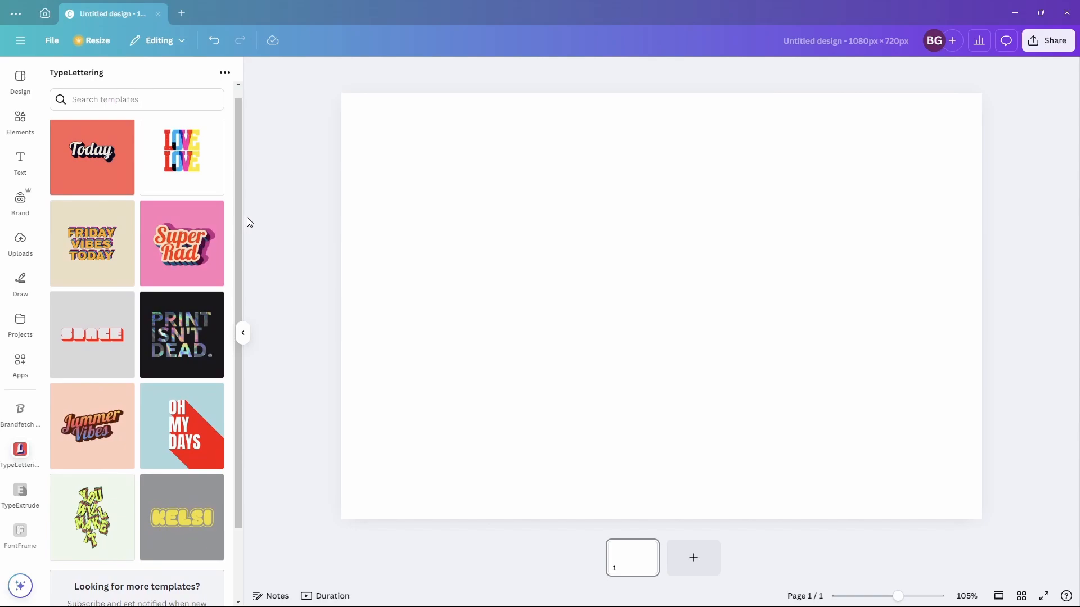
# - Open the Gradient Script lettering template and replace its text with "Peace" and "Out" on two lines
pyautogui.click(95, 418)
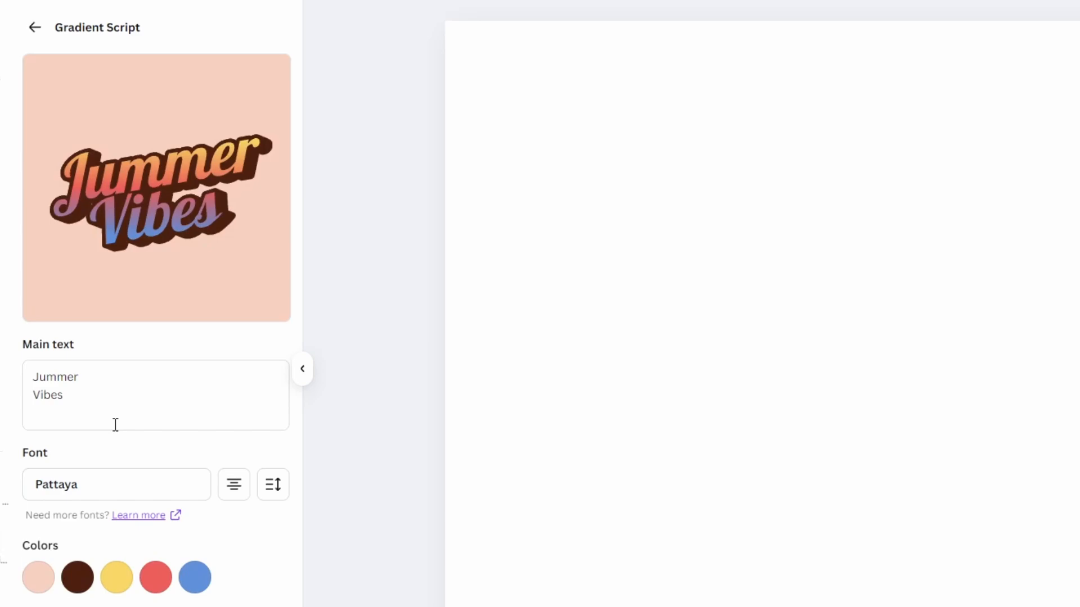
pyautogui.moveTo(93, 349); pyautogui.dragTo(55, 329)
pyautogui.write('Peace')
pyautogui.press('Return')
pyautogui.write('Out')
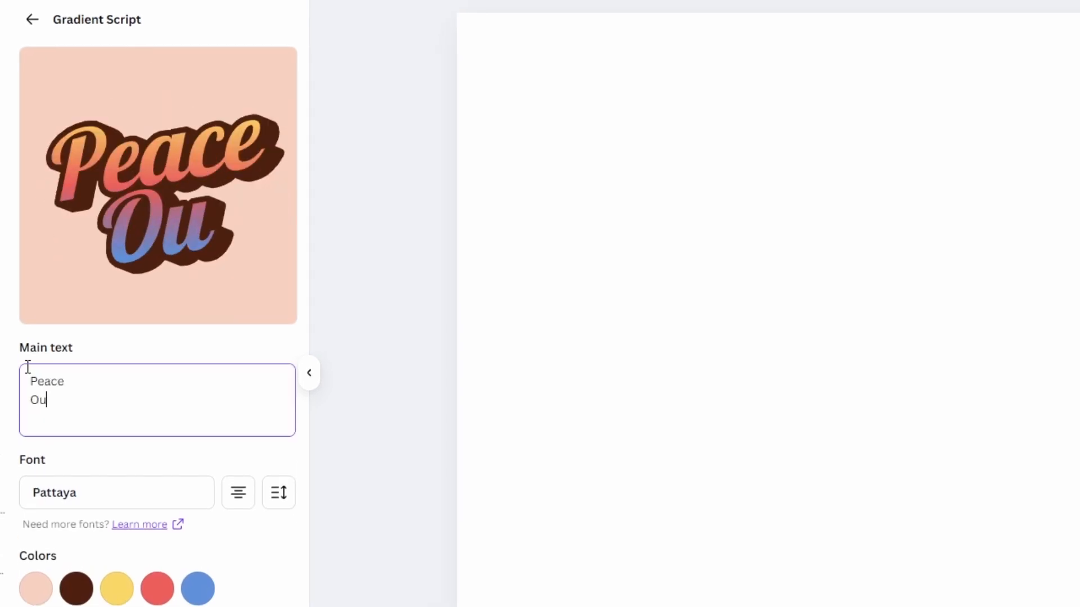
# - Change the lettering font to Paytone One
pyautogui.click(56, 498)
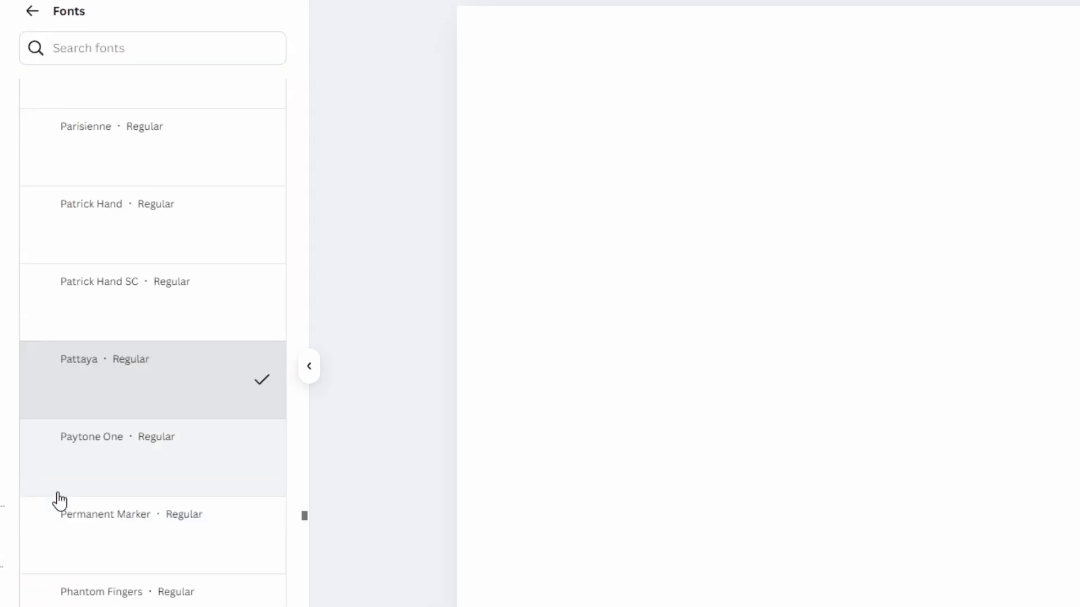
pyautogui.click(135, 457)
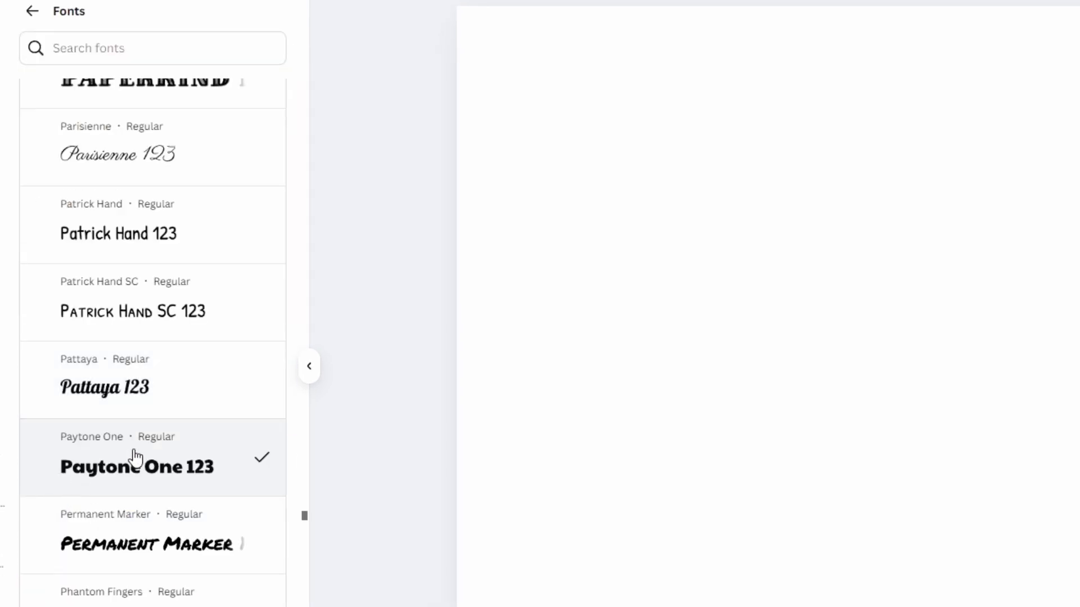
pyautogui.click(32, 12)
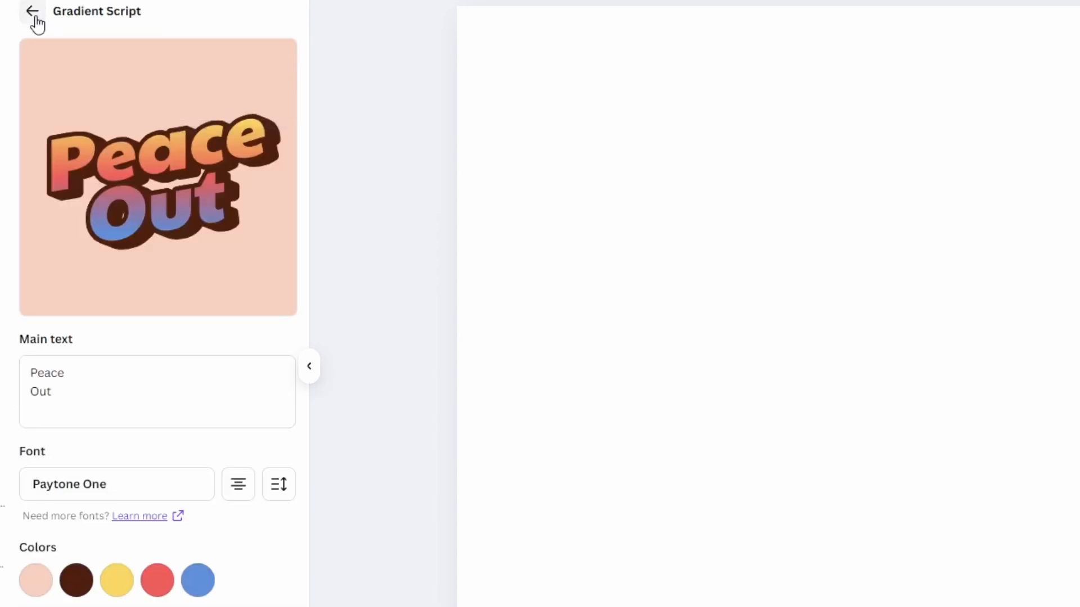
pyautogui.click(238, 493)
pyautogui.click(238, 493)
pyautogui.click(239, 493)
# - Set the lettering's line height to about -3.7
pyautogui.click(277, 490)
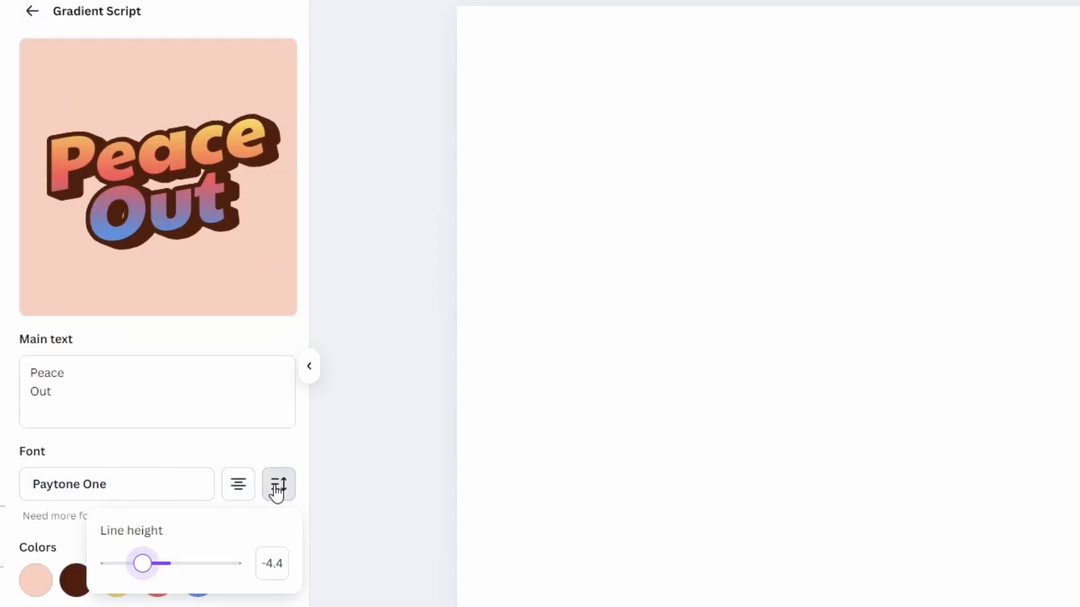
pyautogui.moveTo(145, 564); pyautogui.dragTo(146, 569)
pyautogui.click(74, 539)
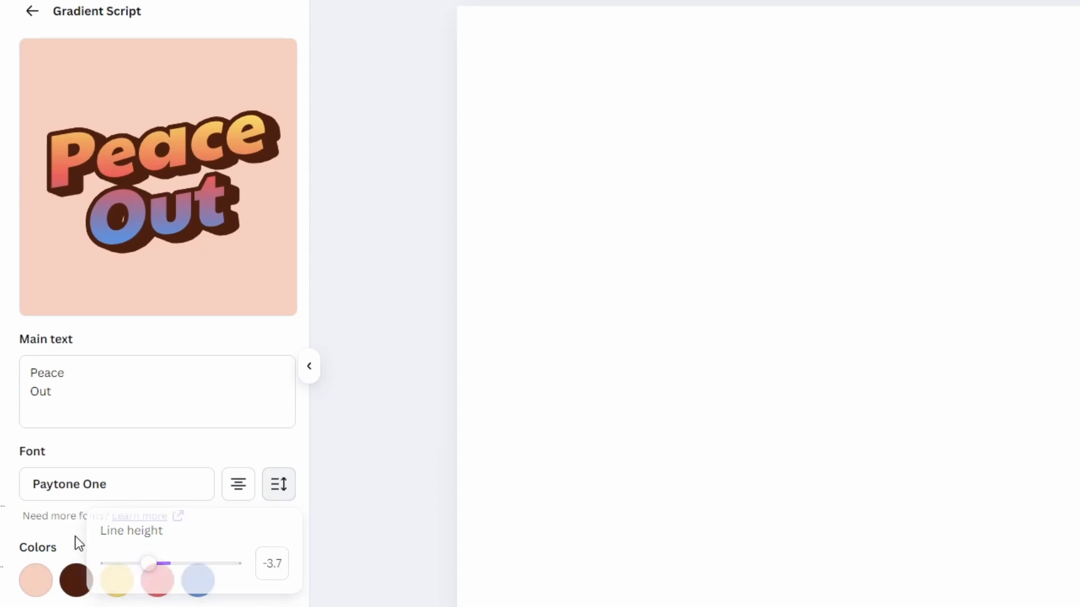
# - Change the fifth lettering colour from blue to a deep purple
pyautogui.click(194, 588)
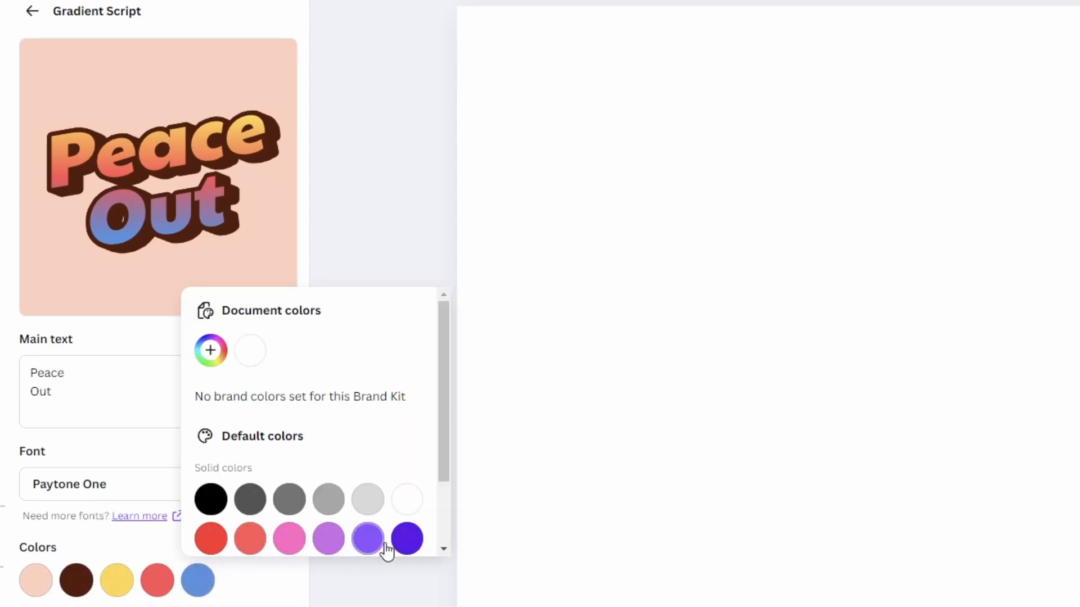
pyautogui.click(406, 541)
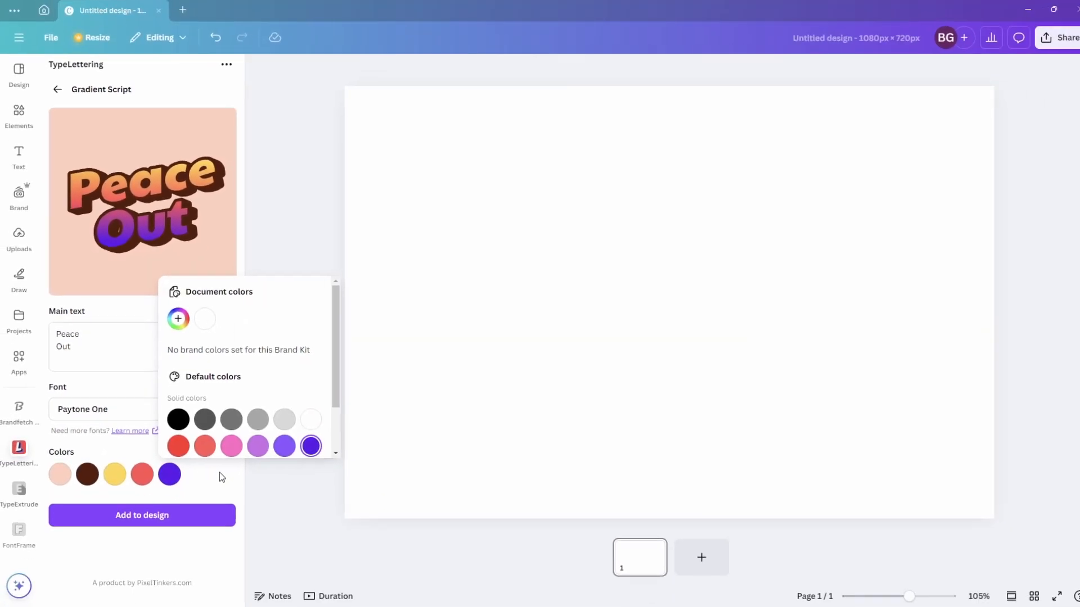
pyautogui.click(272, 579)
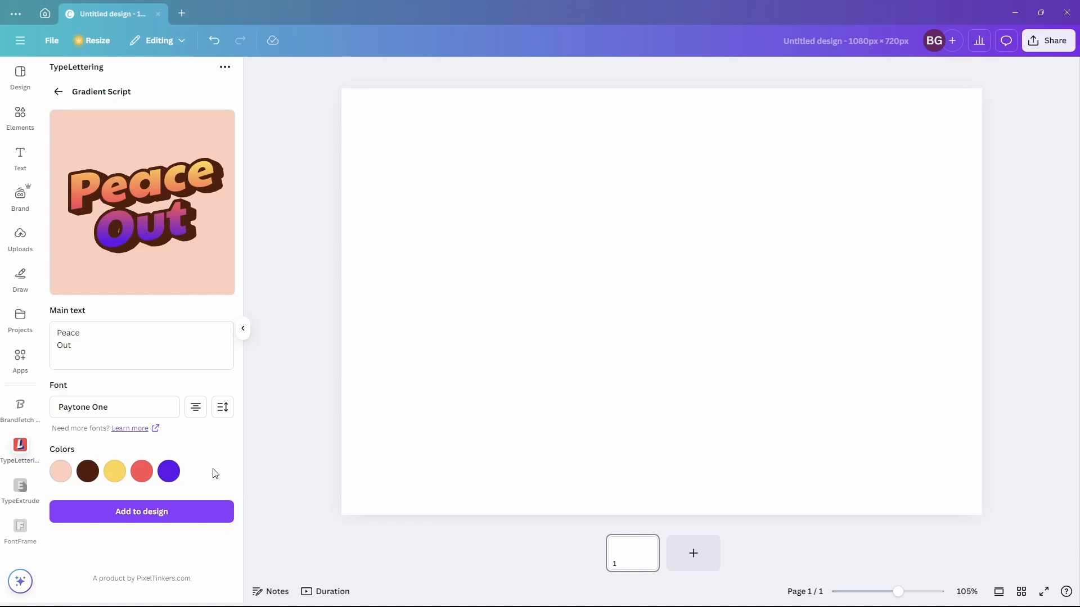
# - Add the Peace Out lettering to the design
pyautogui.click(158, 513)
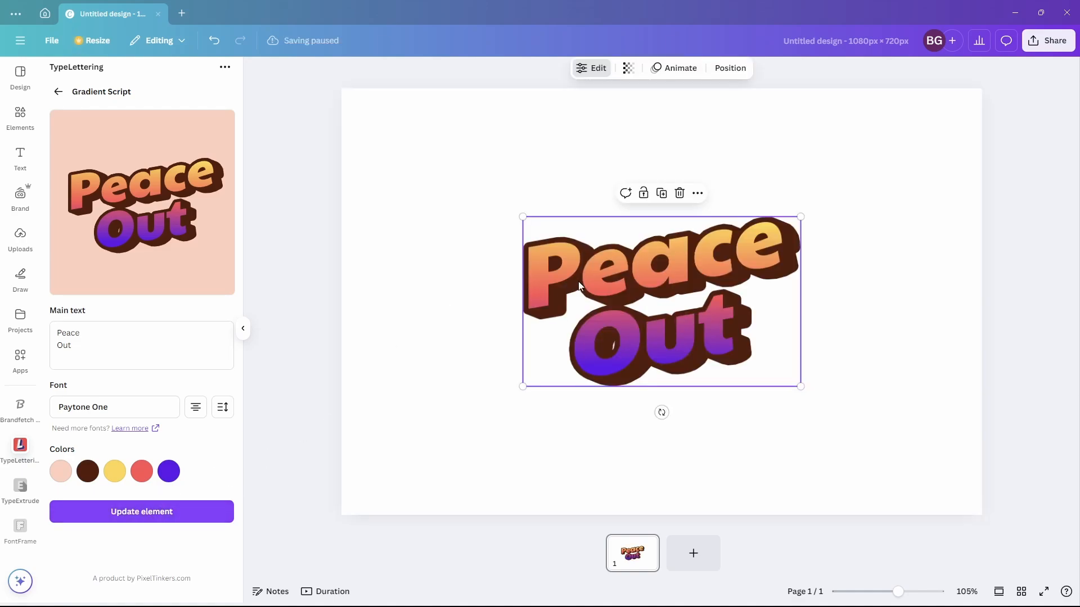
pyautogui.click(743, 184)
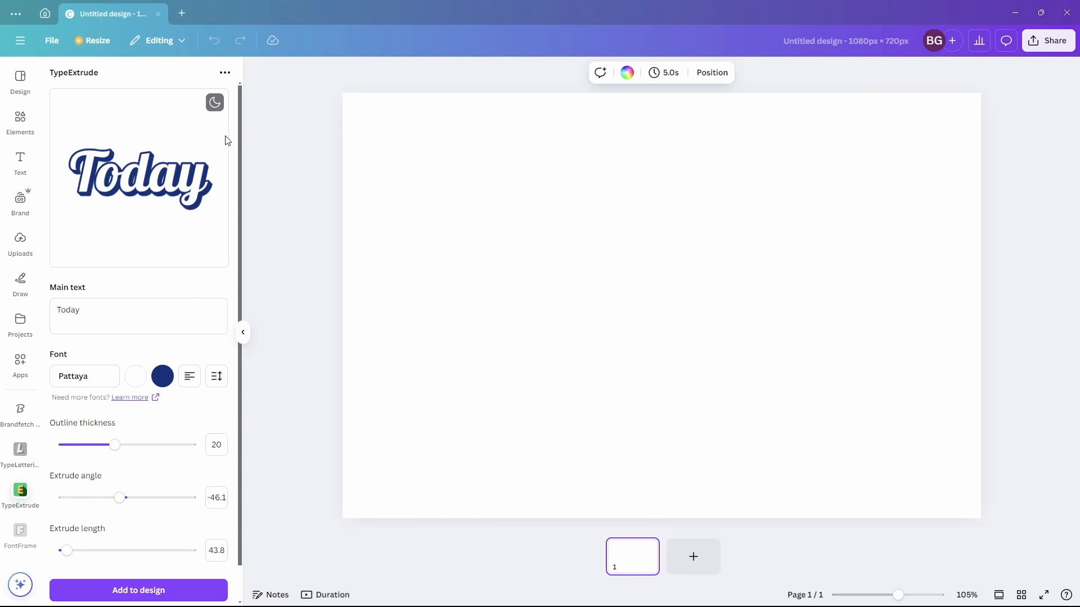
# - In TypeExtrude, replace the main text with "Type" and "Extrude" on two lines
pyautogui.click(214, 104)
pyautogui.click(216, 105)
pyautogui.click(101, 310)
pyautogui.hotkey('ctrl', 'a')
pyautogui.write('Type')
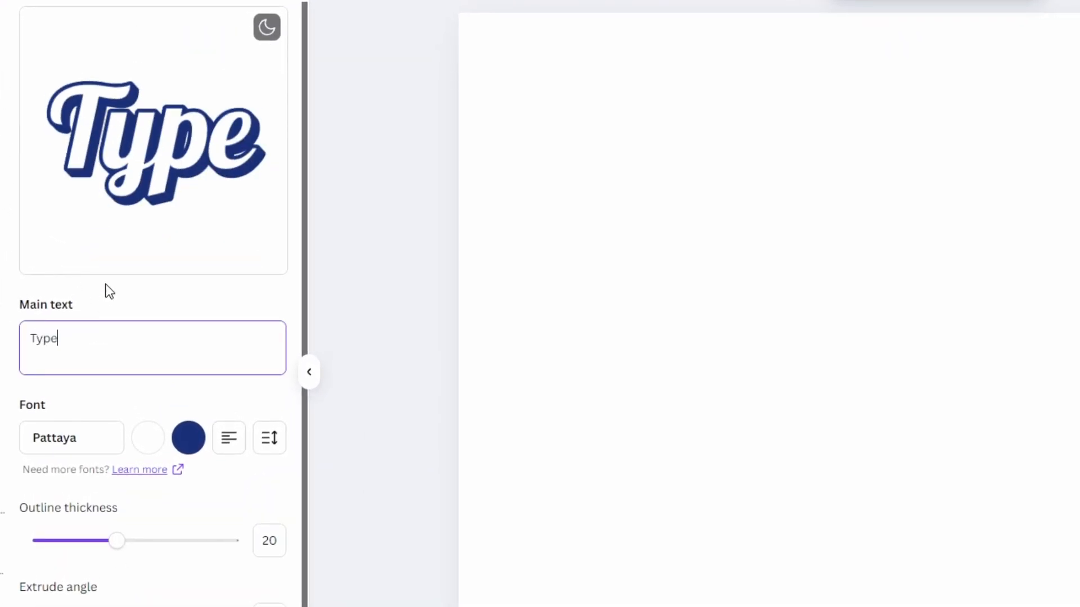
pyautogui.press('Return')
pyautogui.write('Extrude')
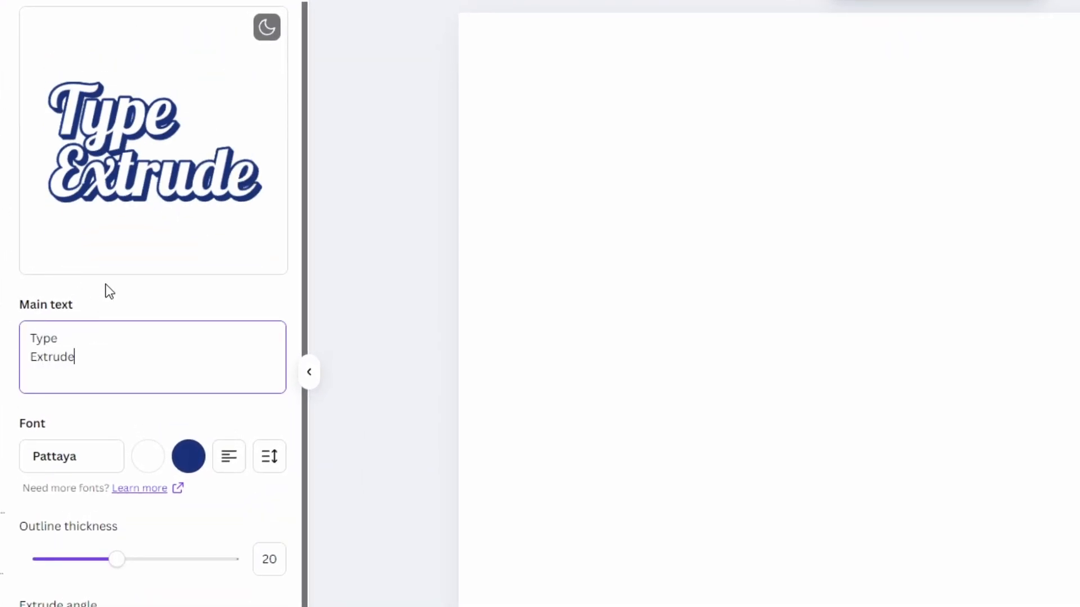
# - Change the extruded text's font to Permanent Marker
pyautogui.click(75, 459)
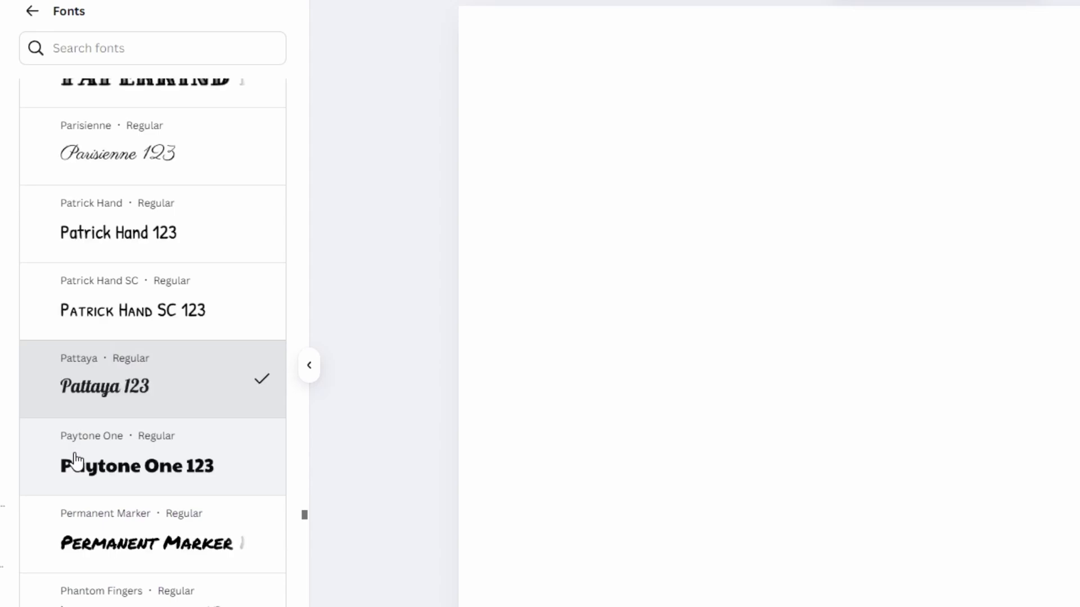
pyautogui.click(120, 529)
pyautogui.click(33, 12)
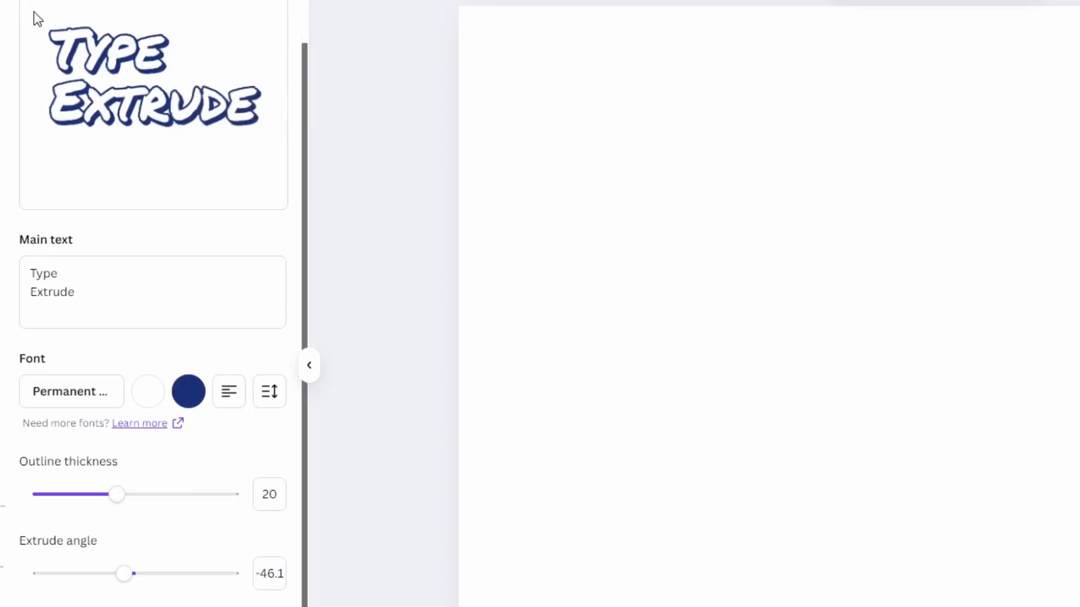
# - Set the text fill colour to coral red
pyautogui.click(151, 396)
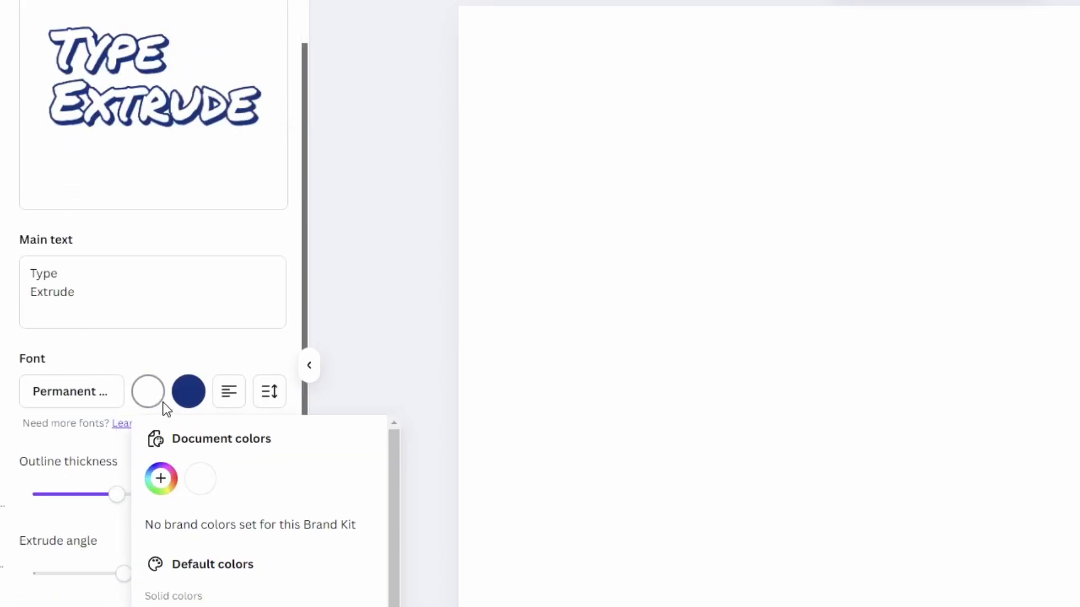
pyautogui.scroll(-2, 195, 484)
pyautogui.click(200, 580)
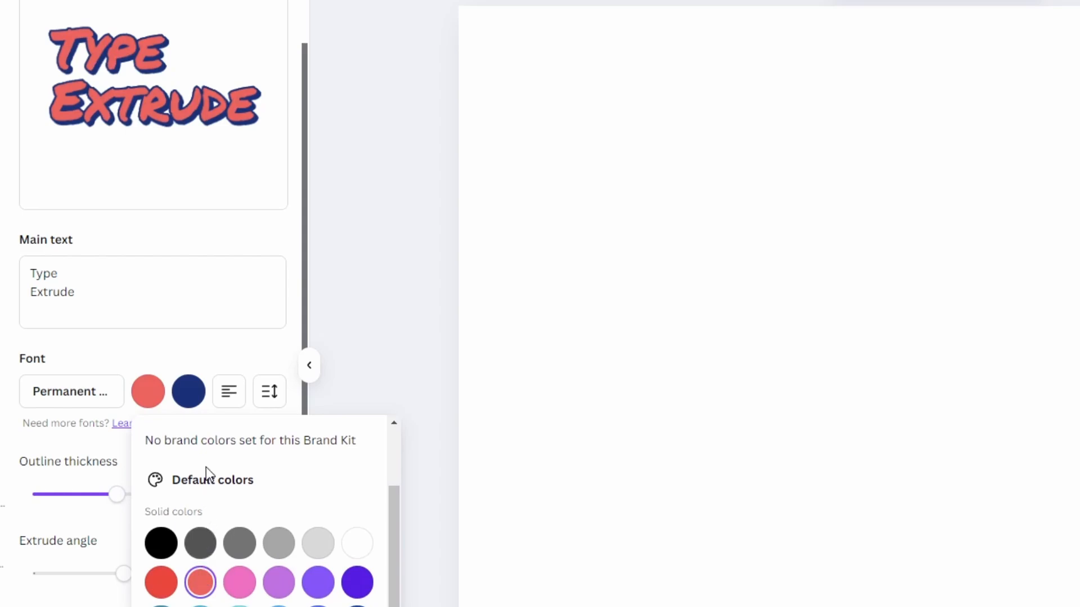
# - Set the extrusion colour to deep purple
pyautogui.click(193, 399)
pyautogui.scroll(-2, 233, 507)
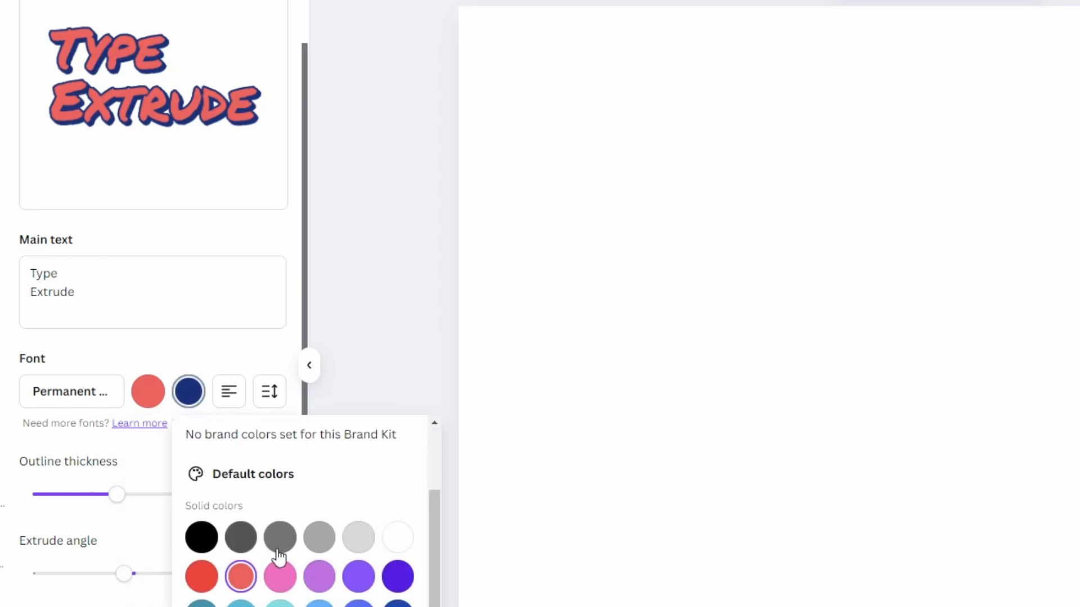
pyautogui.click(397, 576)
pyautogui.click(229, 392)
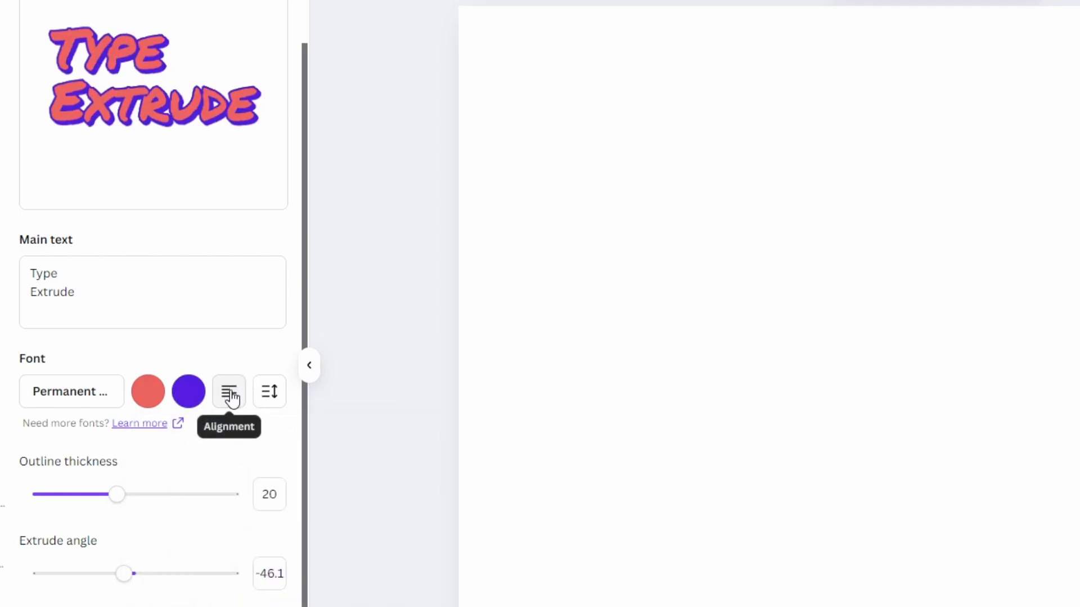
pyautogui.click(231, 397)
pyautogui.click(231, 397)
# - Reduce the extruded text's line height slightly
pyautogui.click(268, 393)
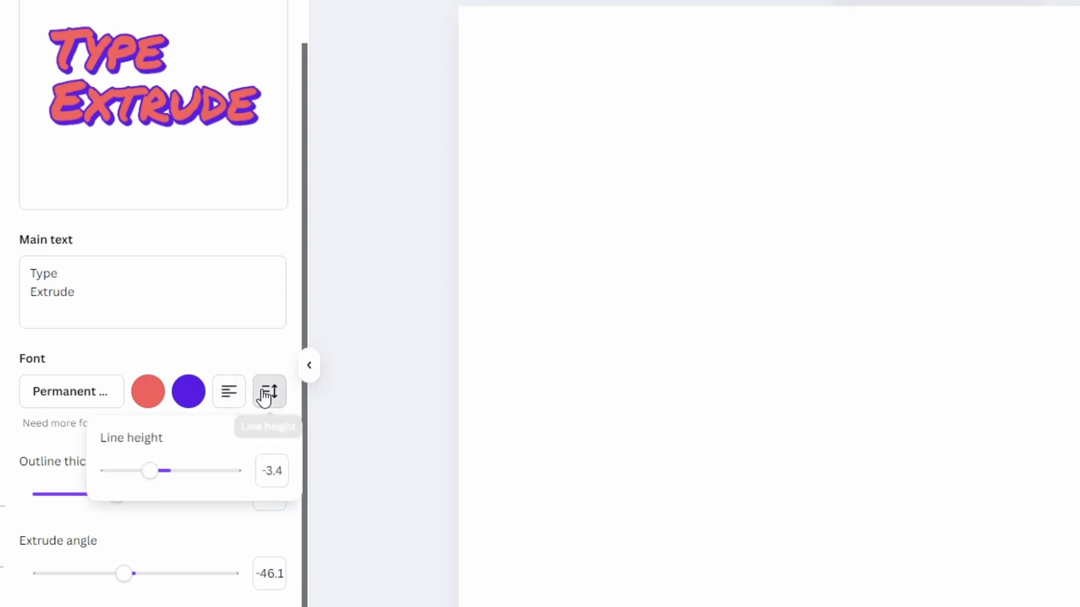
pyautogui.moveTo(159, 470); pyautogui.dragTo(139, 471)
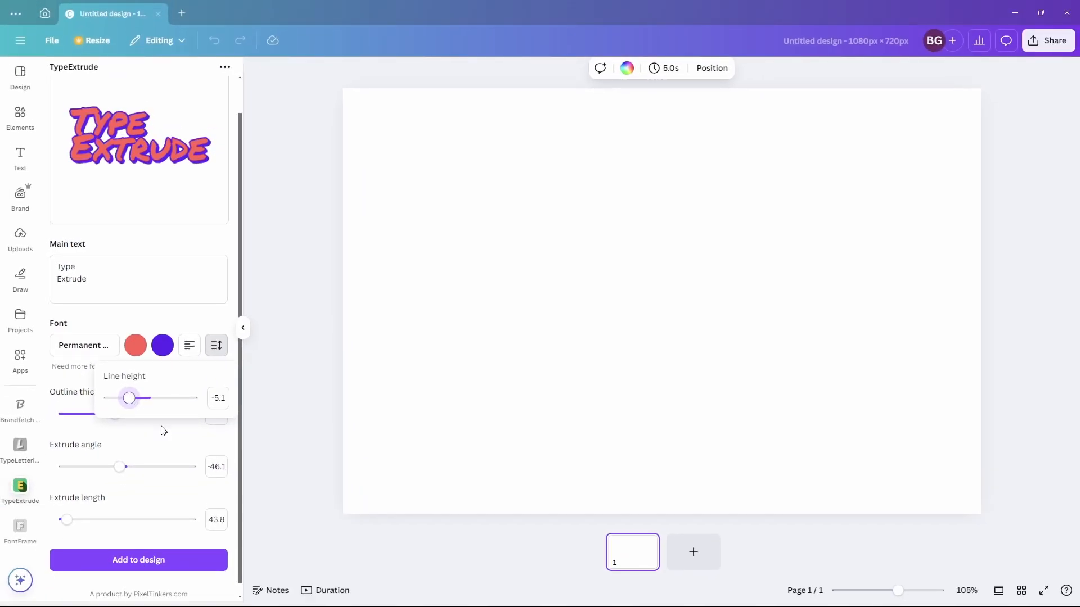
pyautogui.click(163, 432)
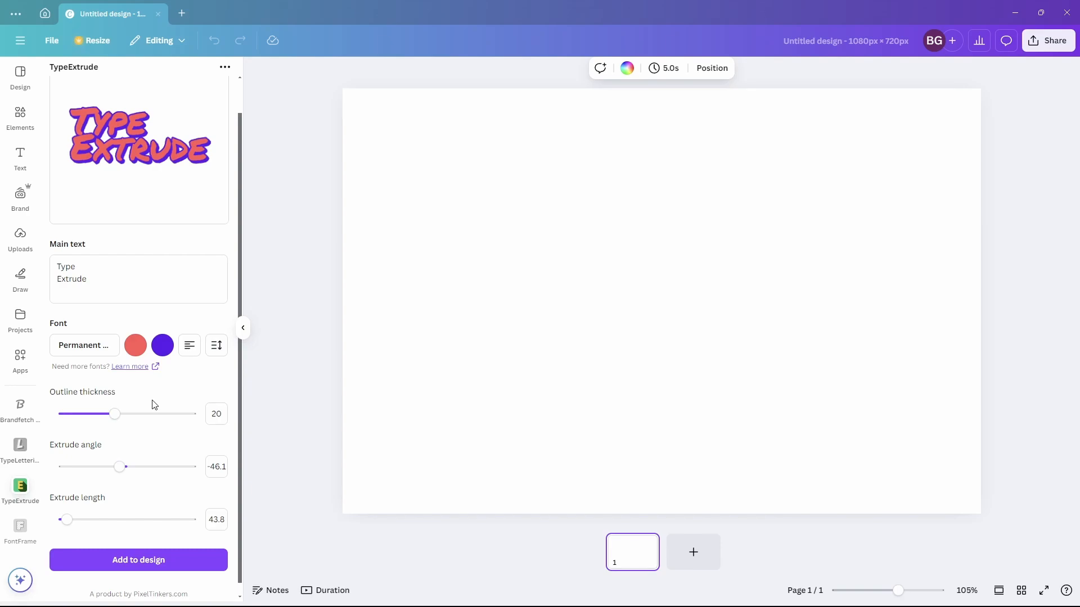
# - Set outline thickness to 33.2, extrude angle to -51.9 and extrude length to 1083
pyautogui.moveTo(118, 416); pyautogui.dragTo(150, 422)
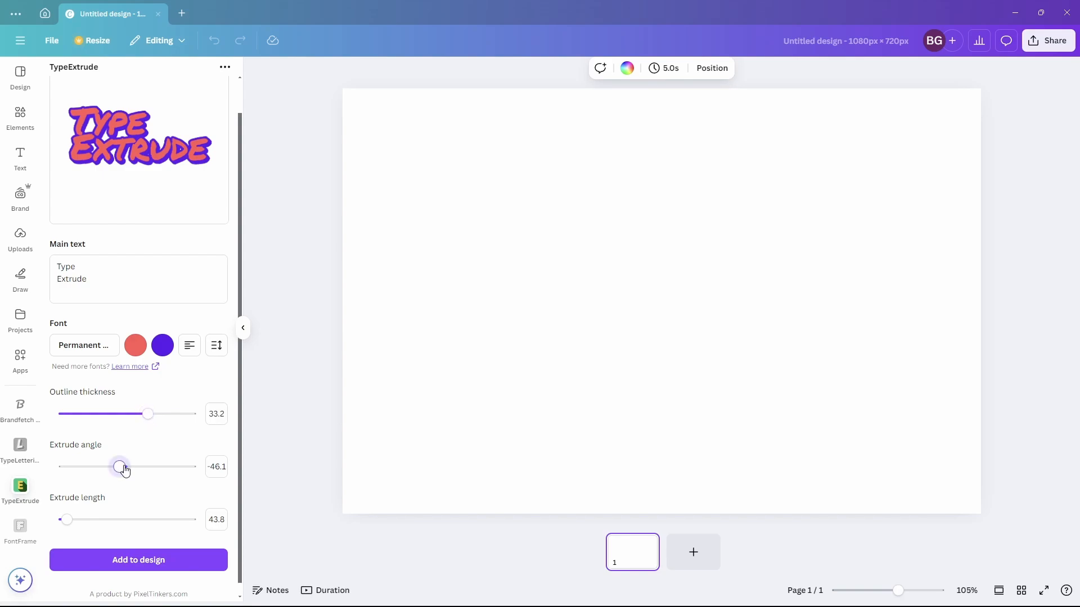
pyautogui.moveTo(119, 467)
pyautogui.mouseDown()
pyautogui.moveTo(146, 470)
pyautogui.moveTo(118, 465)
pyautogui.mouseUp()
pyautogui.moveTo(67, 518); pyautogui.dragTo(134, 529)
# - Add the Type Extrude text to the design and enlarge it toward the page's lower right corner
pyautogui.click(149, 558)
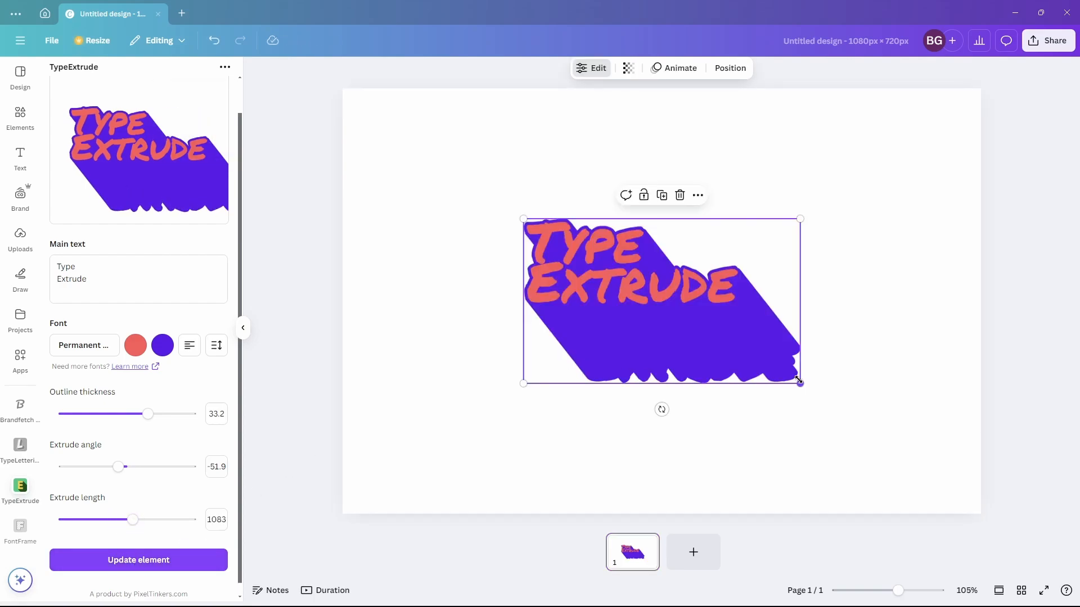
pyautogui.moveTo(799, 382); pyautogui.dragTo(984, 494)
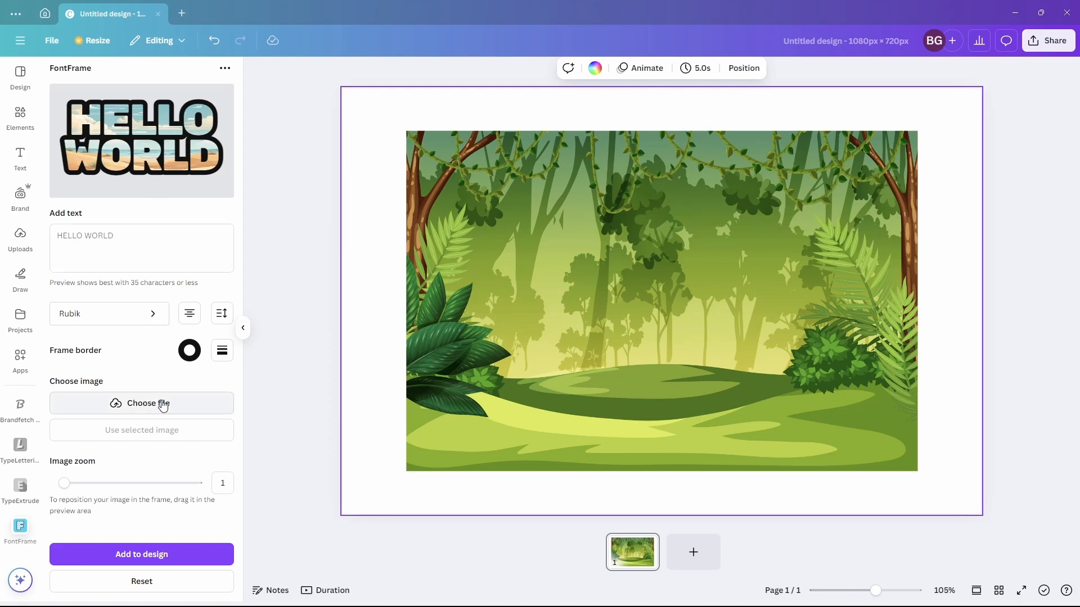
# - Select the jungle image on the canvas and use it as the FontFrame fill image
pyautogui.click(475, 310)
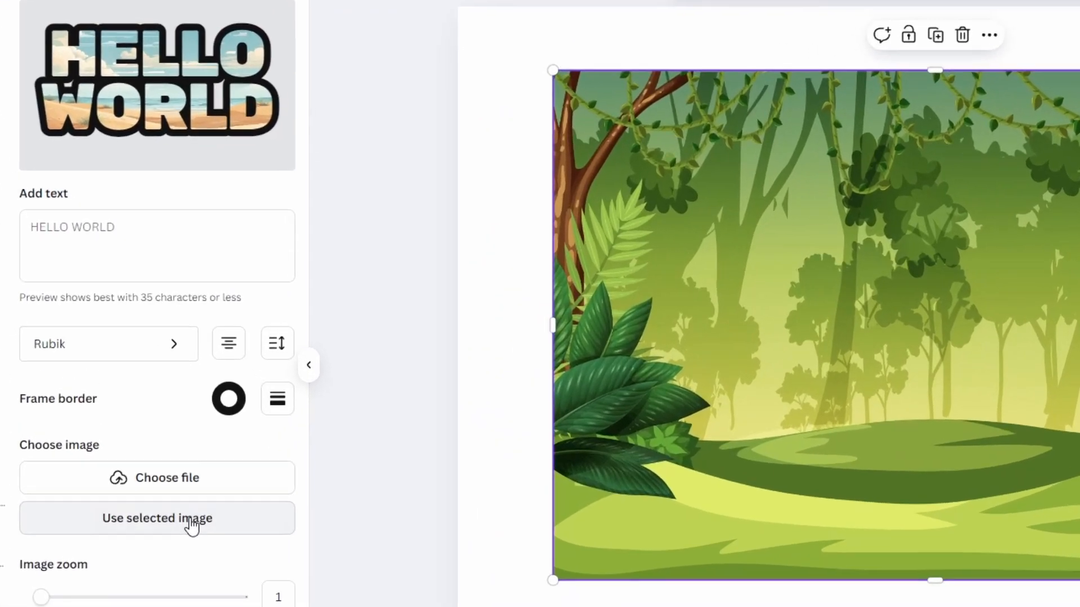
pyautogui.click(190, 520)
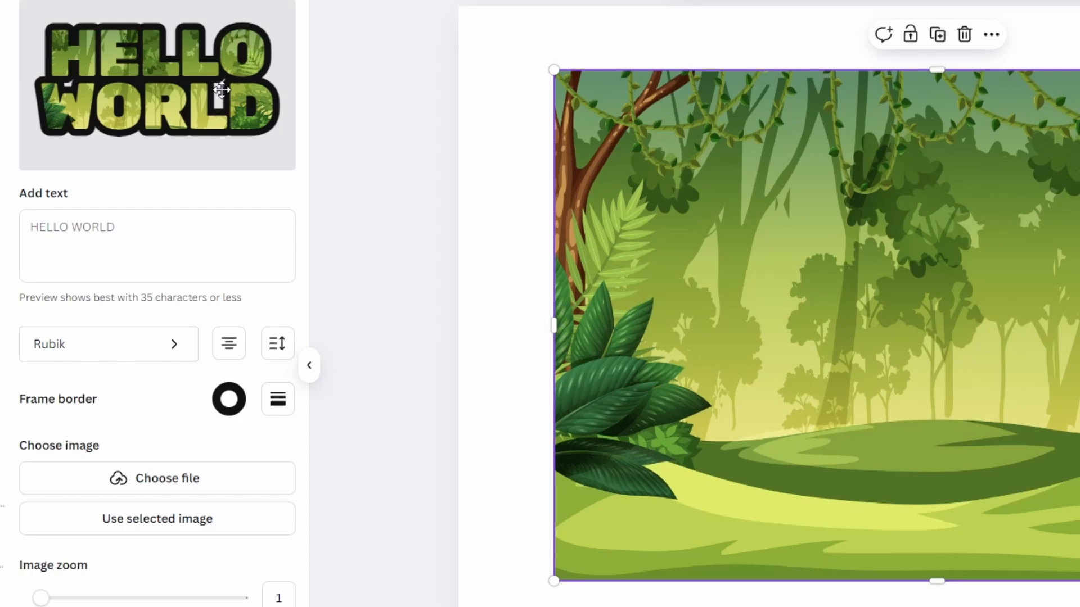
# - Reposition the jungle image inside the text frame preview
pyautogui.moveTo(179, 110); pyautogui.dragTo(181, 82)
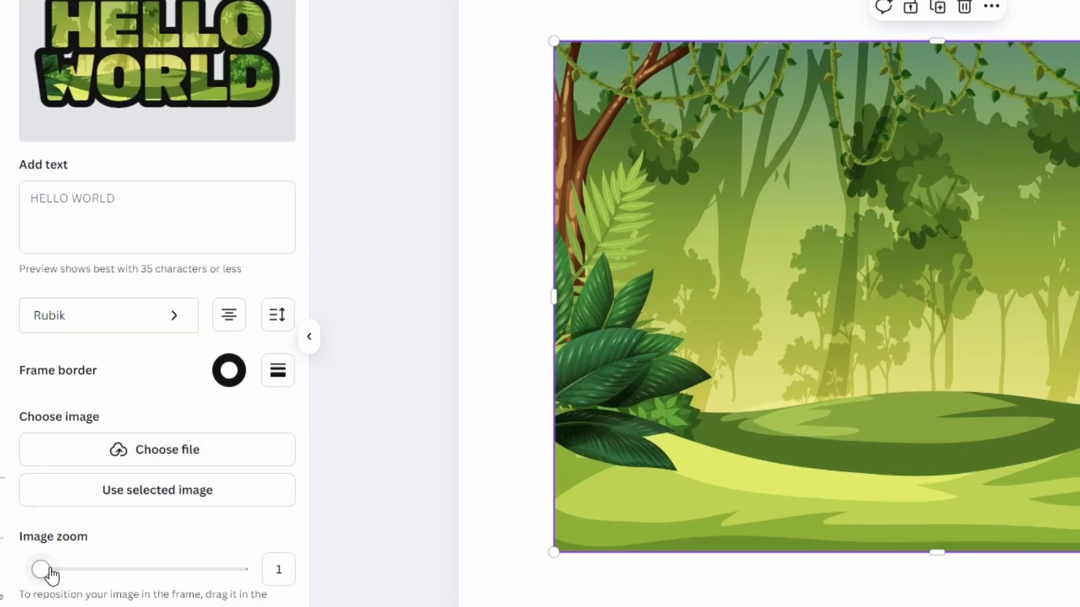
pyautogui.moveTo(44, 571)
pyautogui.mouseDown()
pyautogui.moveTo(67, 578)
pyautogui.moveTo(33, 573)
pyautogui.mouseUp()
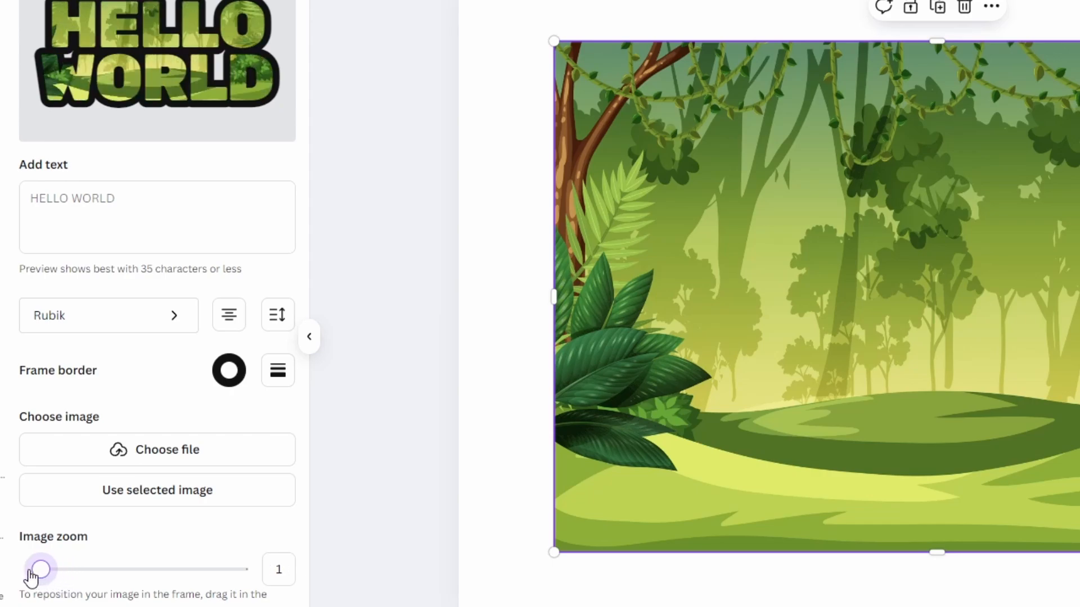
# - Enter the frame text "JUNGLE" and "SAFARI" on two lines
pyautogui.click(29, 195)
pyautogui.write('JUNGLE')
pyautogui.press('Return')
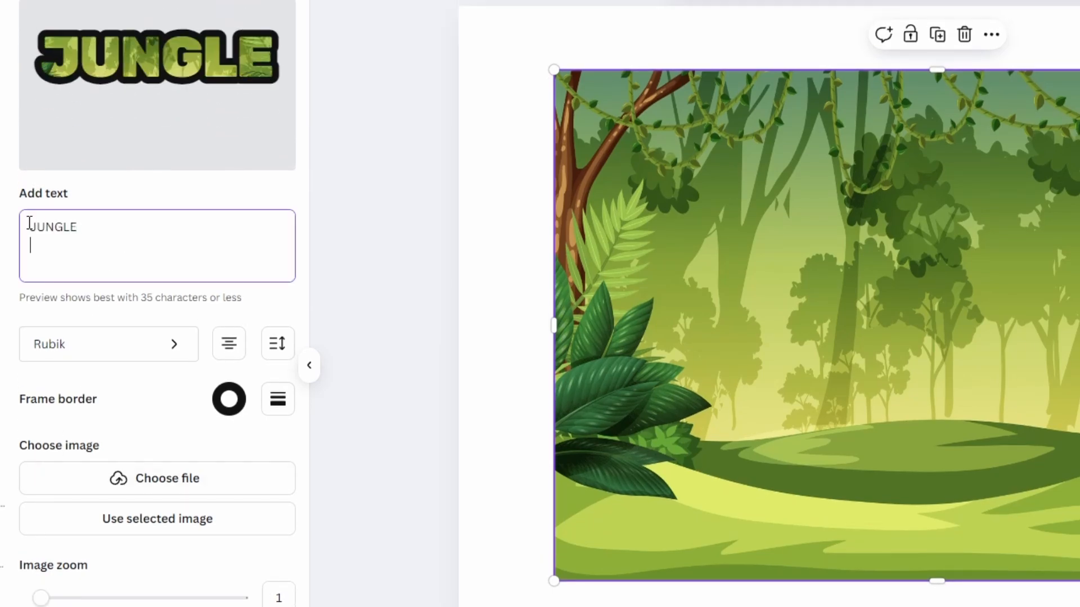
pyautogui.write('SAFARI')
# - Change the frame text font to Poppins
pyautogui.click(154, 353)
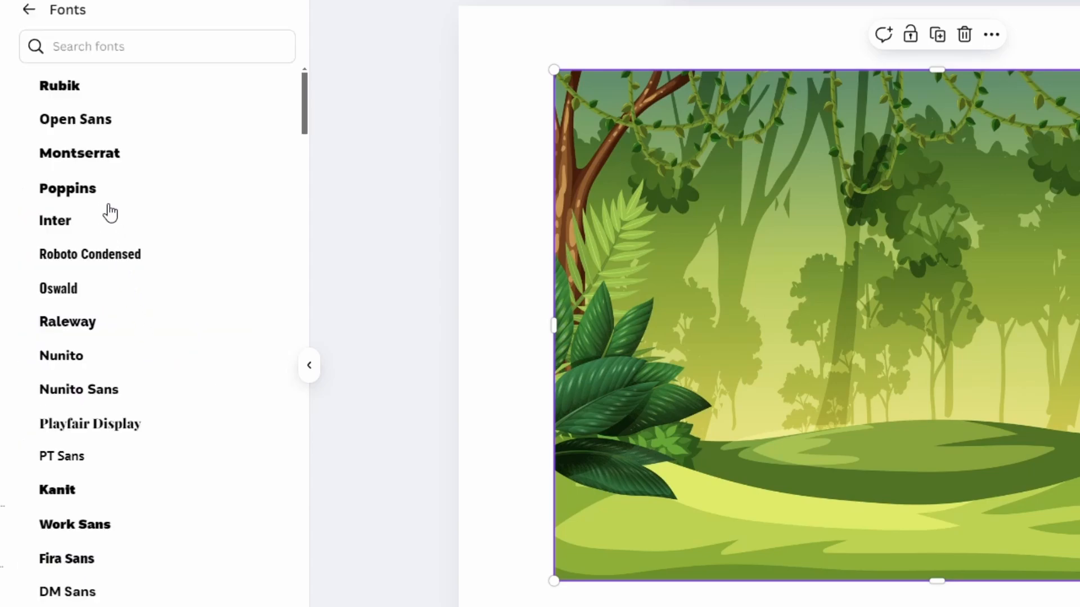
pyautogui.click(107, 194)
# - Set the frame text's letter spacing to 20 and line spacing to 1
pyautogui.click(228, 346)
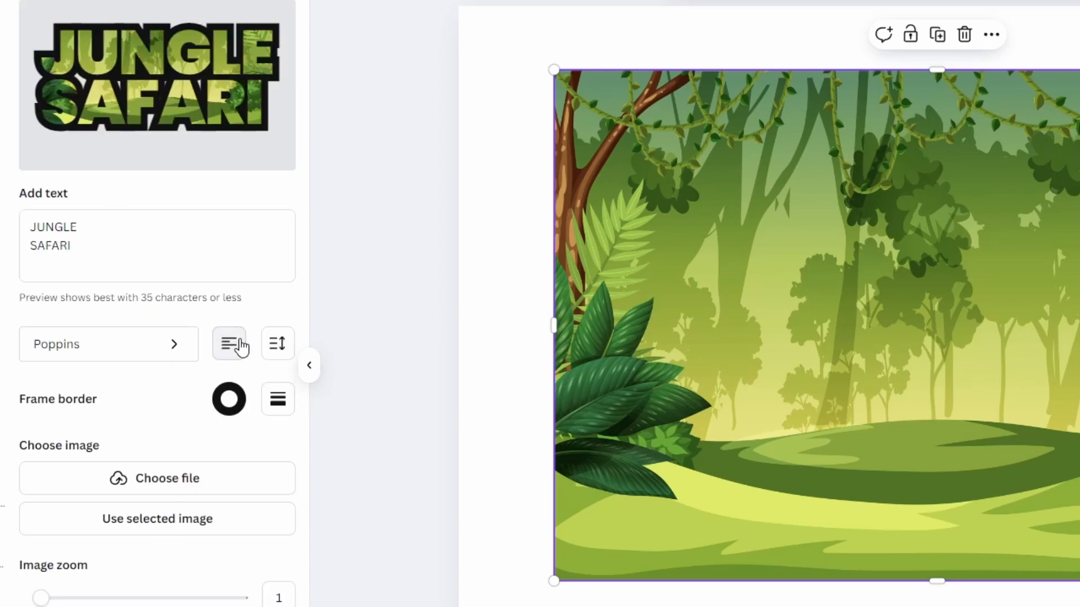
pyautogui.click(241, 349)
pyautogui.click(277, 344)
pyautogui.moveTo(152, 427); pyautogui.dragTo(173, 428)
pyautogui.moveTo(176, 493)
pyautogui.mouseDown()
pyautogui.moveTo(164, 489)
pyautogui.moveTo(175, 493)
pyautogui.mouseUp()
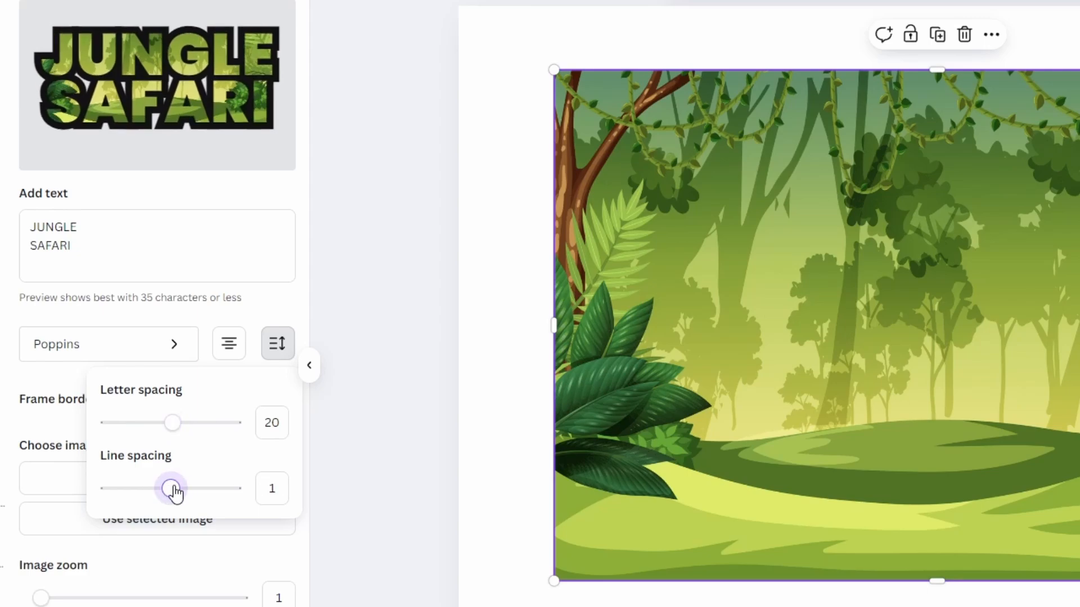
pyautogui.click(63, 423)
# - Set the frame border colour to a custom dark green, #104B21
pyautogui.click(222, 410)
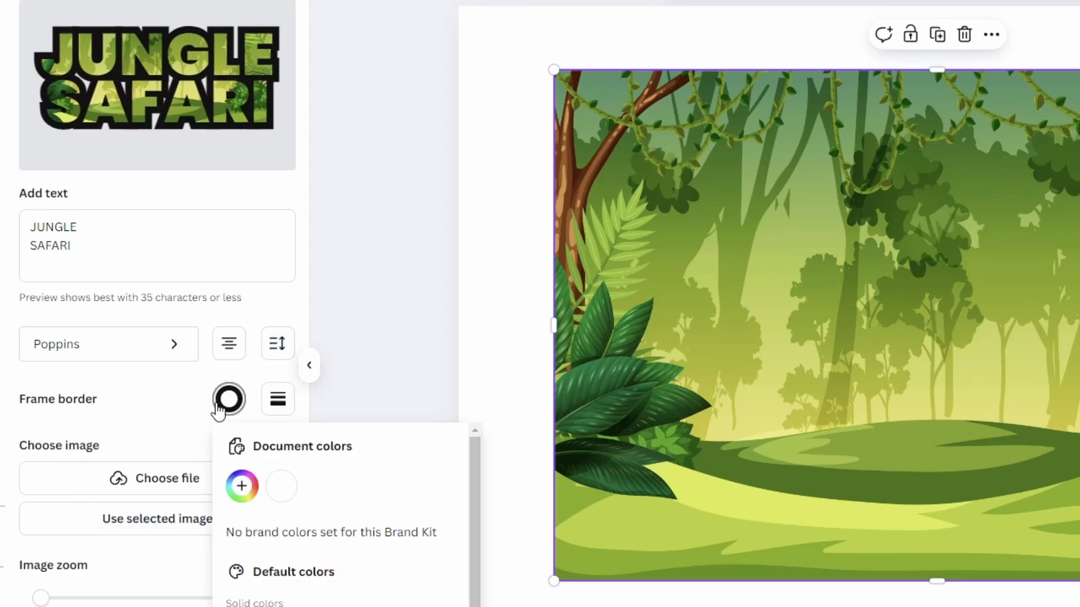
pyautogui.click(243, 487)
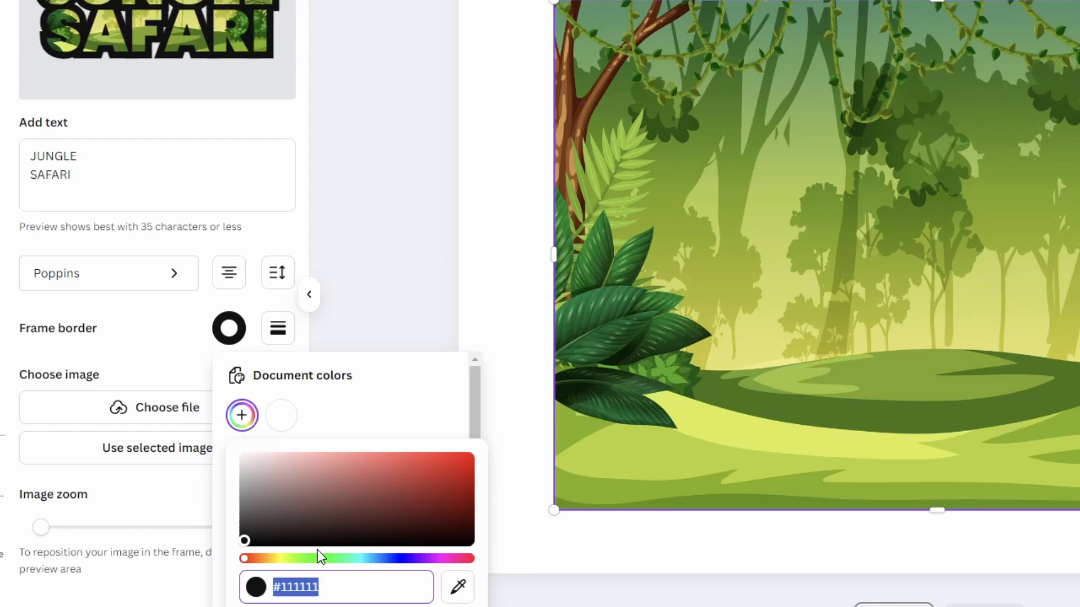
pyautogui.click(329, 559)
pyautogui.click(358, 517)
pyautogui.moveTo(357, 517); pyautogui.dragTo(423, 519)
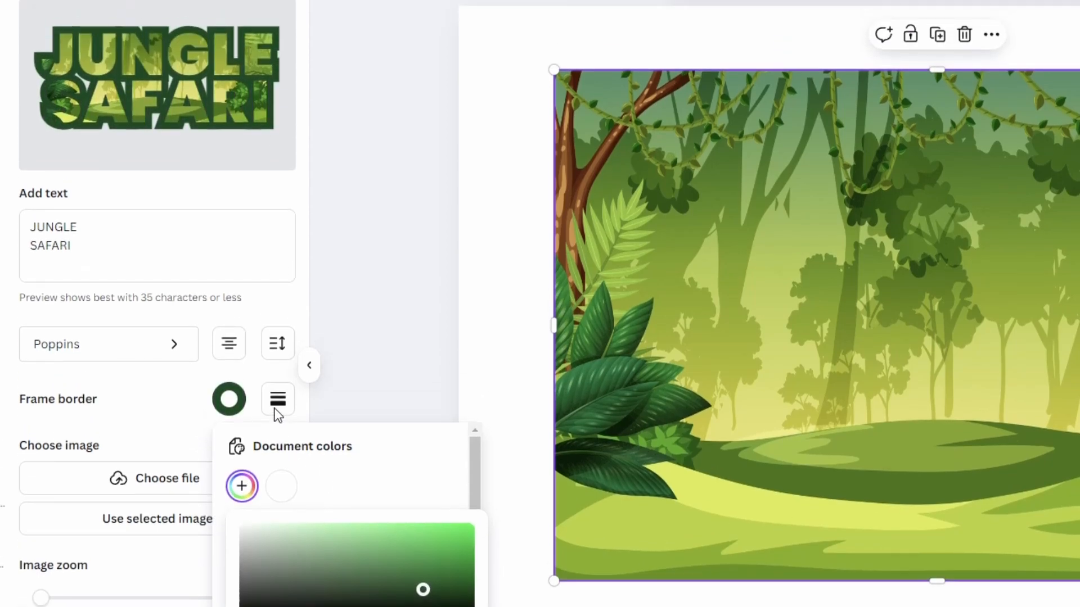
# - Set the frame border weight to 136
pyautogui.click(275, 409)
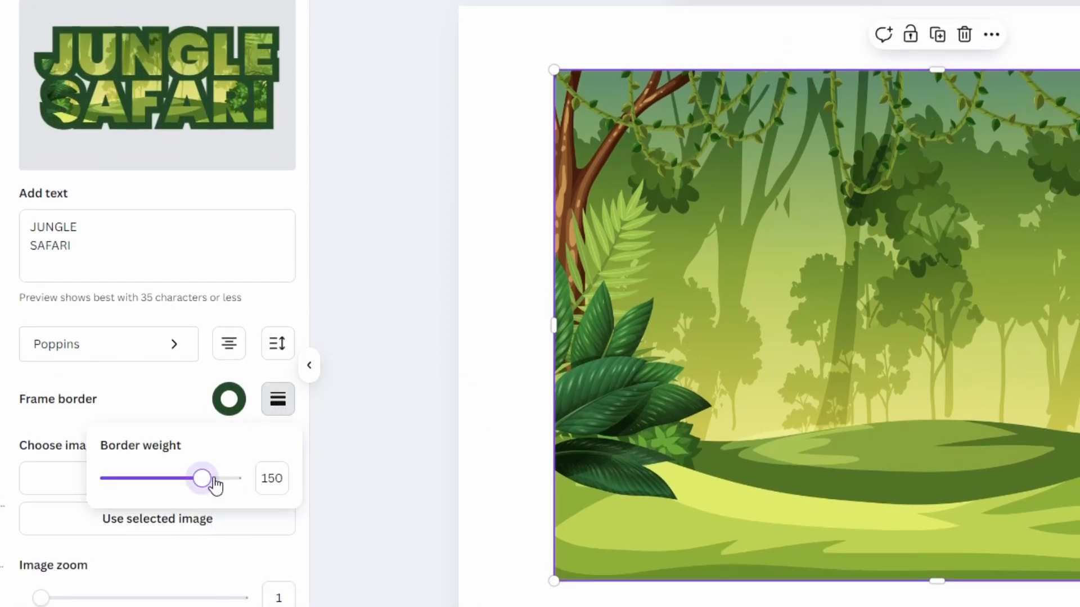
pyautogui.moveTo(202, 478)
pyautogui.mouseDown()
pyautogui.moveTo(231, 479)
pyautogui.moveTo(194, 480)
pyautogui.mouseUp()
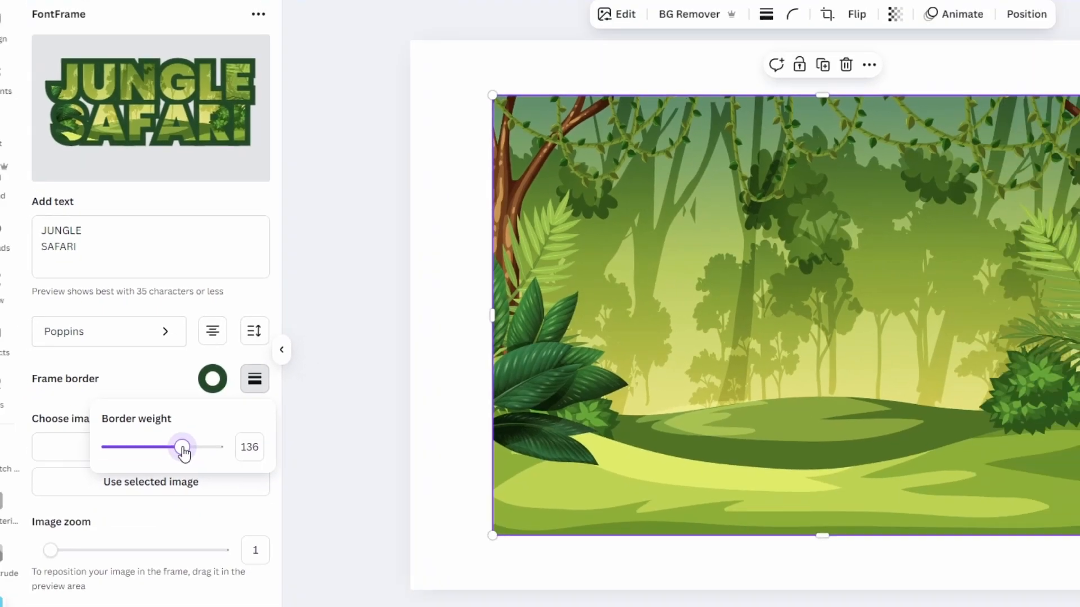
# - Delete the jungle background image, then add the framed JUNGLE SAFARI text to the design and enlarge it
pyautogui.press('Delete')
pyautogui.click(142, 554)
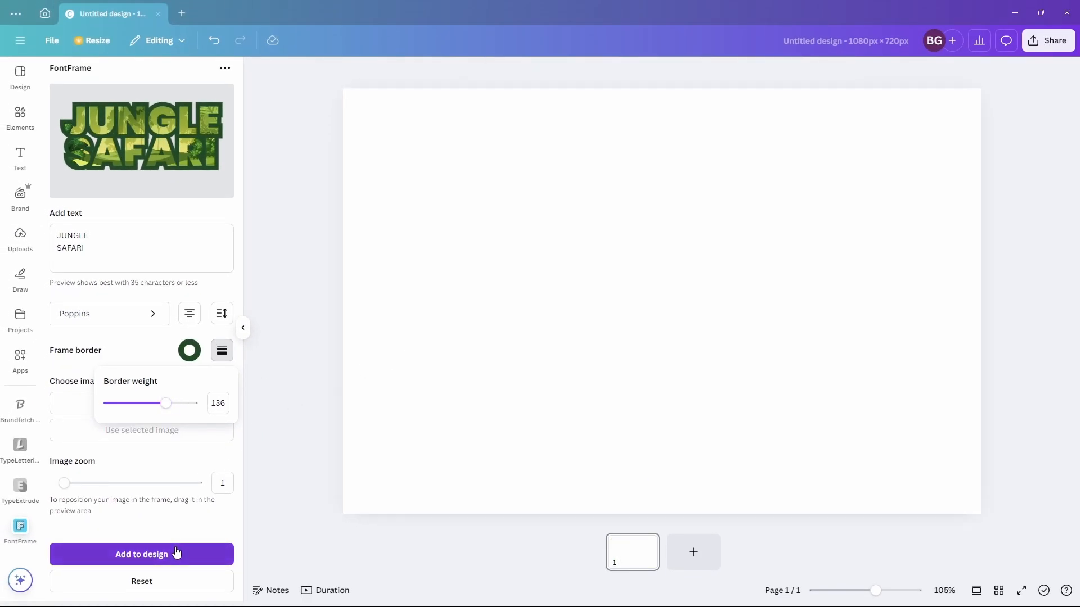
pyautogui.moveTo(799, 385); pyautogui.dragTo(908, 452)
pyautogui.click(934, 420)
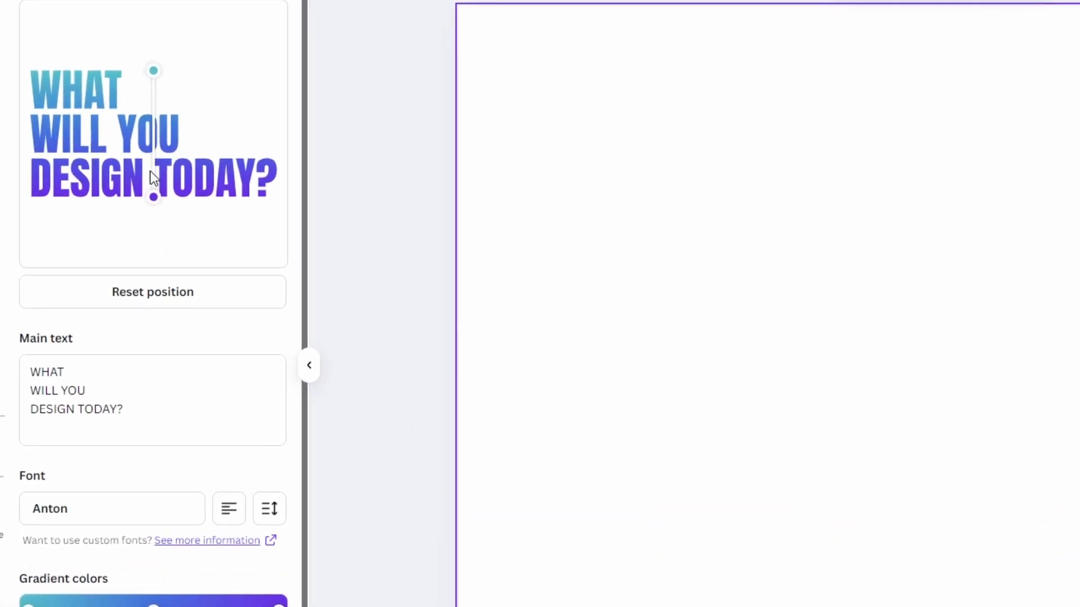
# - Try angling the gradient direction diagonally across the preview text, then reset its position
pyautogui.moveTo(155, 80); pyautogui.dragTo(98, 53)
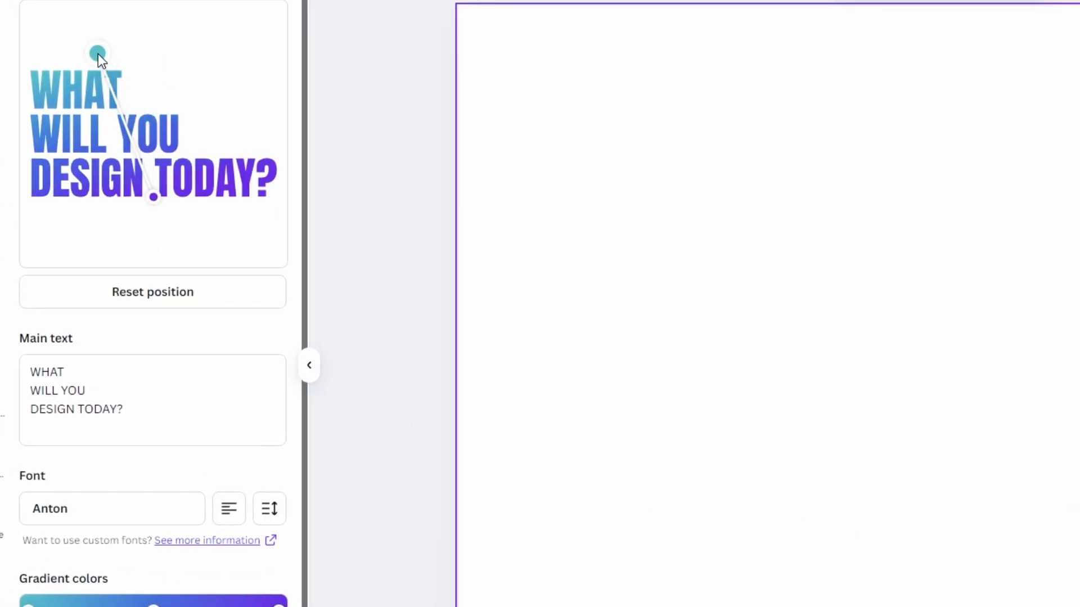
pyautogui.moveTo(147, 194); pyautogui.dragTo(275, 196)
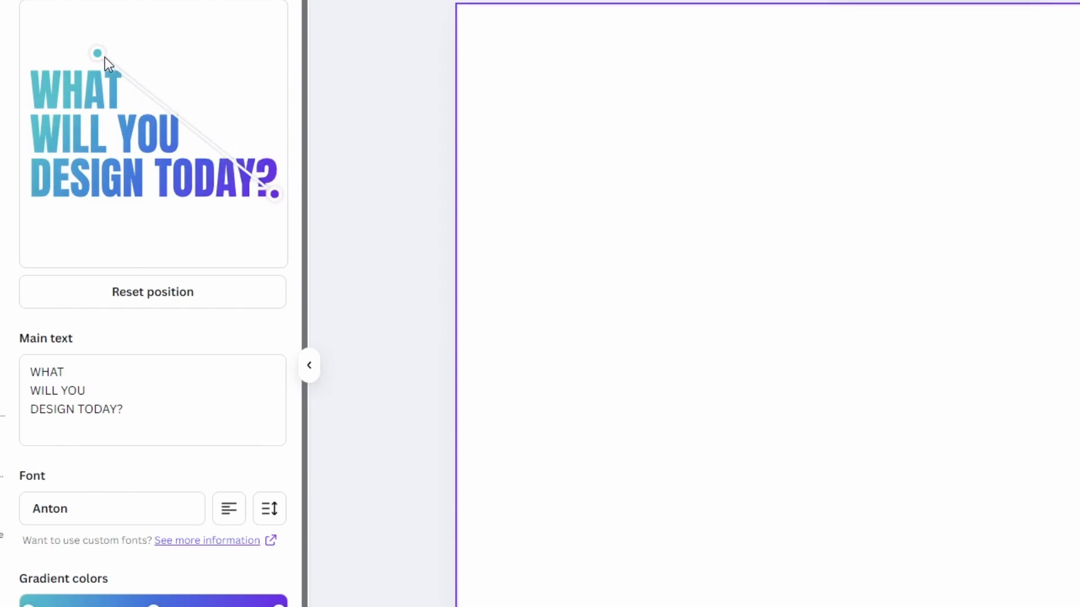
pyautogui.moveTo(105, 57); pyautogui.dragTo(50, 126)
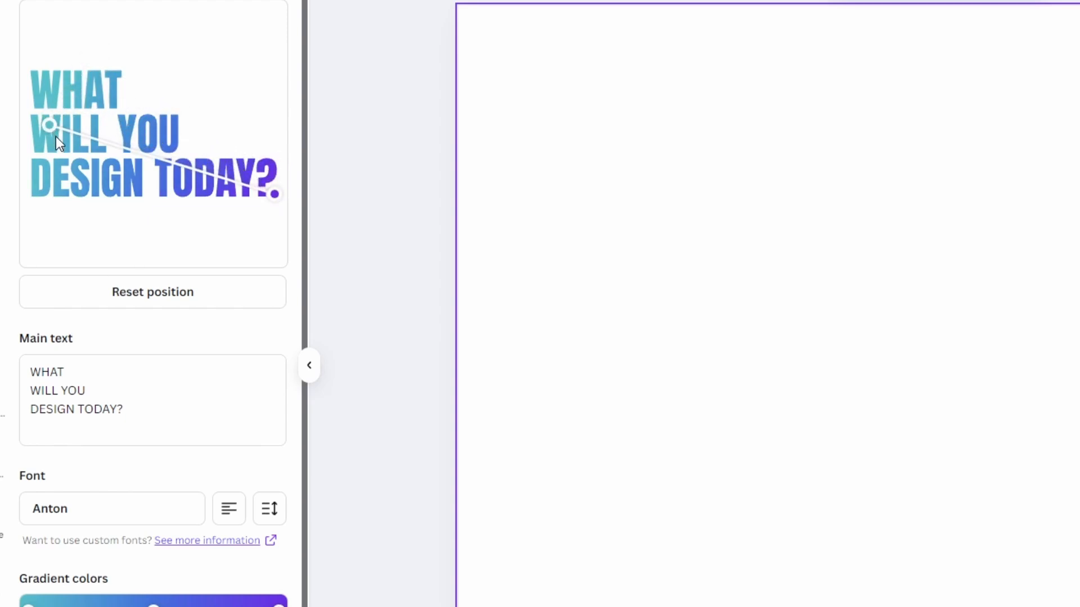
pyautogui.click(113, 296)
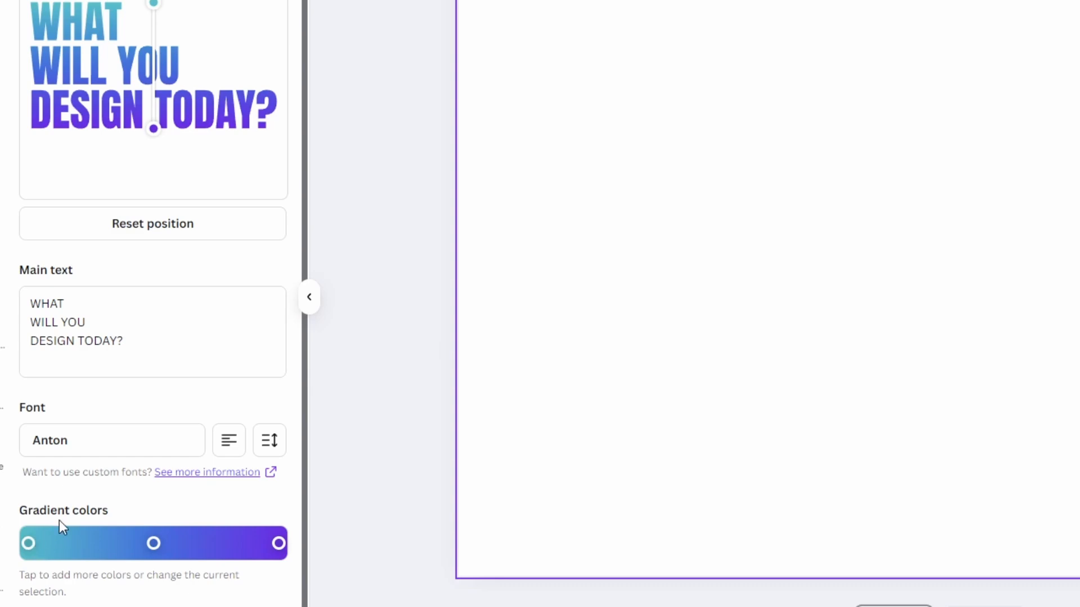
# - Move the last gradient stop inward and colour the middle gradient stop pink, #e333c7
pyautogui.click(274, 543)
pyautogui.moveTo(275, 542)
pyautogui.mouseDown()
pyautogui.moveTo(244, 543)
pyautogui.moveTo(253, 544)
pyautogui.mouseUp()
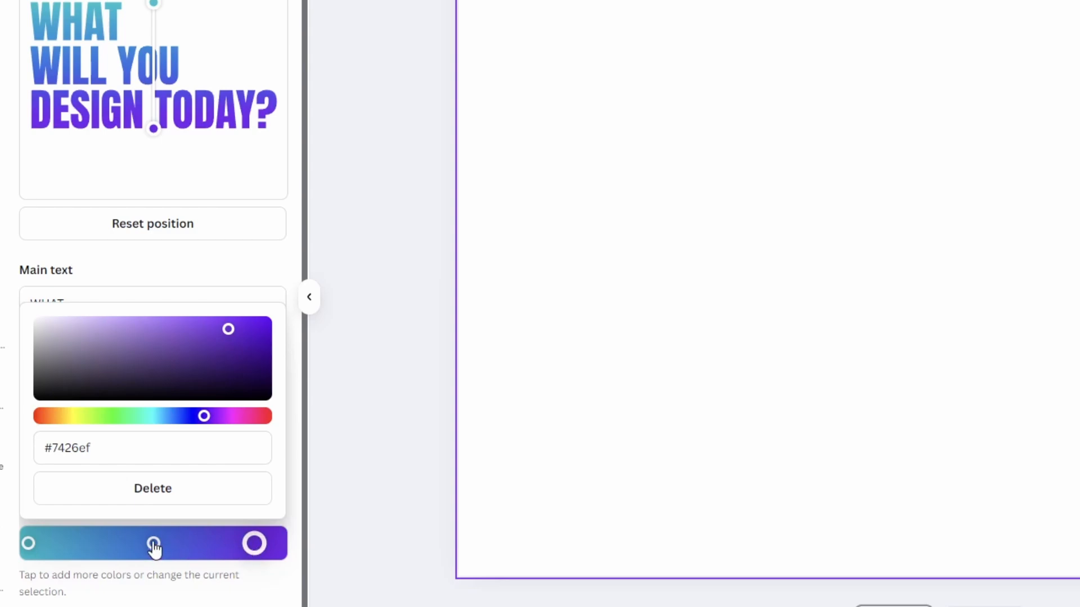
pyautogui.moveTo(153, 543); pyautogui.dragTo(130, 543)
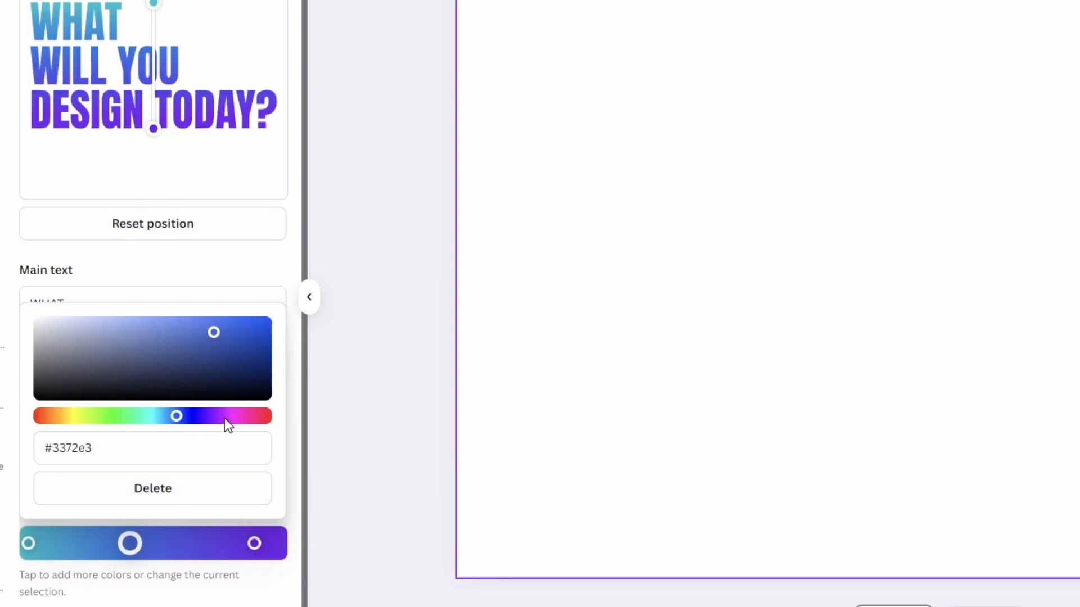
pyautogui.moveTo(224, 417); pyautogui.dragTo(233, 416)
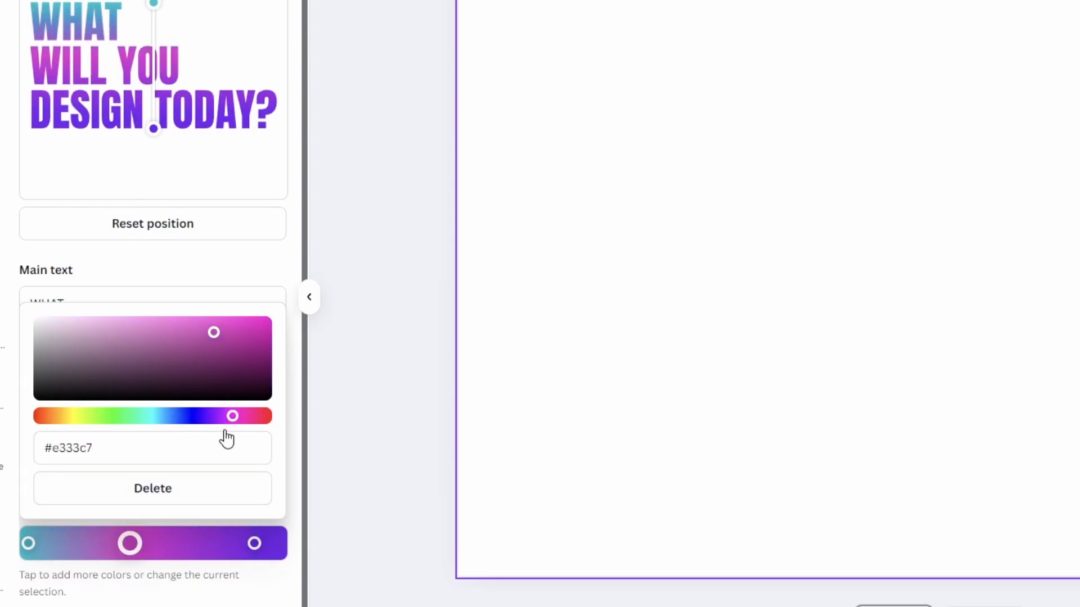
# - Add an extra gradient stop, colour it #1edada, then delete it
pyautogui.click(191, 544)
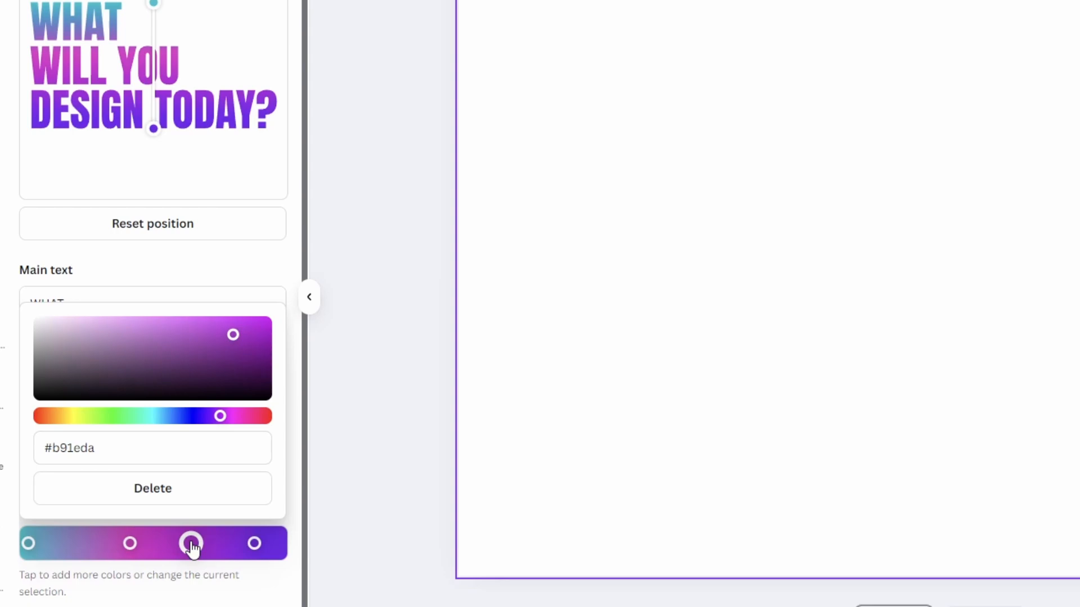
pyautogui.moveTo(140, 416); pyautogui.dragTo(153, 416)
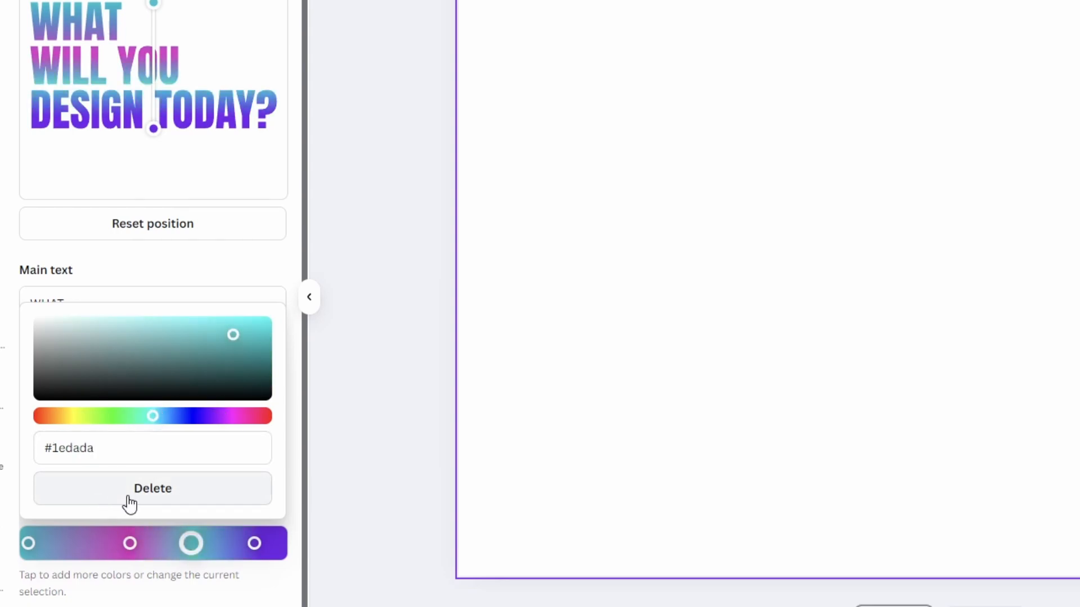
pyautogui.click(160, 494)
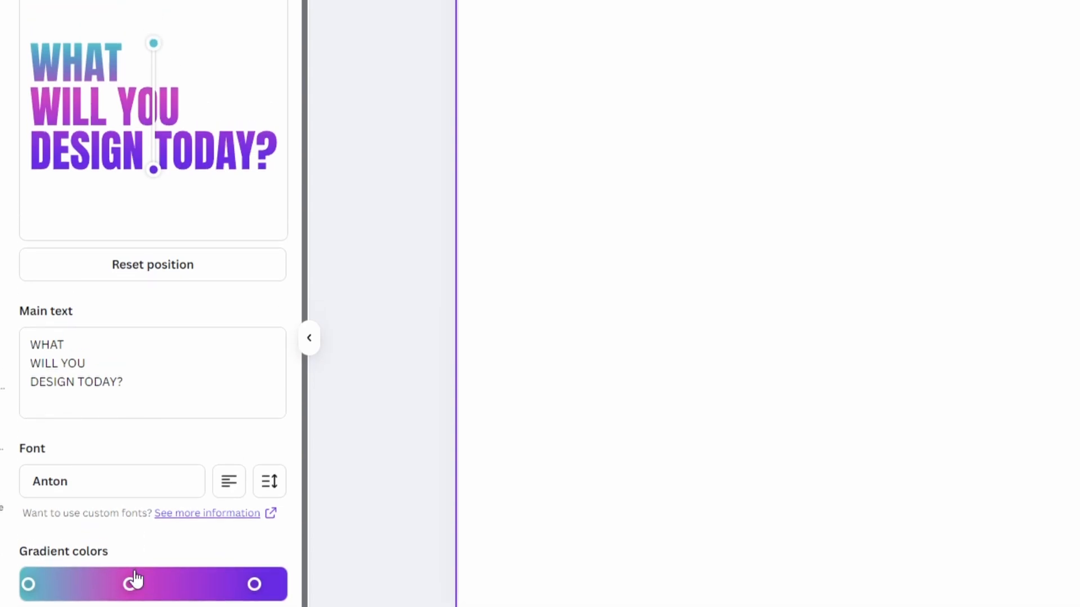
# - Delete the pink middle gradient stop
pyautogui.click(130, 543)
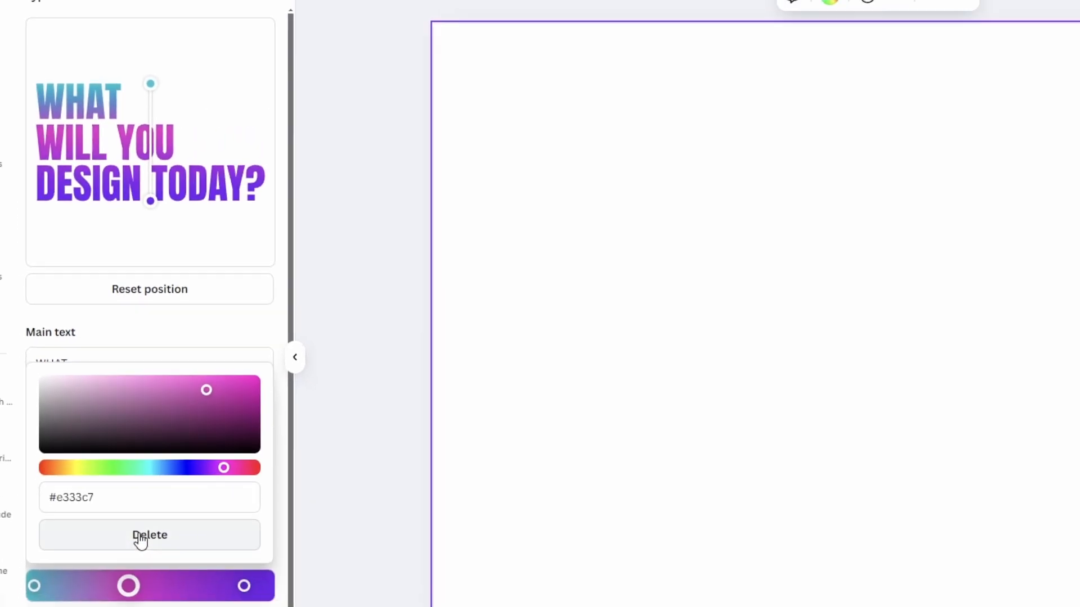
pyautogui.click(140, 540)
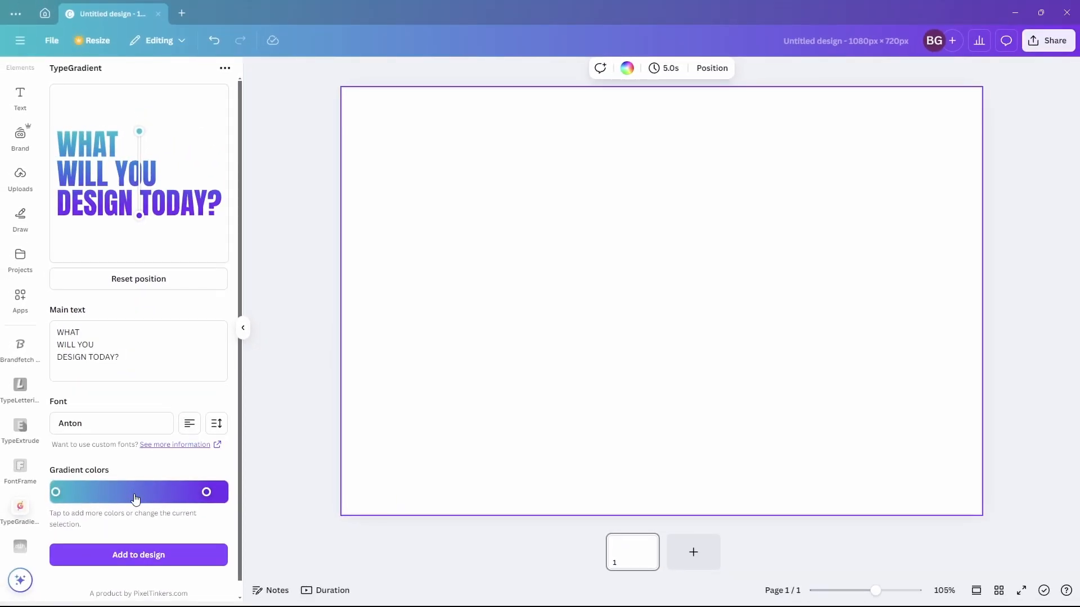
# - Add the gradient text to the design and enlarge it on the page
pyautogui.click(146, 552)
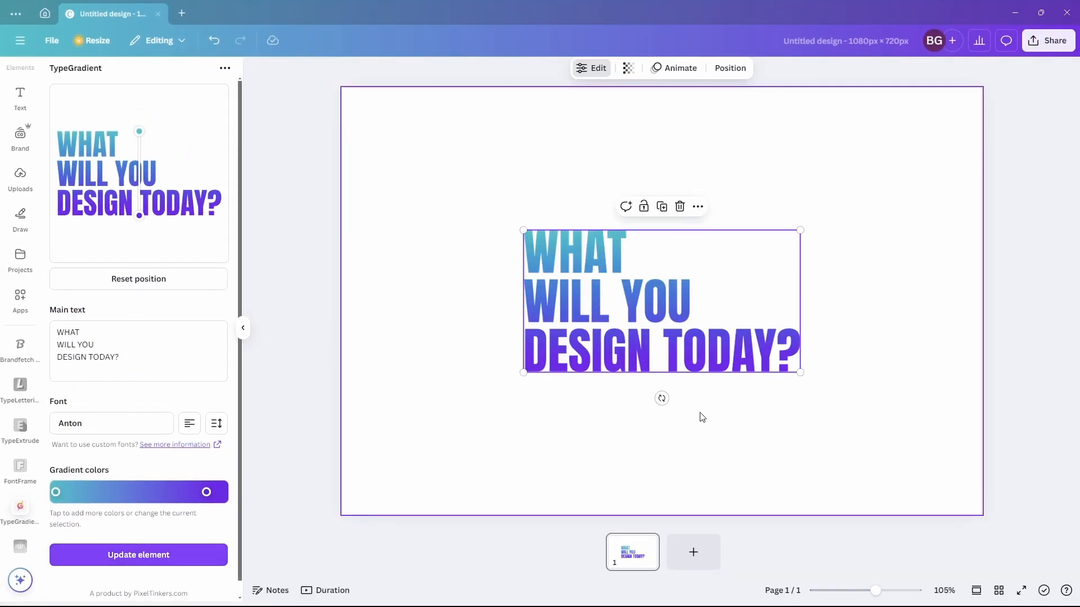
pyautogui.moveTo(799, 374); pyautogui.dragTo(878, 433)
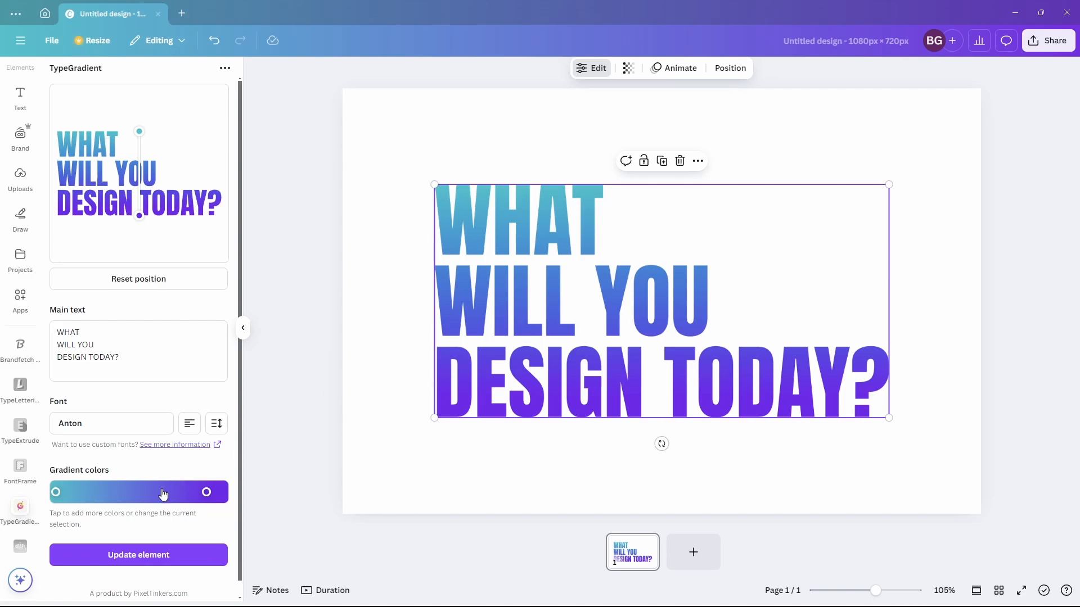
# - Add a pink middle gradient stop, #dd0092, and update the element in the design
pyautogui.click(138, 492)
pyautogui.moveTo(152, 409); pyautogui.dragTo(194, 408)
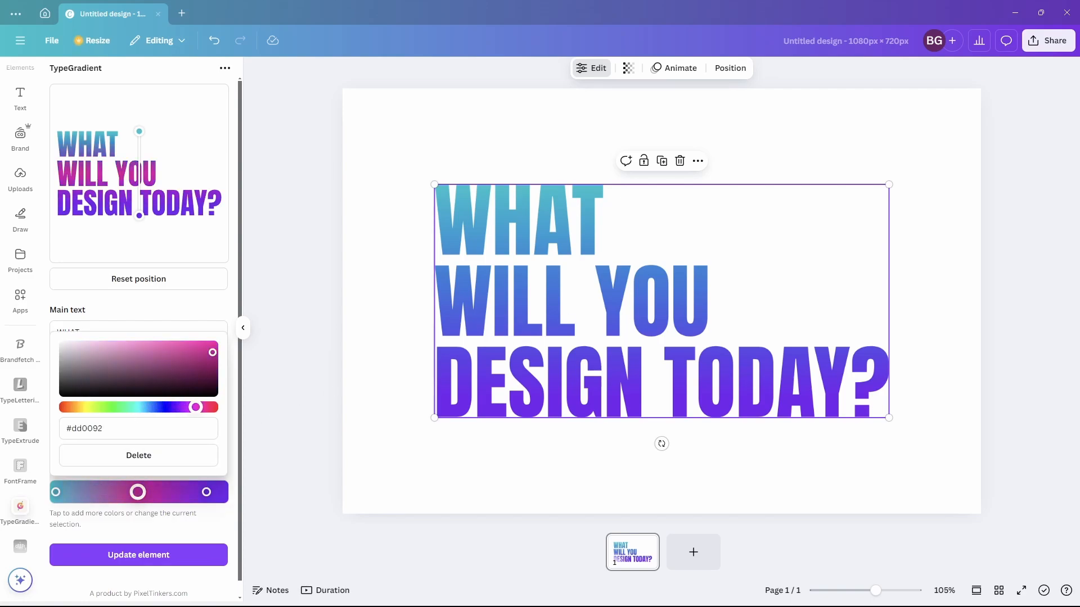
pyautogui.click(131, 555)
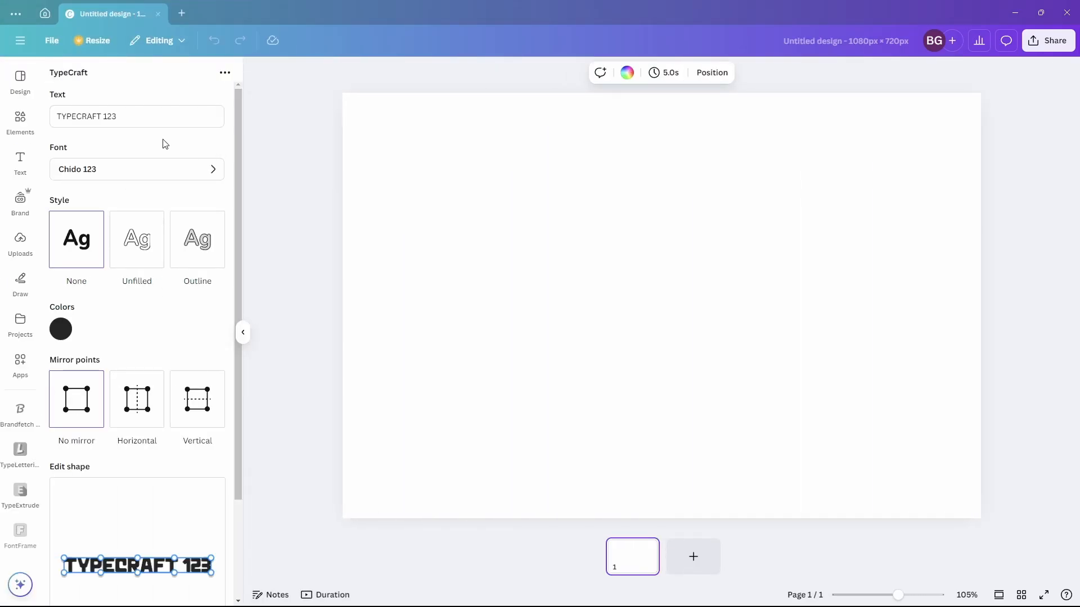
# - Replace the TypeCraft text with SOME TEXT
pyautogui.tripleClick(161, 117)
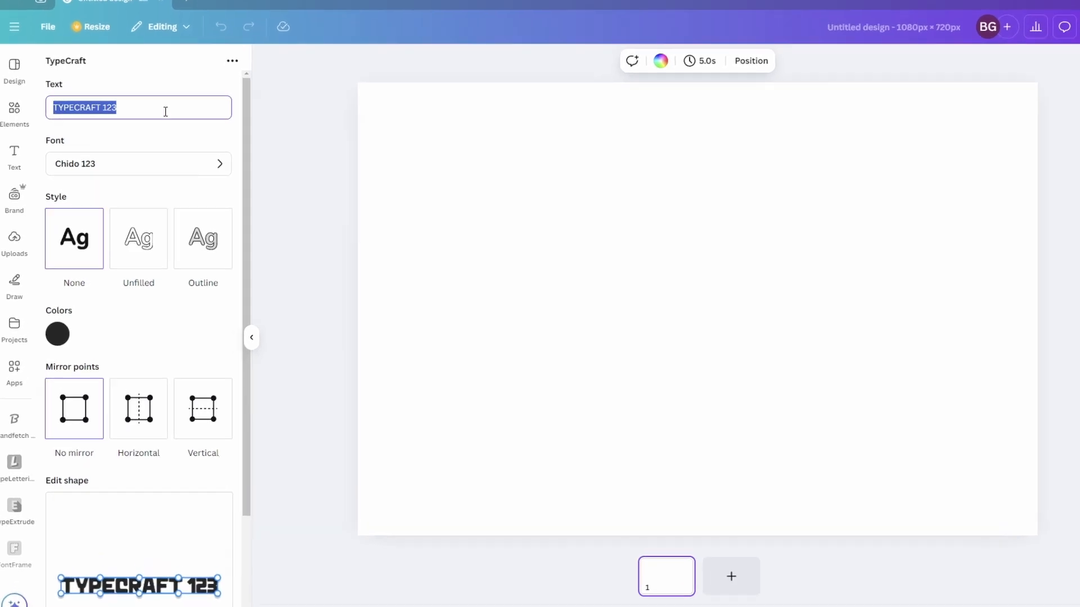
pyautogui.write('S')
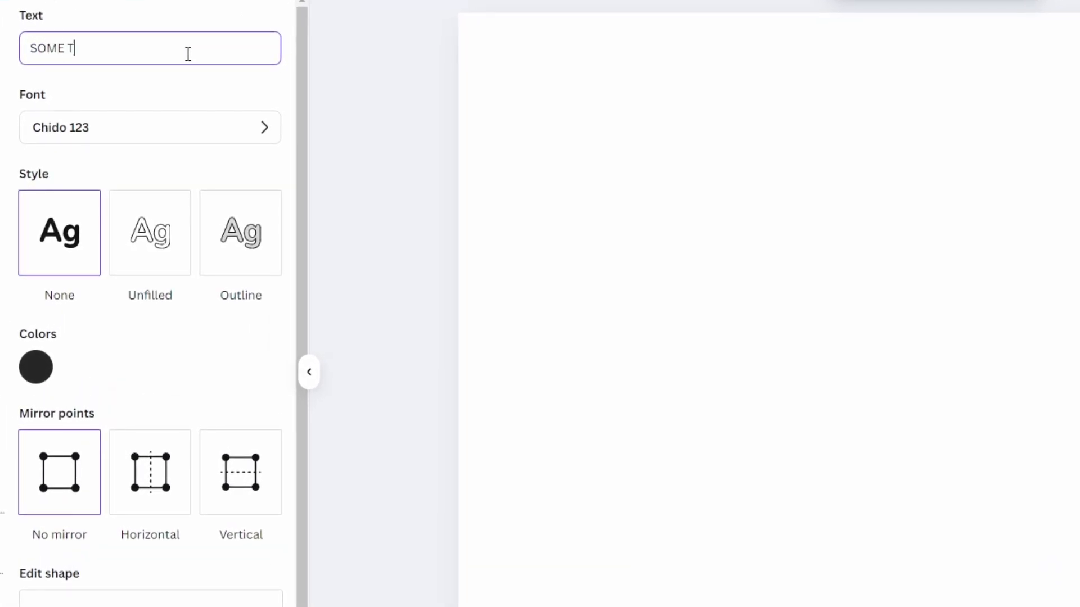
pyautogui.write('EXT')
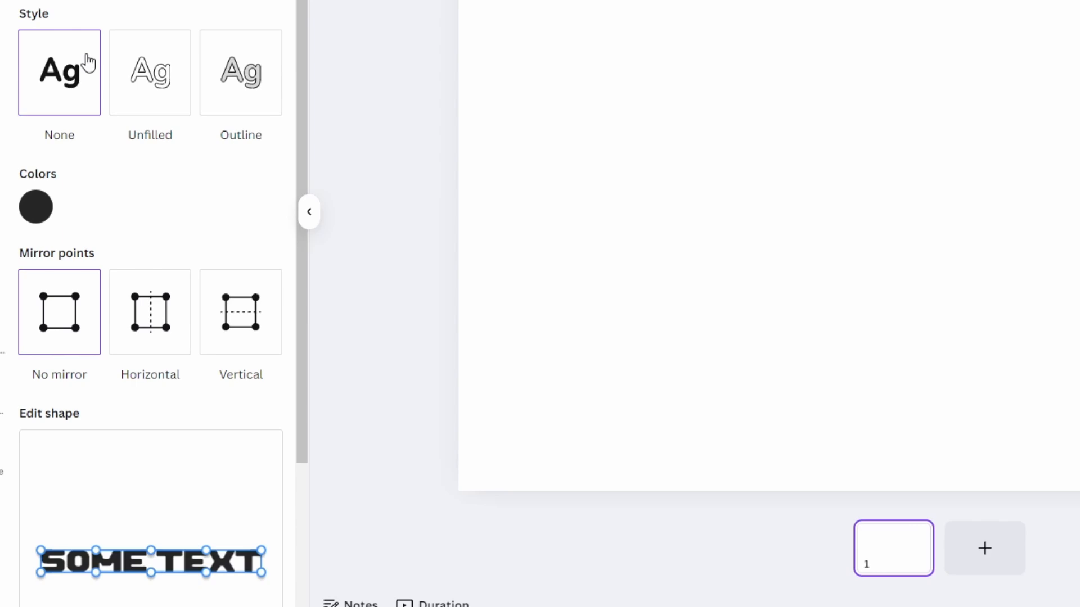
# - Set the text style to Outline
pyautogui.click(143, 88)
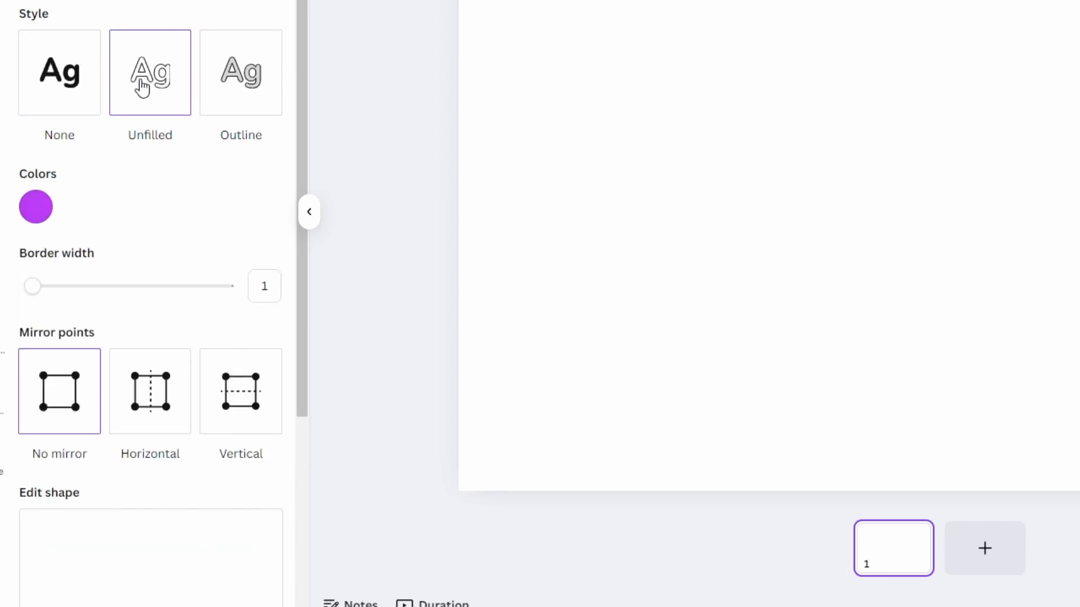
pyautogui.click(236, 84)
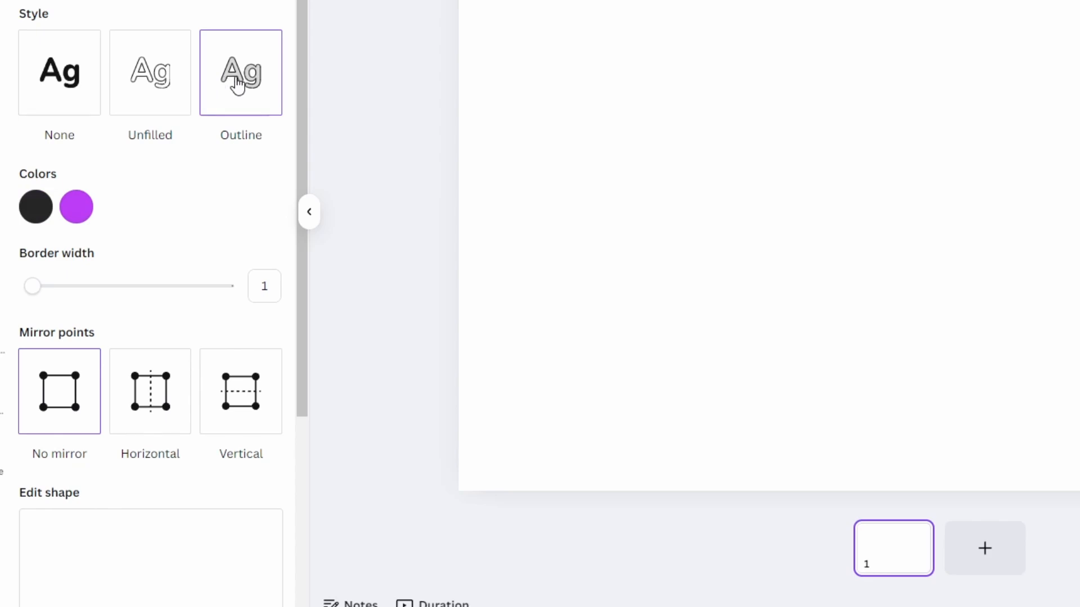
pyautogui.scroll(-3, 237, 83)
pyautogui.scroll(2, 236, 84)
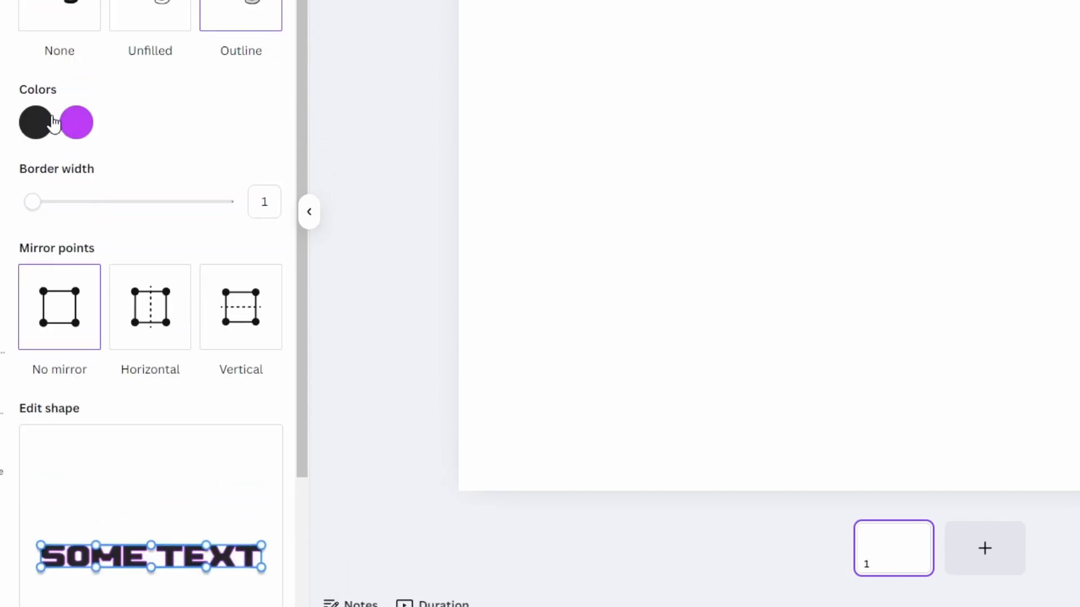
# - Set the text's fill colour to blue, #1874CF
pyautogui.click(36, 122)
pyautogui.click(234, 177)
pyautogui.moveTo(234, 177); pyautogui.dragTo(243, 178)
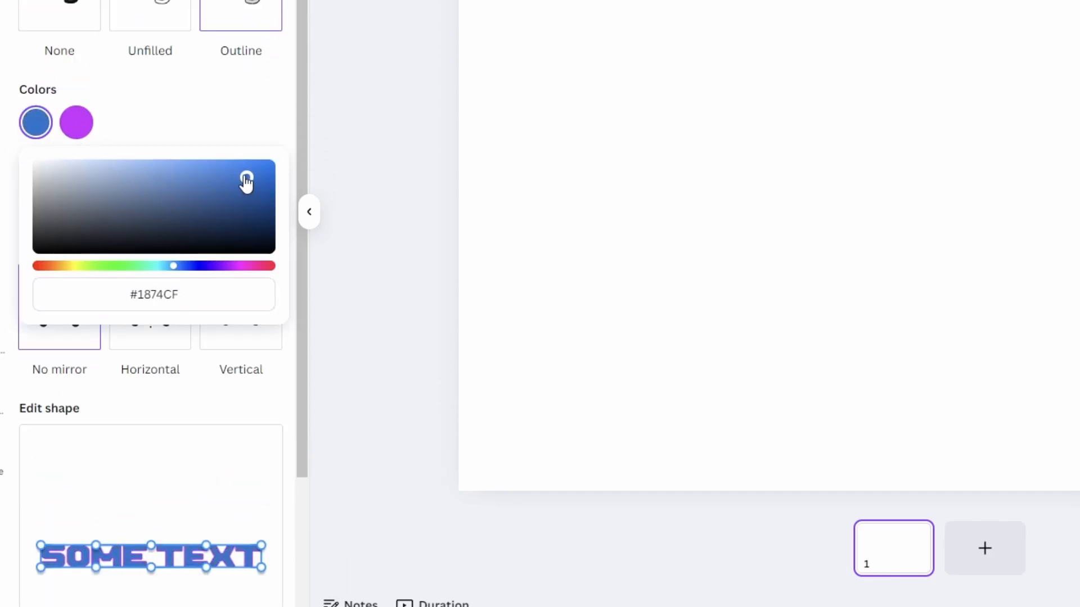
# - Set the outline colour to pink, #FF2D8B
pyautogui.click(79, 121)
pyautogui.moveTo(259, 268); pyautogui.dragTo(268, 269)
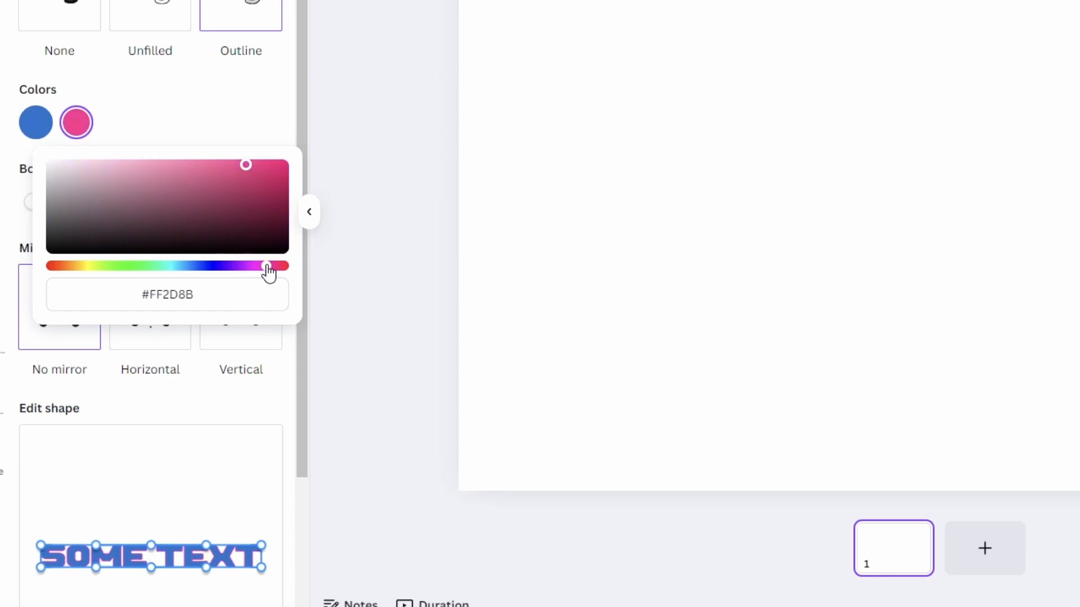
pyautogui.click(151, 135)
# - Set the outline border width to 4
pyautogui.moveTo(45, 202); pyautogui.dragTo(64, 209)
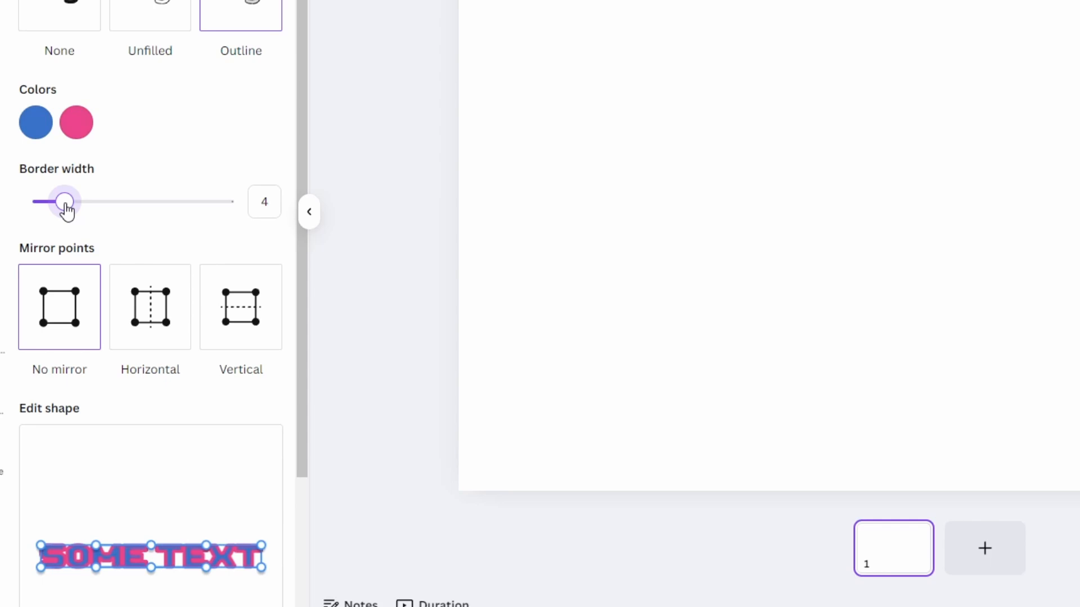
pyautogui.scroll(-3, 118, 239)
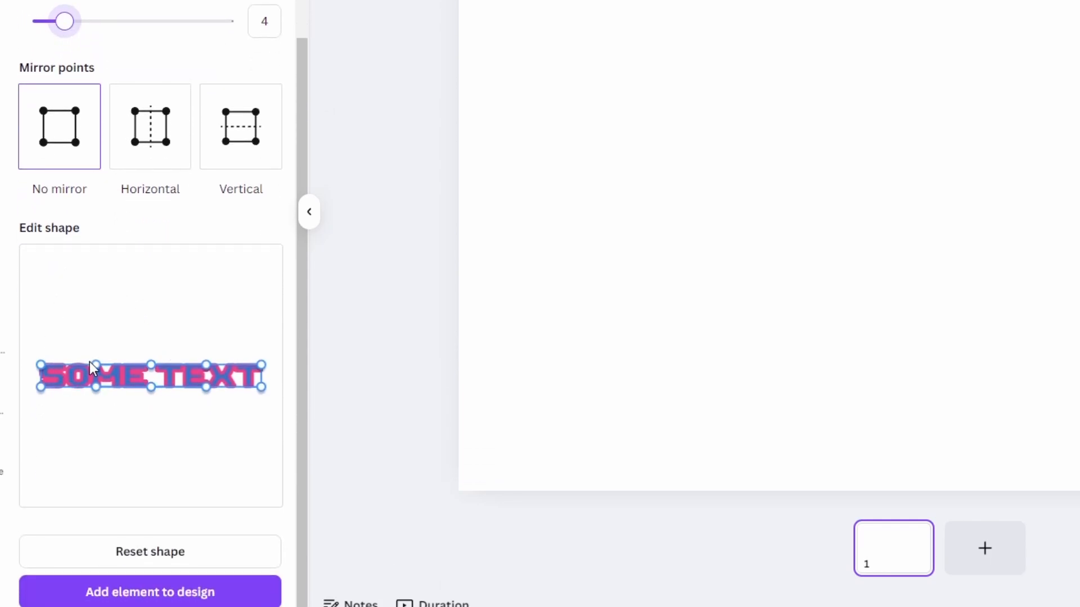
# - Drag the shape's corner points and top midpoint to bend the text upward into an arch
pyautogui.moveTo(260, 364); pyautogui.dragTo(265, 331)
pyautogui.moveTo(37, 360); pyautogui.dragTo(40, 324)
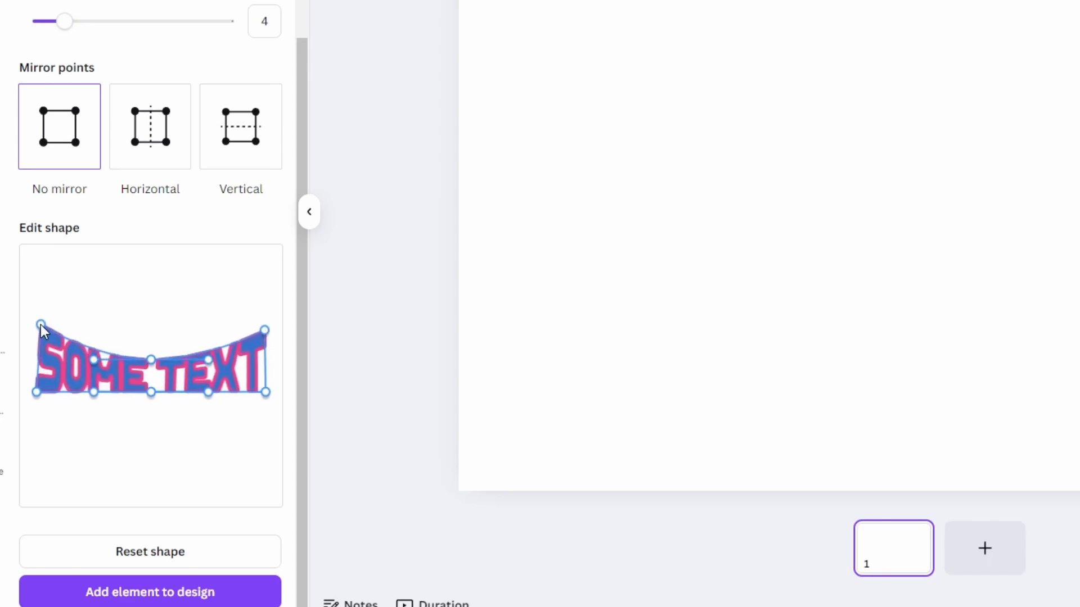
pyautogui.moveTo(37, 392); pyautogui.dragTo(38, 409)
pyautogui.moveTo(152, 359); pyautogui.dragTo(156, 310)
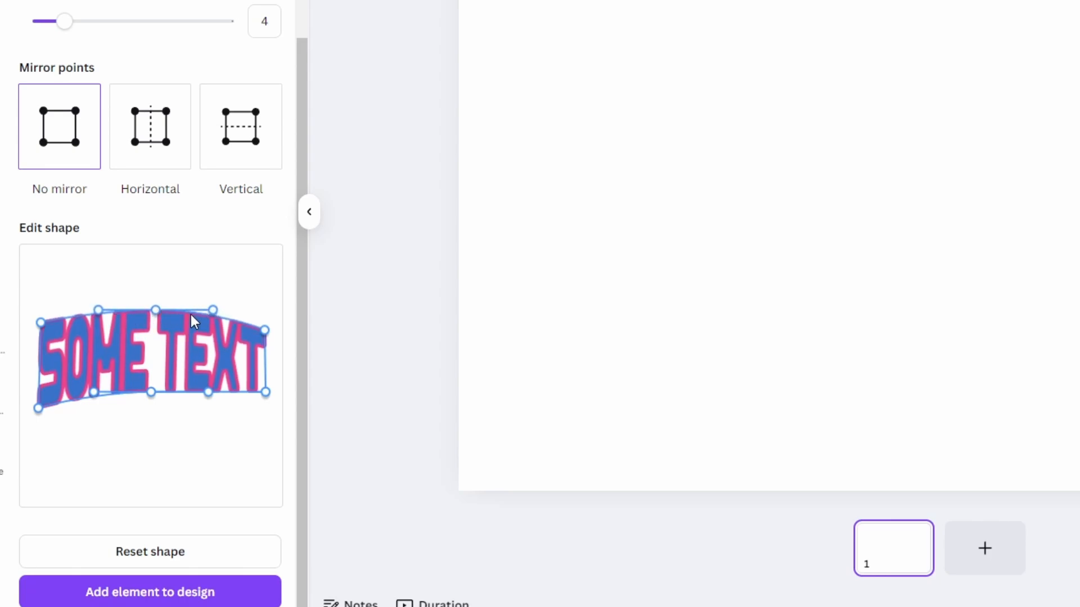
# - Drag the remaining control points to warp the text into a wavy banner shape
pyautogui.moveTo(213, 310); pyautogui.dragTo(230, 343)
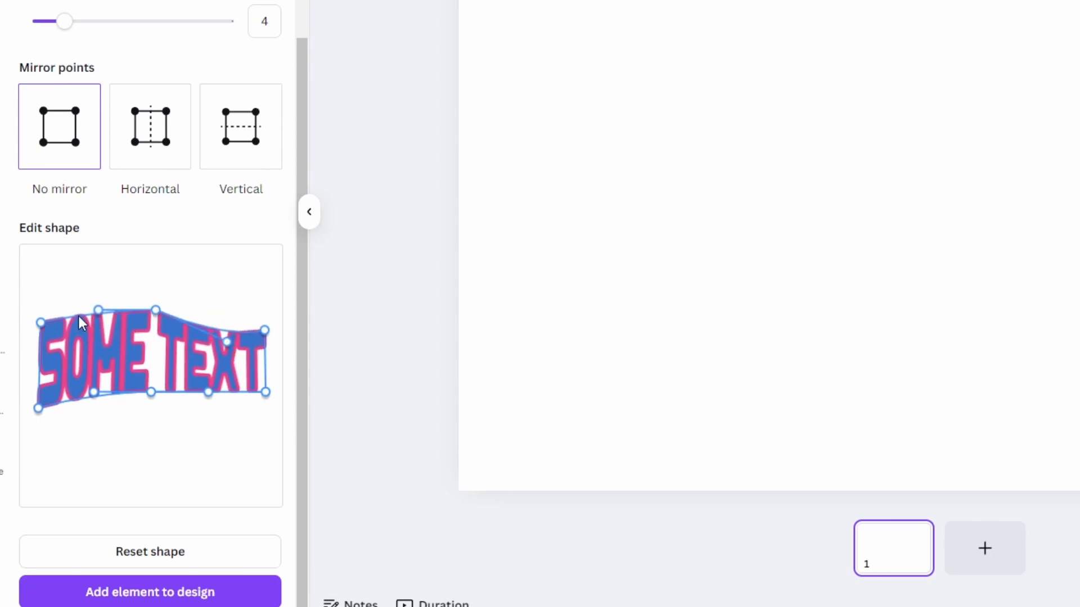
pyautogui.moveTo(98, 310); pyautogui.dragTo(70, 287)
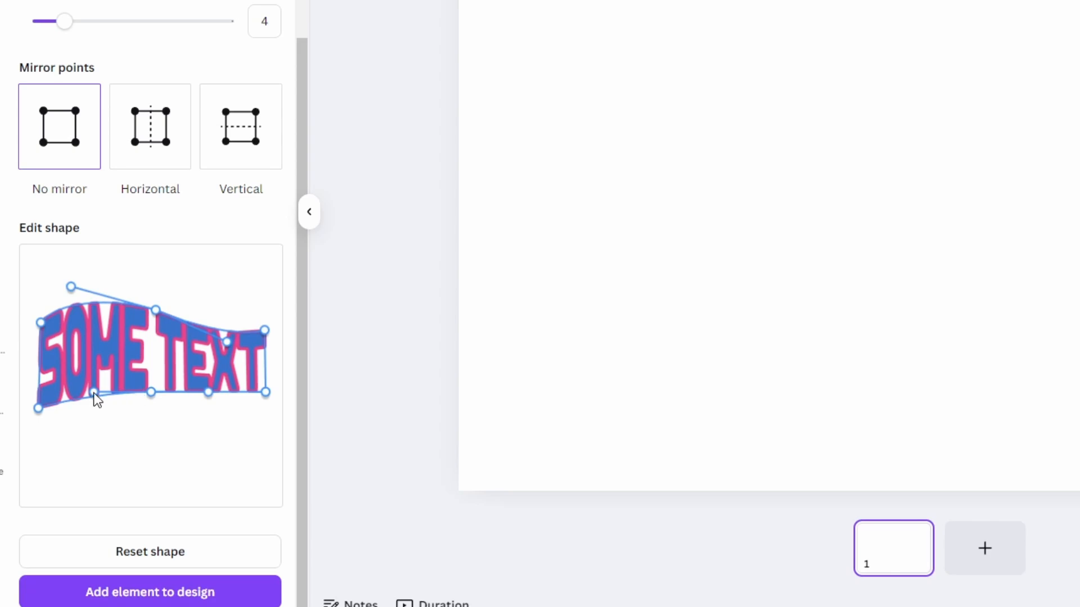
pyautogui.moveTo(95, 393); pyautogui.dragTo(92, 369)
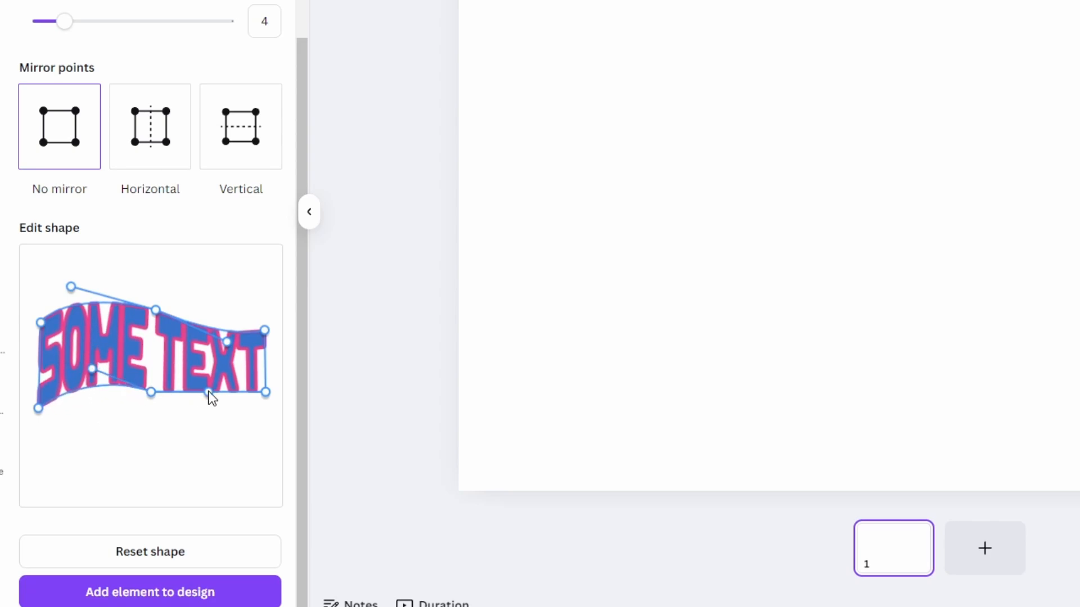
pyautogui.moveTo(208, 393); pyautogui.dragTo(211, 415)
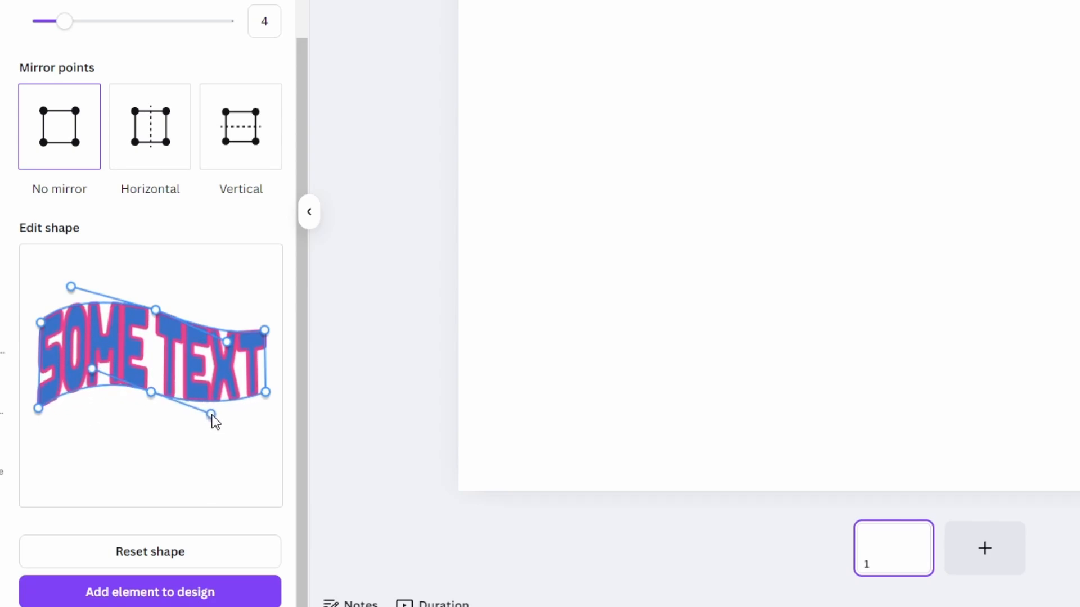
pyautogui.moveTo(264, 391)
pyautogui.mouseDown()
pyautogui.moveTo(266, 411)
pyautogui.moveTo(263, 400)
pyautogui.mouseUp()
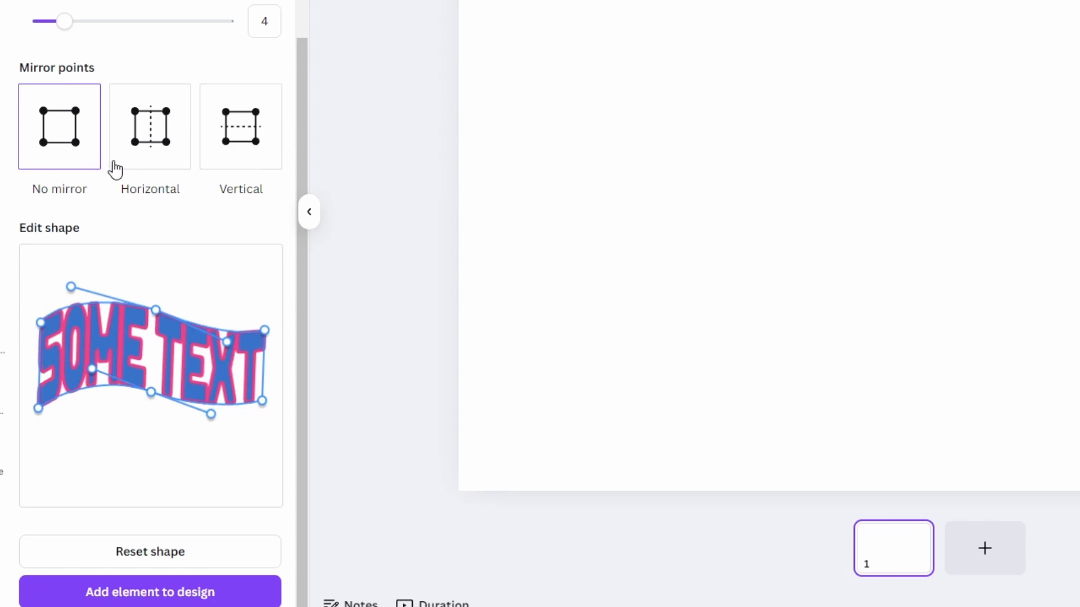
# - Try horizontal mirror points by raising the top-right control point, then reset the shape
pyautogui.click(168, 167)
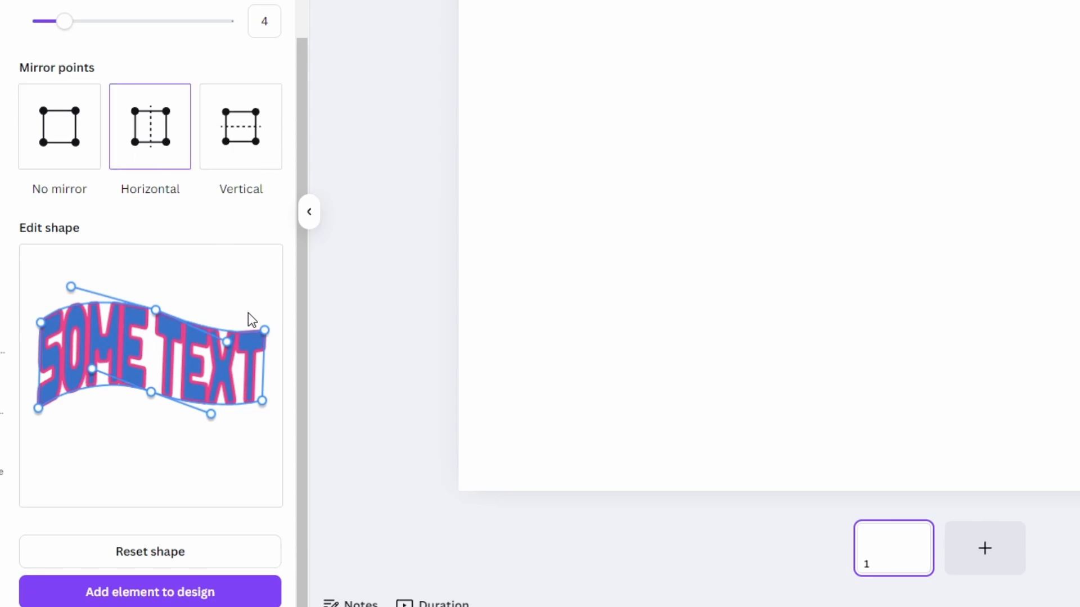
pyautogui.moveTo(264, 330); pyautogui.dragTo(262, 304)
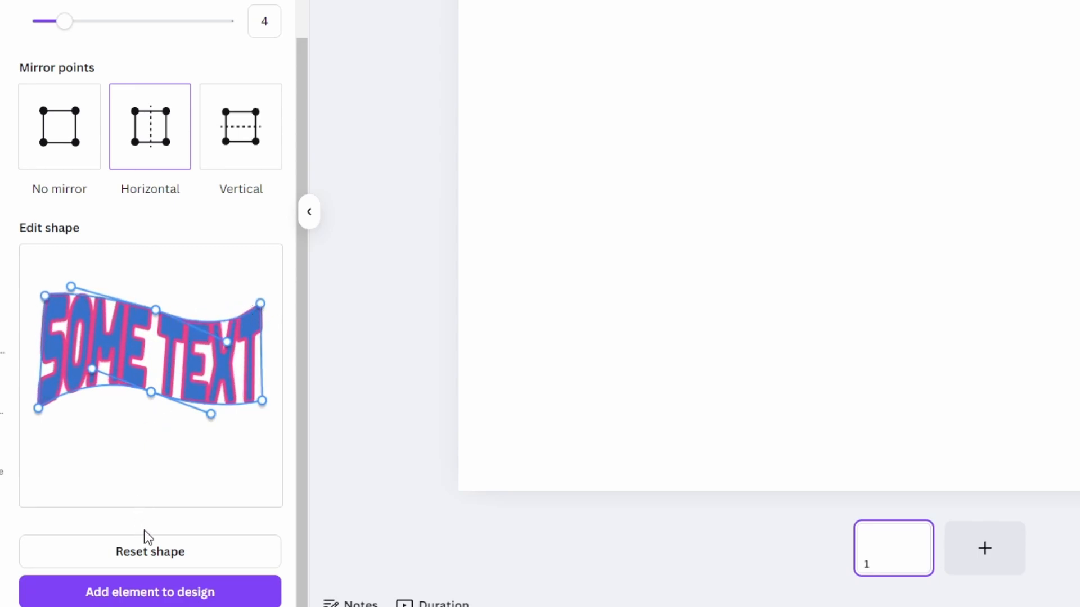
pyautogui.click(155, 554)
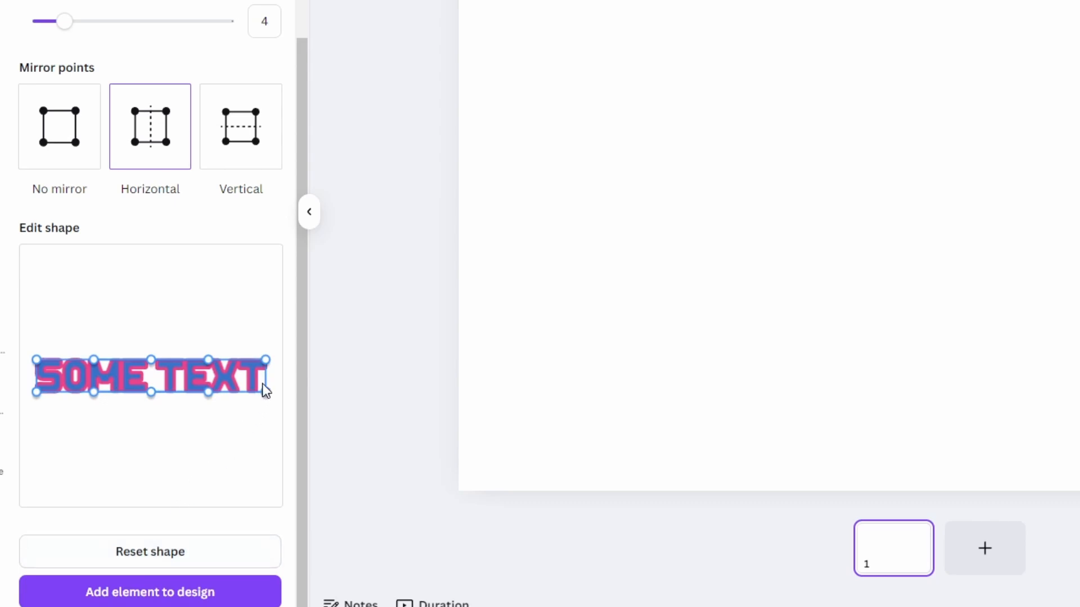
# - Raise the top-right corner and nudge a bottom point with horizontal mirroring, then switch to vertical mirror points and reset the shape
pyautogui.moveTo(265, 361)
pyautogui.mouseDown()
pyautogui.moveTo(272, 329)
pyautogui.moveTo(269, 342)
pyautogui.mouseUp()
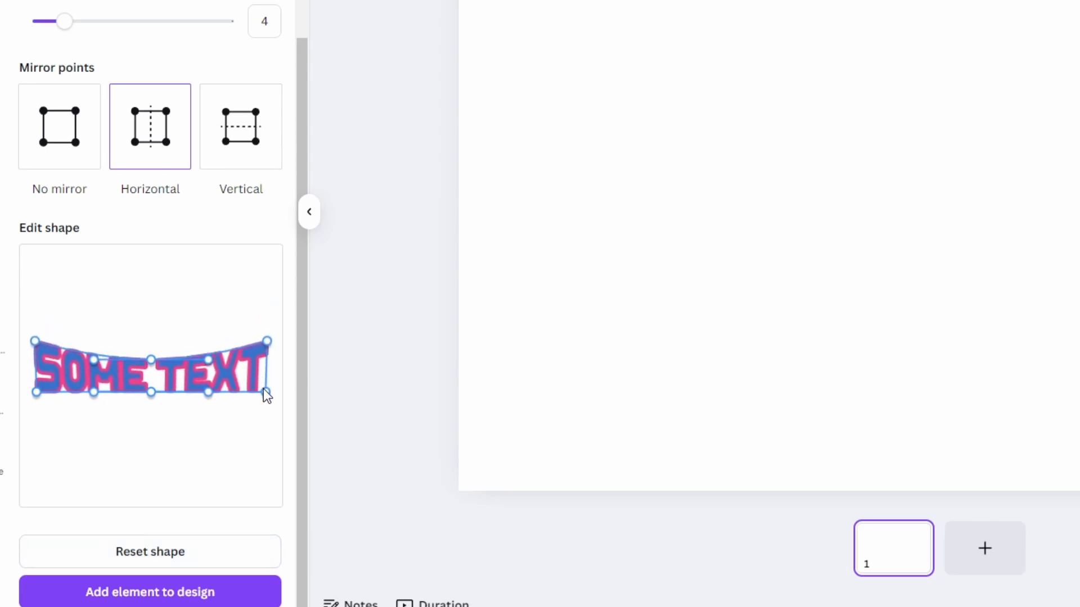
pyautogui.moveTo(209, 393)
pyautogui.mouseDown()
pyautogui.moveTo(204, 429)
pyautogui.moveTo(212, 388)
pyautogui.mouseUp()
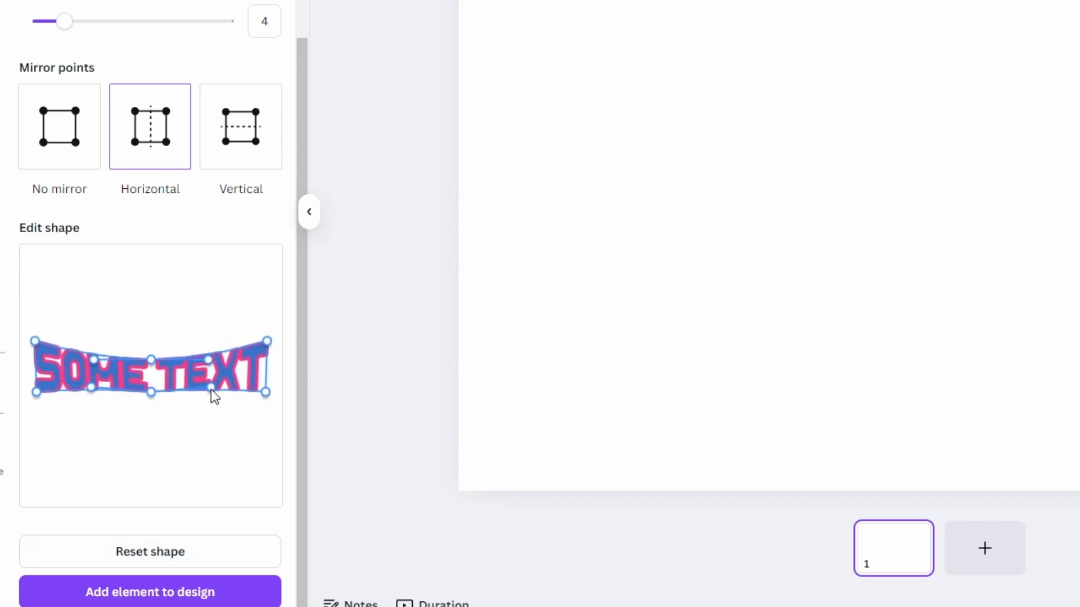
pyautogui.click(231, 169)
pyautogui.click(150, 551)
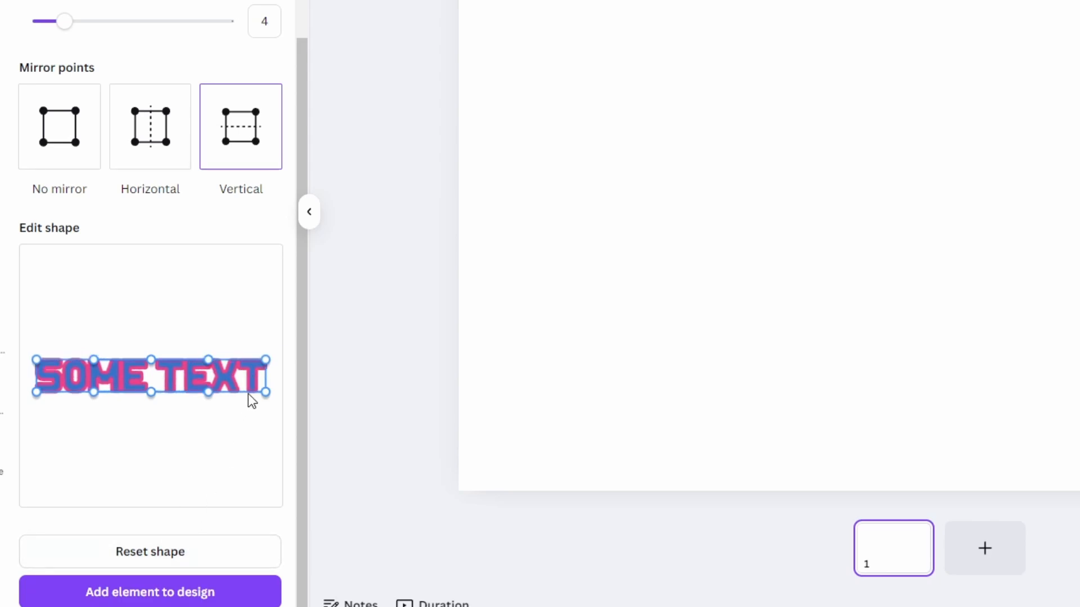
# - Raise the top corners and top control points with vertical mirroring to flare the text, and add it to the design
pyautogui.moveTo(265, 360); pyautogui.dragTo(270, 328)
pyautogui.moveTo(36, 360); pyautogui.dragTo(38, 332)
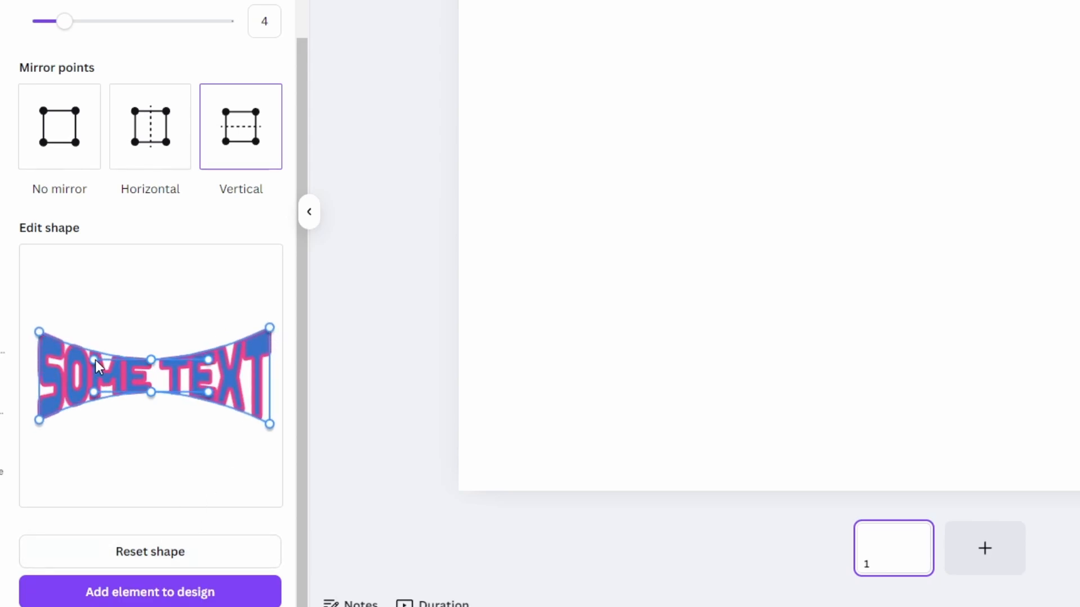
pyautogui.moveTo(95, 361); pyautogui.dragTo(104, 332)
pyautogui.scroll(3, 135, 365)
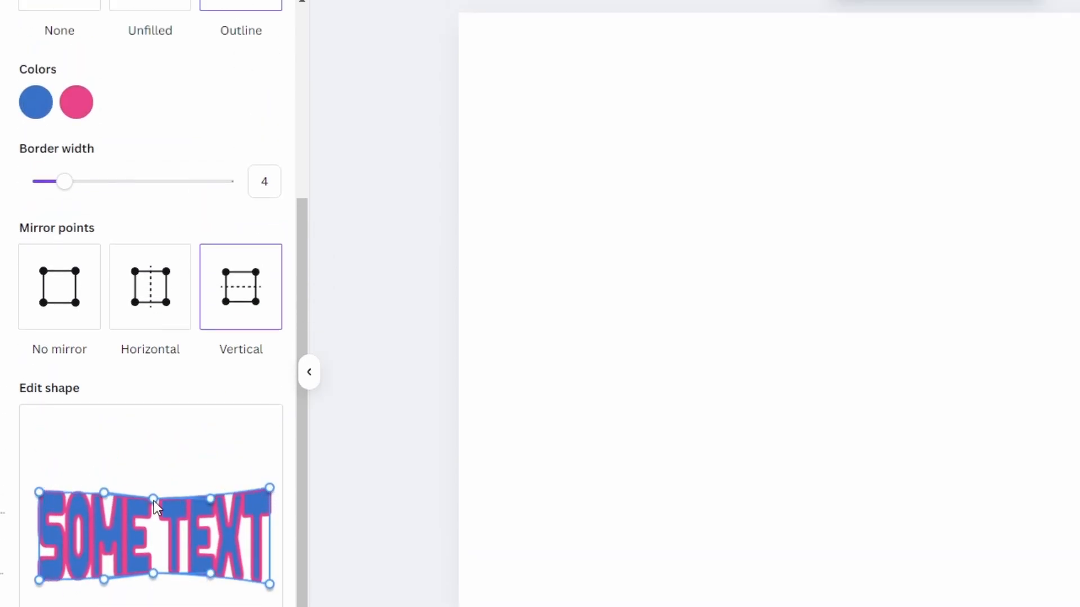
pyautogui.moveTo(154, 499); pyautogui.dragTo(160, 459)
pyautogui.click(135, 588)
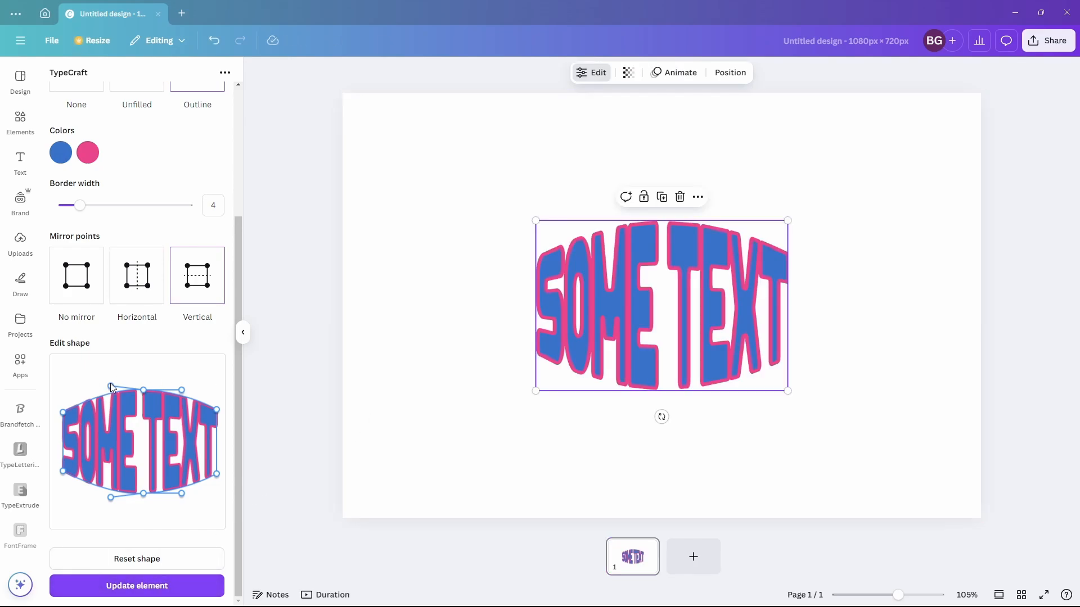
# - Pull the top control points down slightly to refine the warp and update the element in the design
pyautogui.moveTo(111, 387); pyautogui.dragTo(90, 414)
pyautogui.click(120, 586)
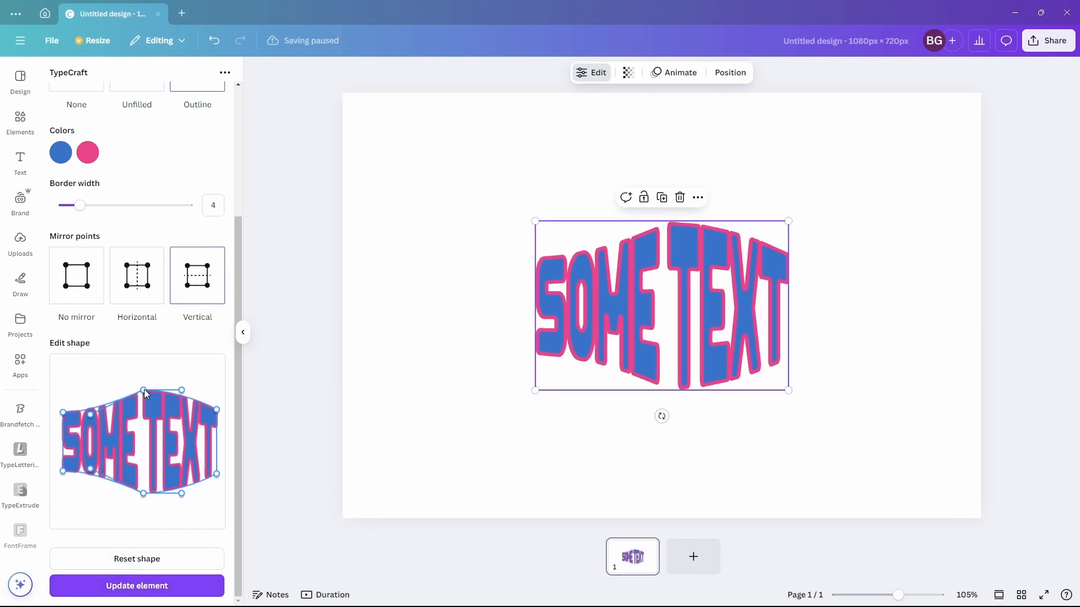
pyautogui.moveTo(145, 394); pyautogui.dragTo(144, 410)
pyautogui.click(155, 585)
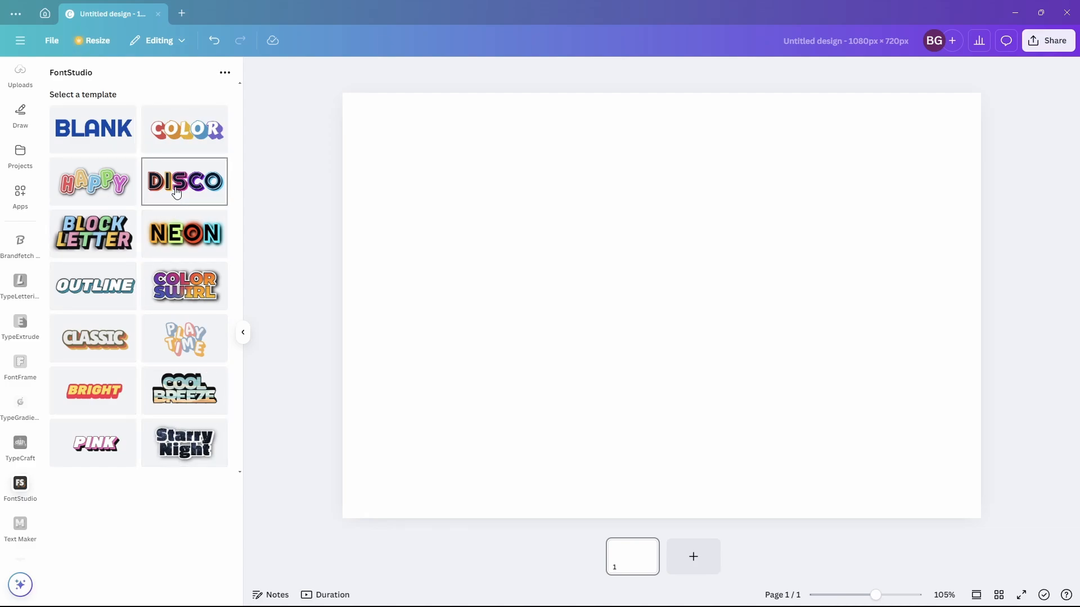
# - Open the COLOR template in FontStudio and set the outline layer thickness to 109
pyautogui.click(180, 145)
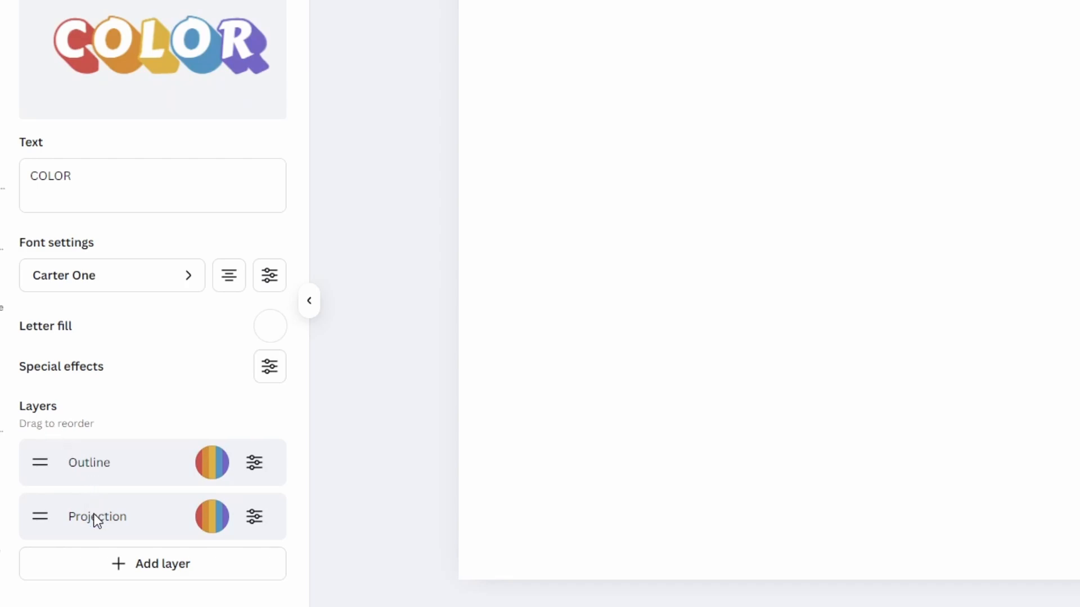
pyautogui.click(255, 465)
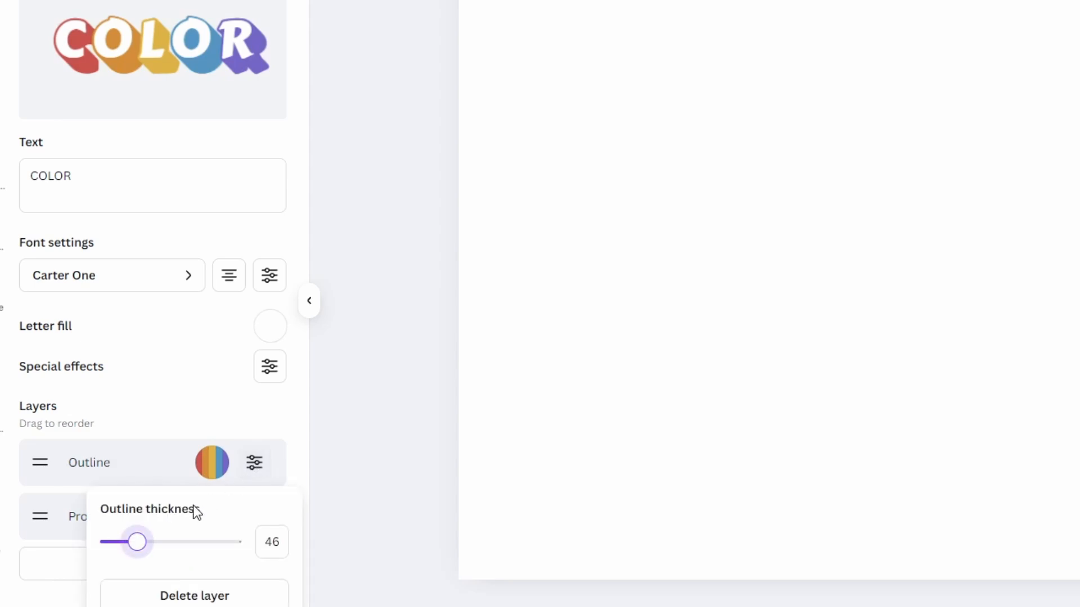
pyautogui.moveTo(139, 546); pyautogui.dragTo(176, 543)
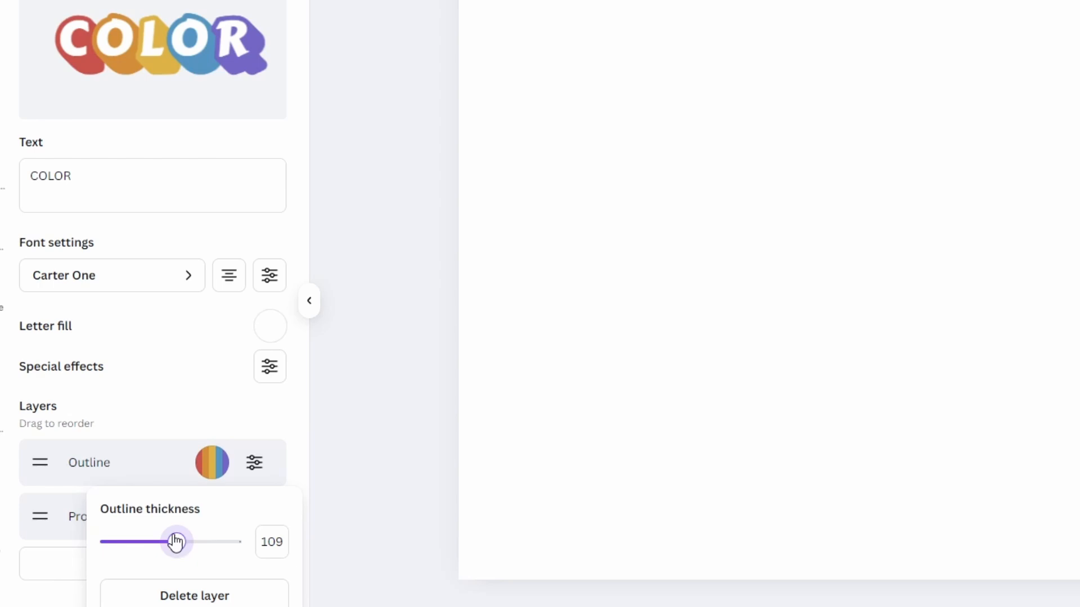
pyautogui.click(76, 525)
# - Set the projection layer's length to 28 and its angle to 47
pyautogui.click(255, 520)
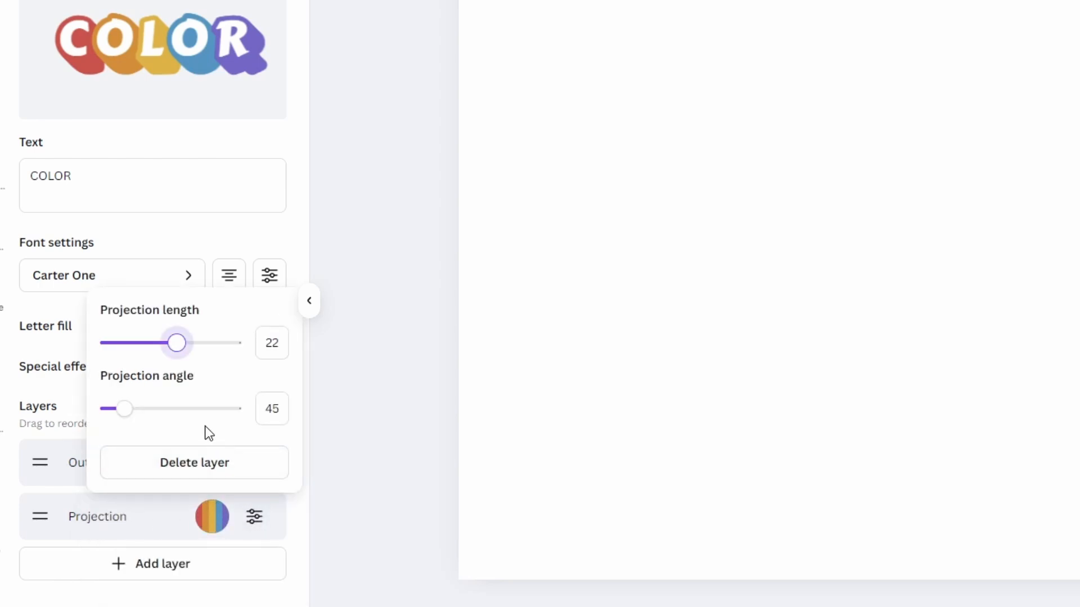
pyautogui.moveTo(177, 343); pyautogui.dragTo(202, 350)
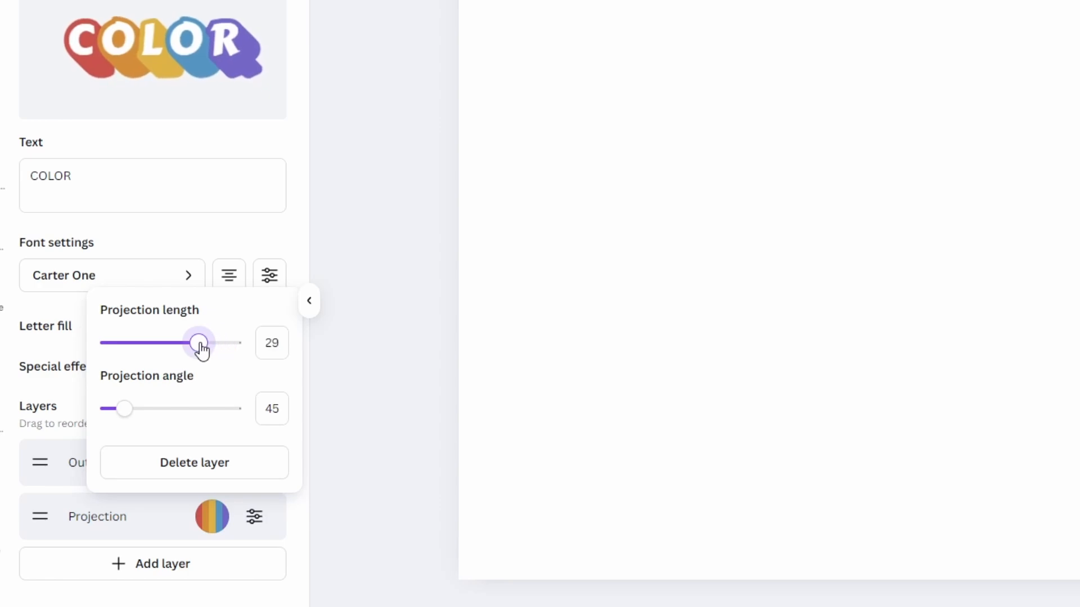
pyautogui.moveTo(126, 410)
pyautogui.mouseDown()
pyautogui.moveTo(167, 417)
pyautogui.moveTo(113, 409)
pyautogui.moveTo(126, 411)
pyautogui.mouseUp()
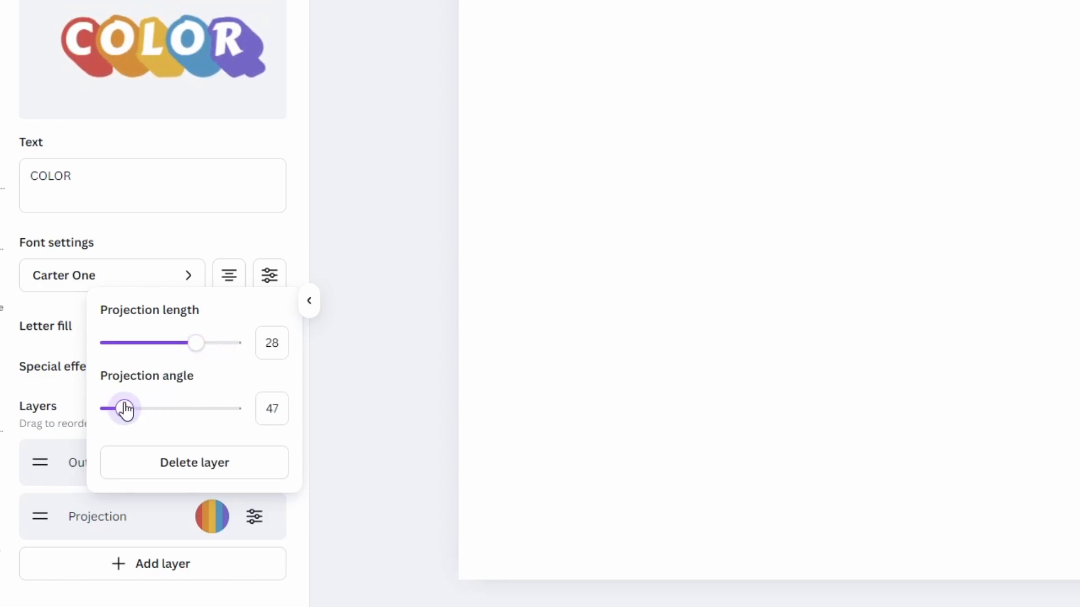
pyautogui.click(65, 450)
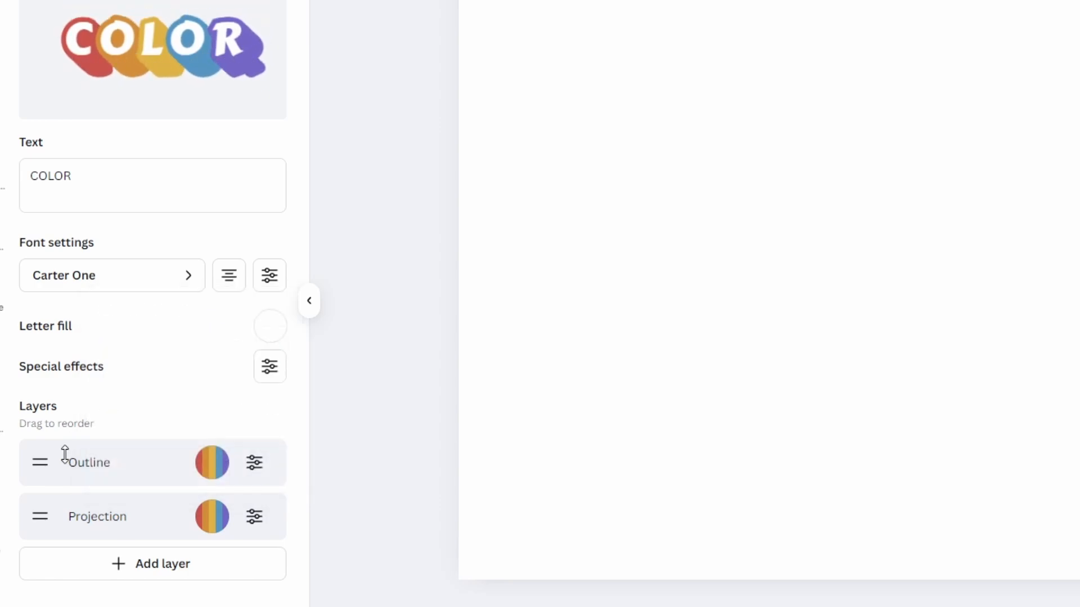
# - Add a shadow layer with length 13, blur 9 and angle 40
pyautogui.click(122, 567)
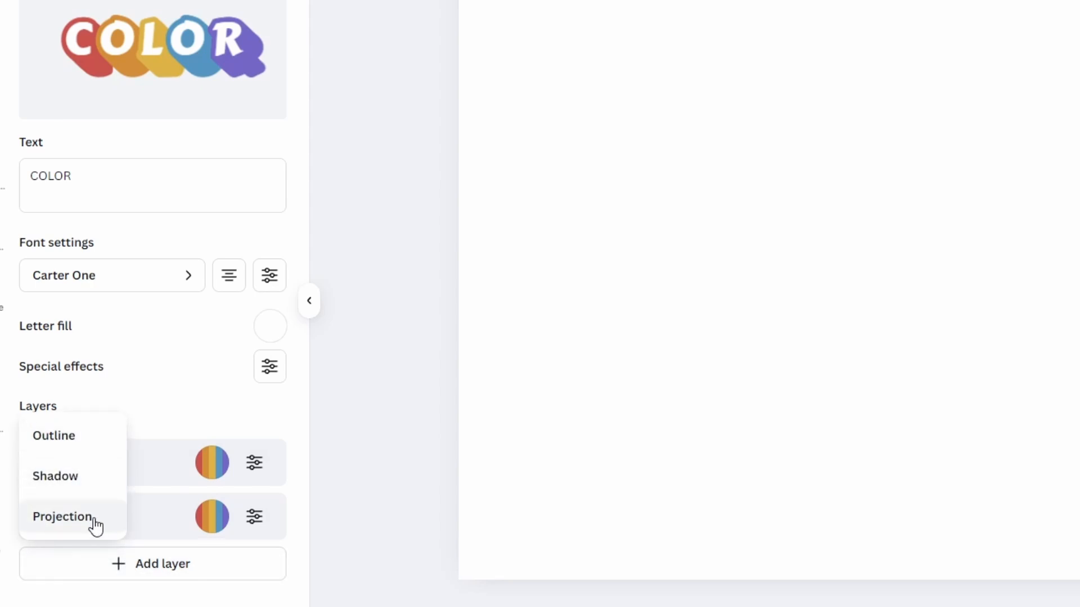
pyautogui.click(79, 478)
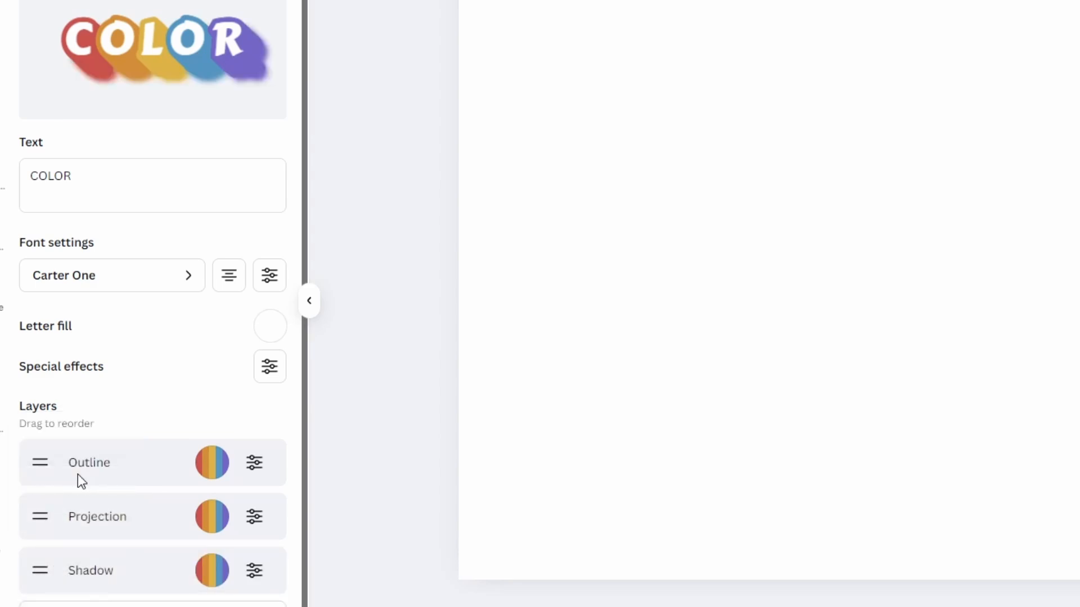
pyautogui.click(242, 571)
pyautogui.moveTo(173, 272)
pyautogui.mouseDown()
pyautogui.moveTo(230, 280)
pyautogui.moveTo(193, 274)
pyautogui.mouseUp()
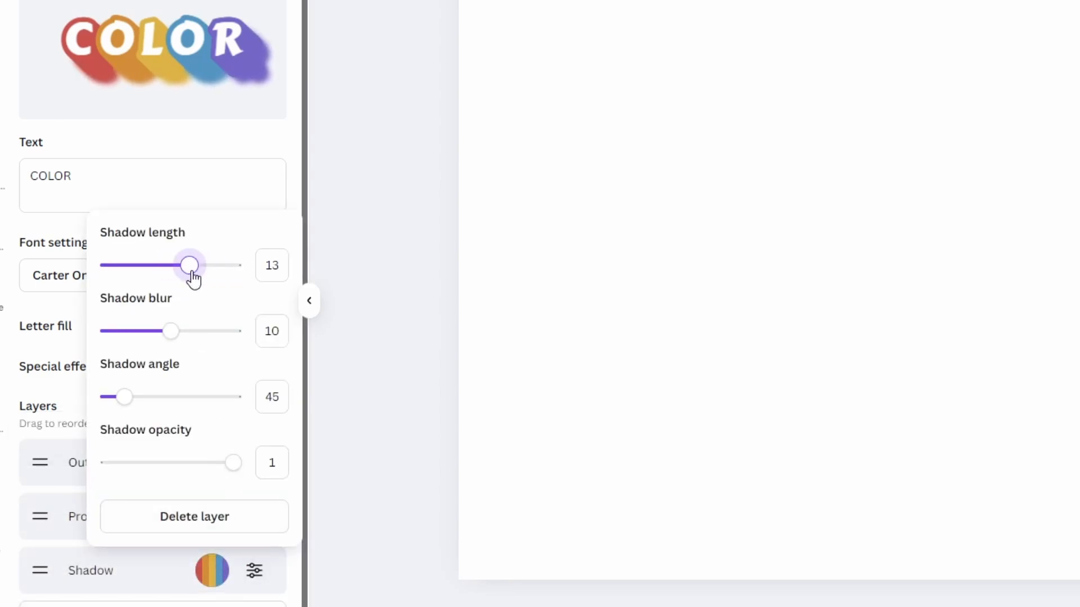
pyautogui.moveTo(172, 333)
pyautogui.mouseDown()
pyautogui.moveTo(203, 330)
pyautogui.moveTo(167, 334)
pyautogui.mouseUp()
pyautogui.moveTo(125, 397)
pyautogui.mouseDown()
pyautogui.moveTo(142, 398)
pyautogui.moveTo(122, 397)
pyautogui.mouseUp()
pyautogui.moveTo(225, 467); pyautogui.dragTo(250, 465)
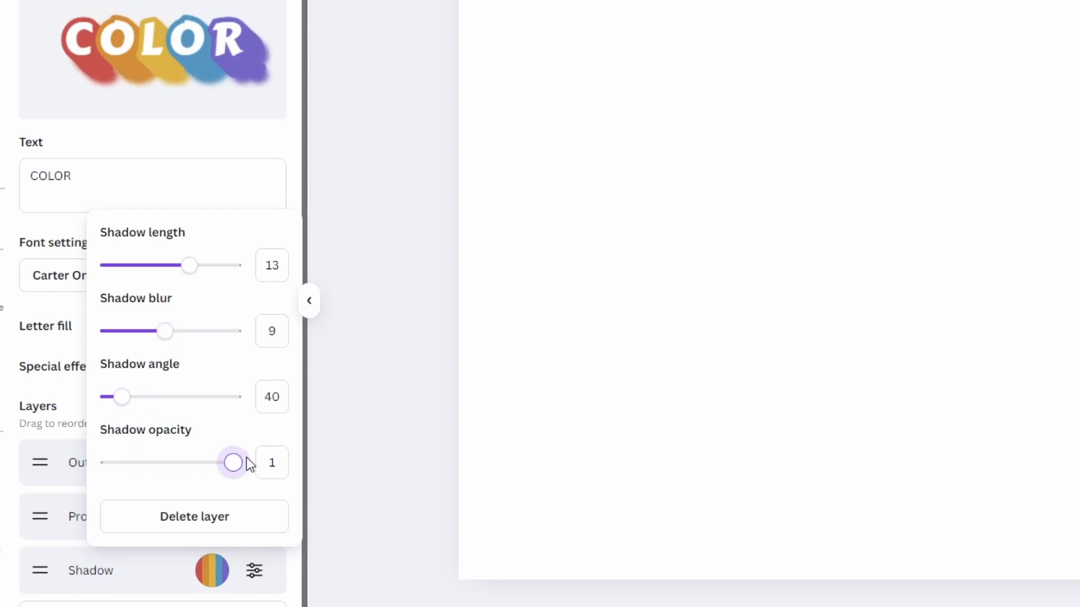
pyautogui.click(79, 425)
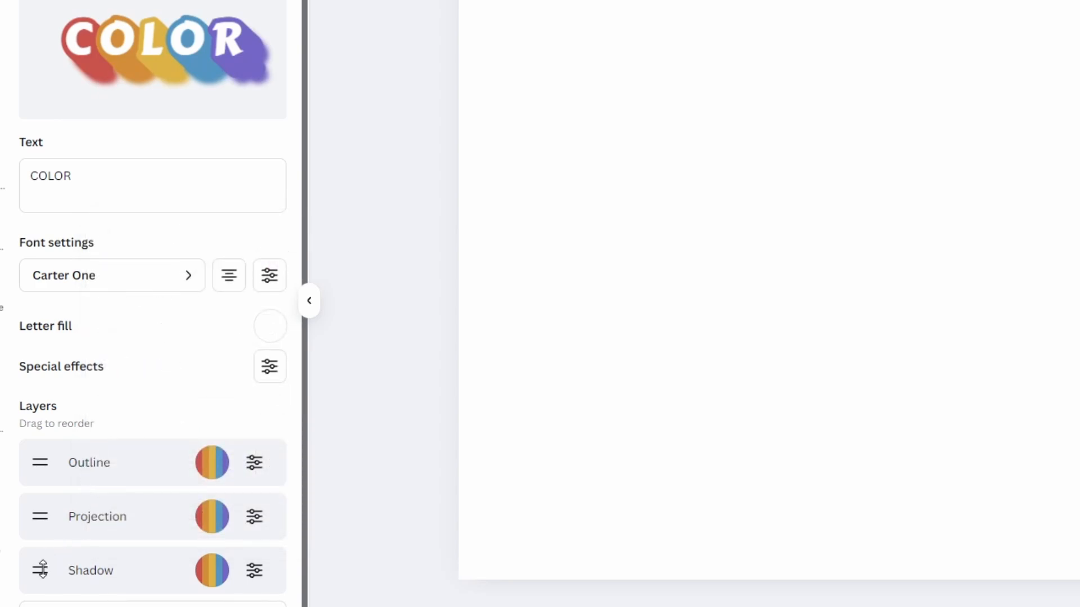
# - Move the shadow layer to the top of the layer stack, then delete it
pyautogui.moveTo(41, 569); pyautogui.dragTo(48, 471)
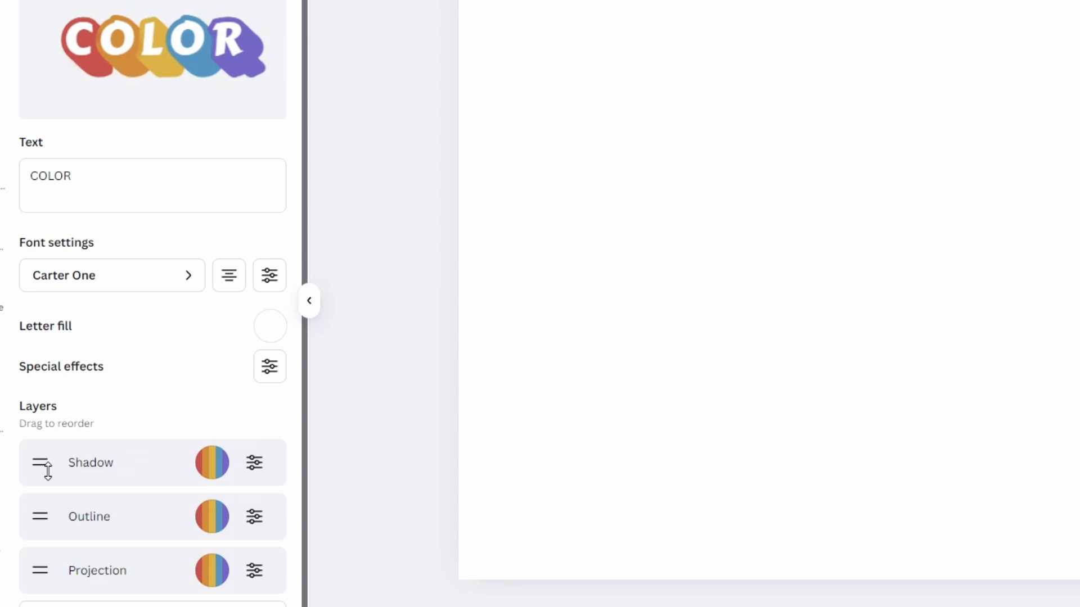
pyautogui.click(253, 468)
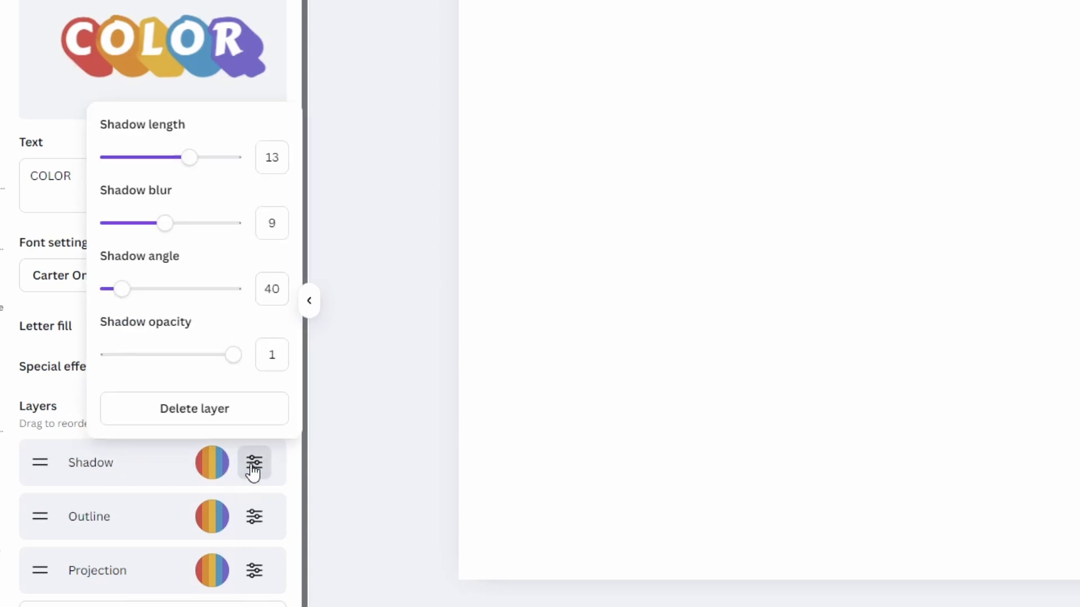
pyautogui.click(204, 416)
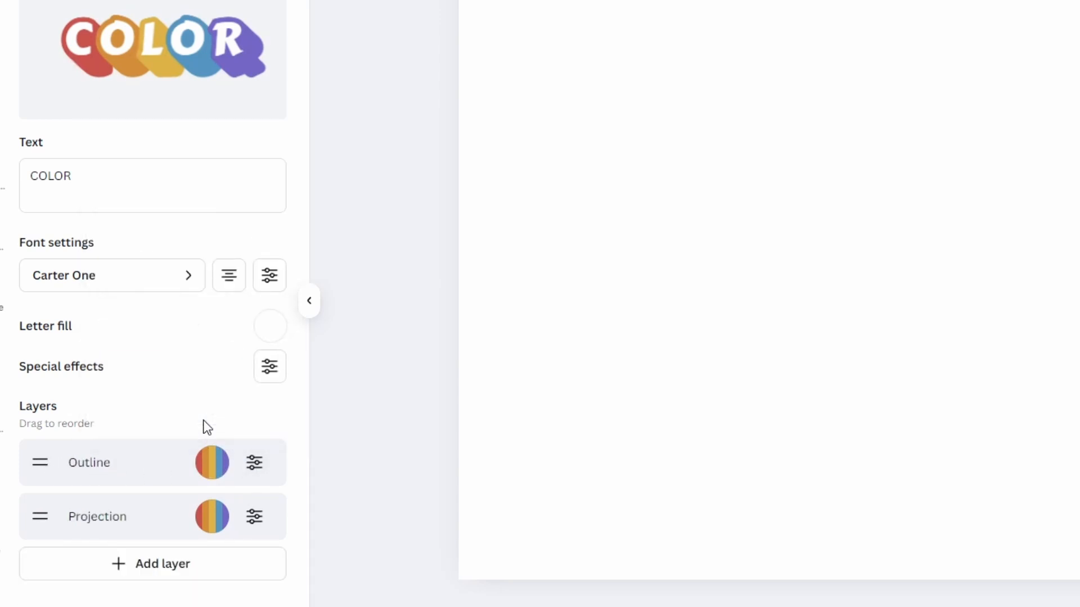
# - Change the outline colours to red, pink, yellow, purple and black by replacing orange, removing blue and adding black
pyautogui.click(208, 466)
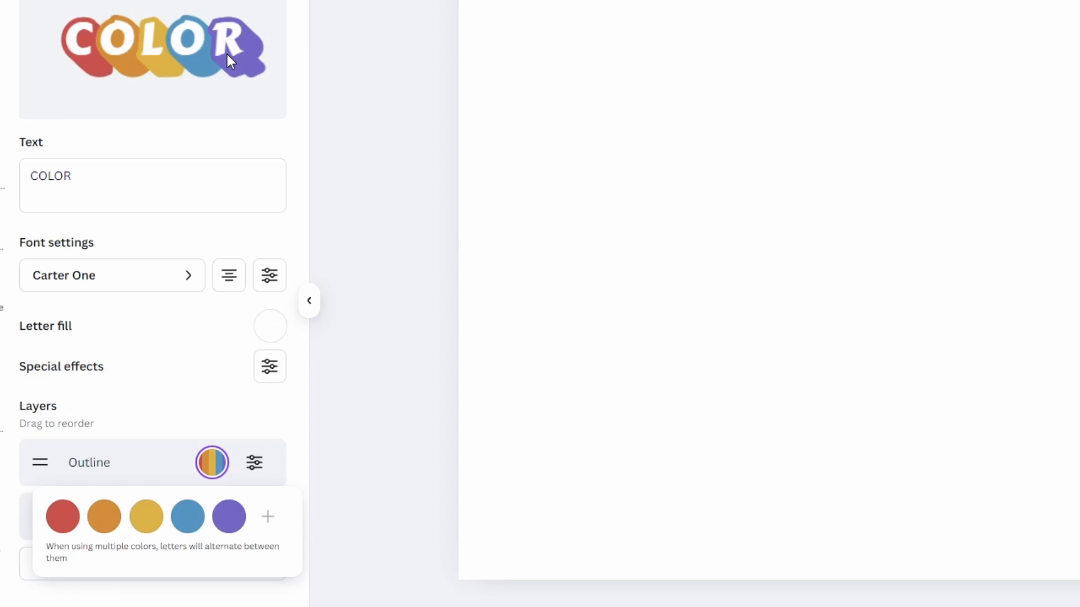
pyautogui.click(105, 517)
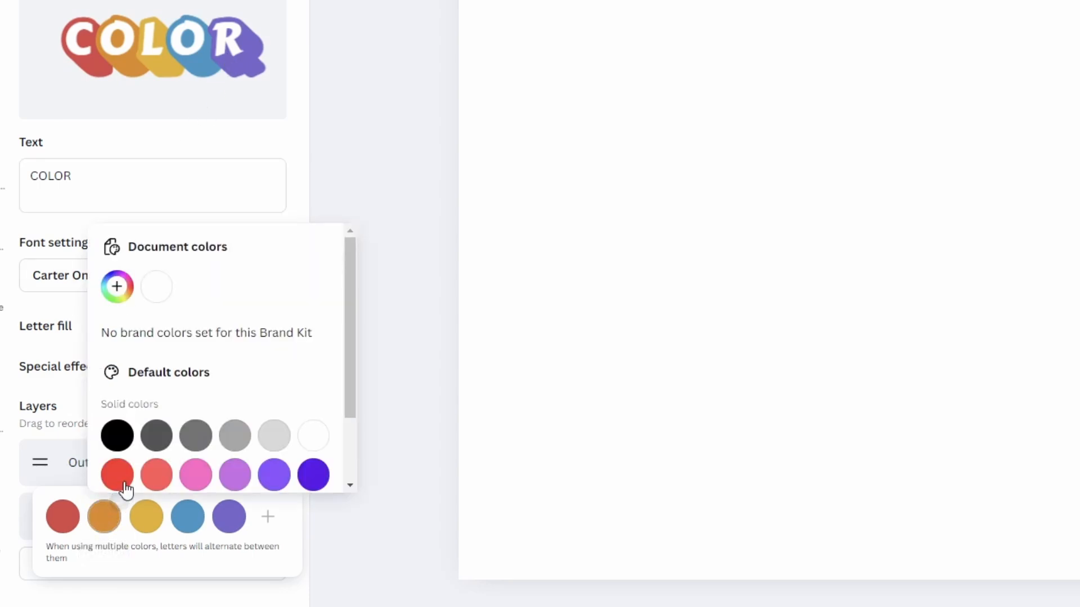
pyautogui.click(194, 475)
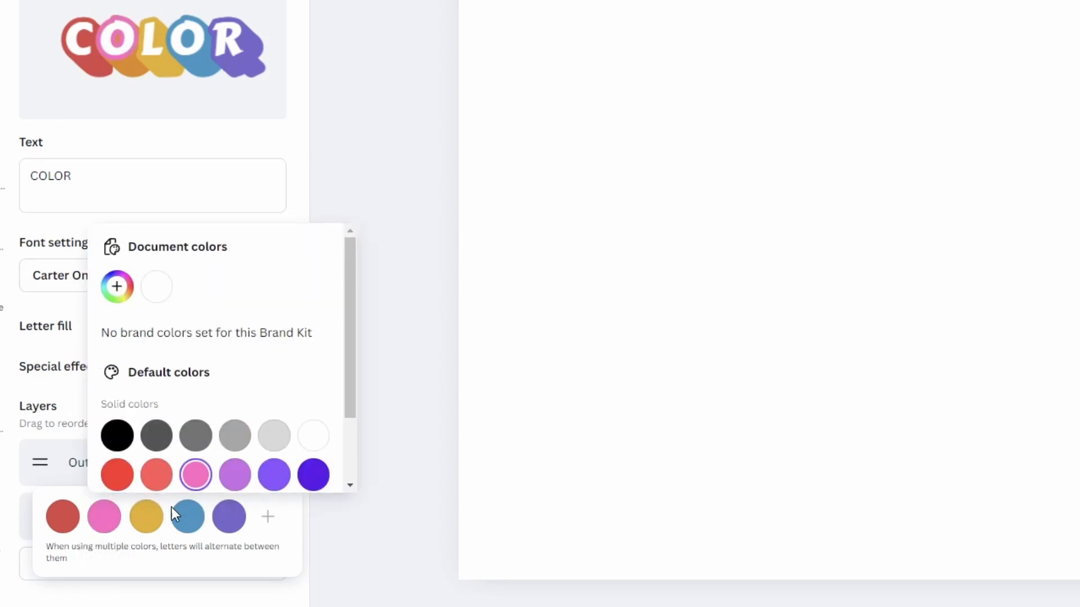
pyautogui.click(202, 501)
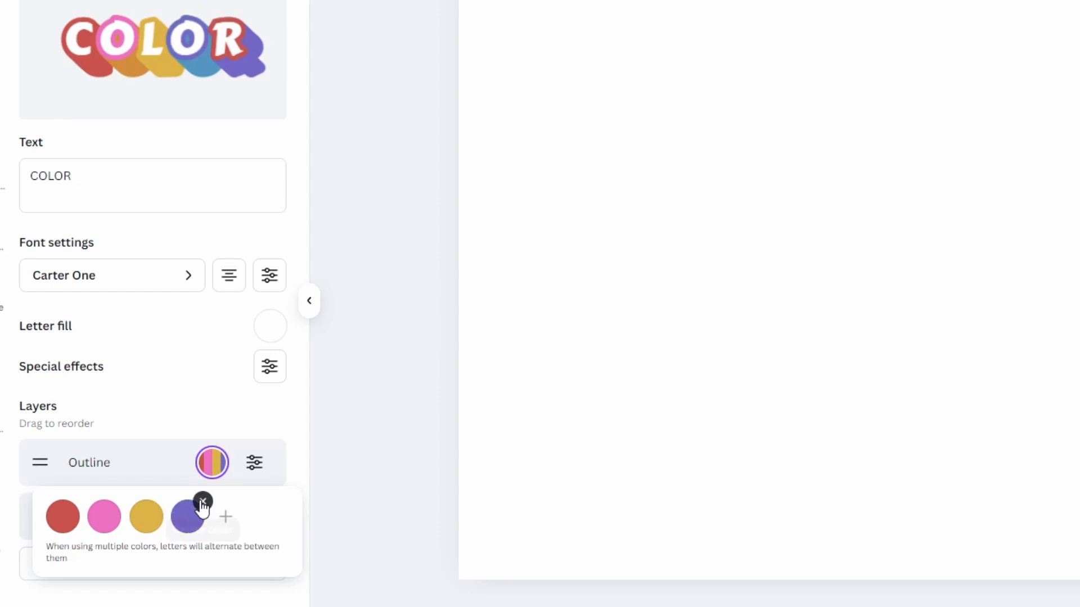
pyautogui.click(226, 517)
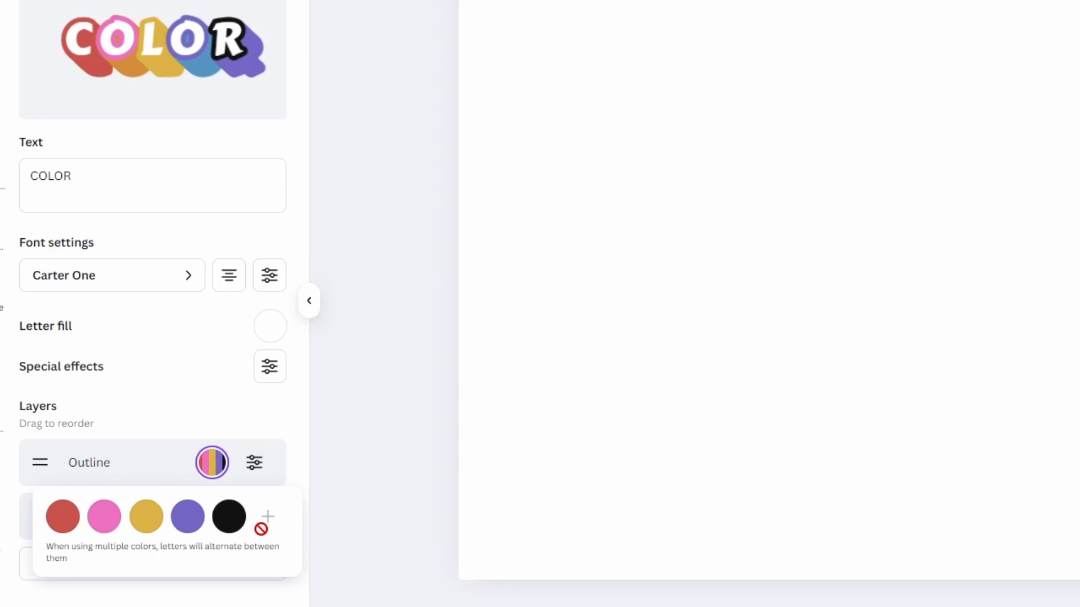
pyautogui.click(212, 342)
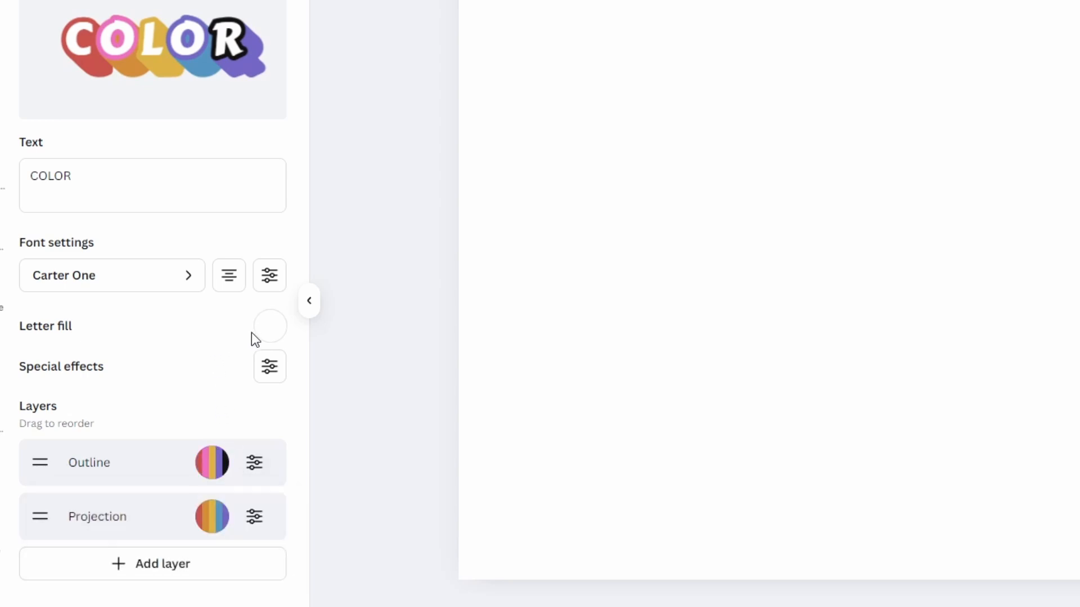
# - Set the letter fill to alternate between white and purple by adding a purple colour
pyautogui.click(268, 330)
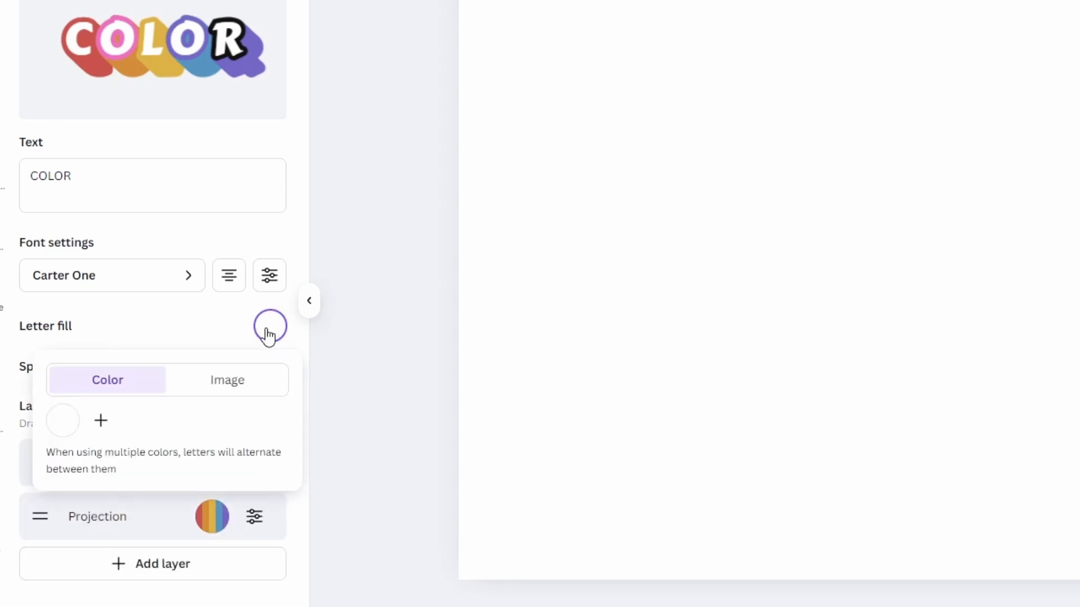
pyautogui.click(101, 422)
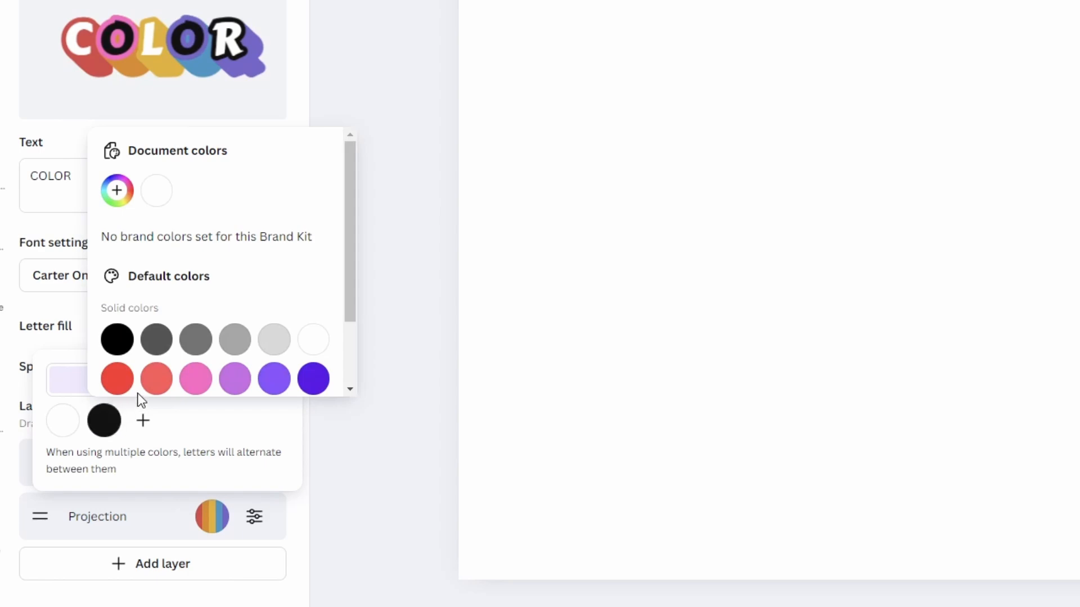
pyautogui.click(156, 379)
pyautogui.click(313, 380)
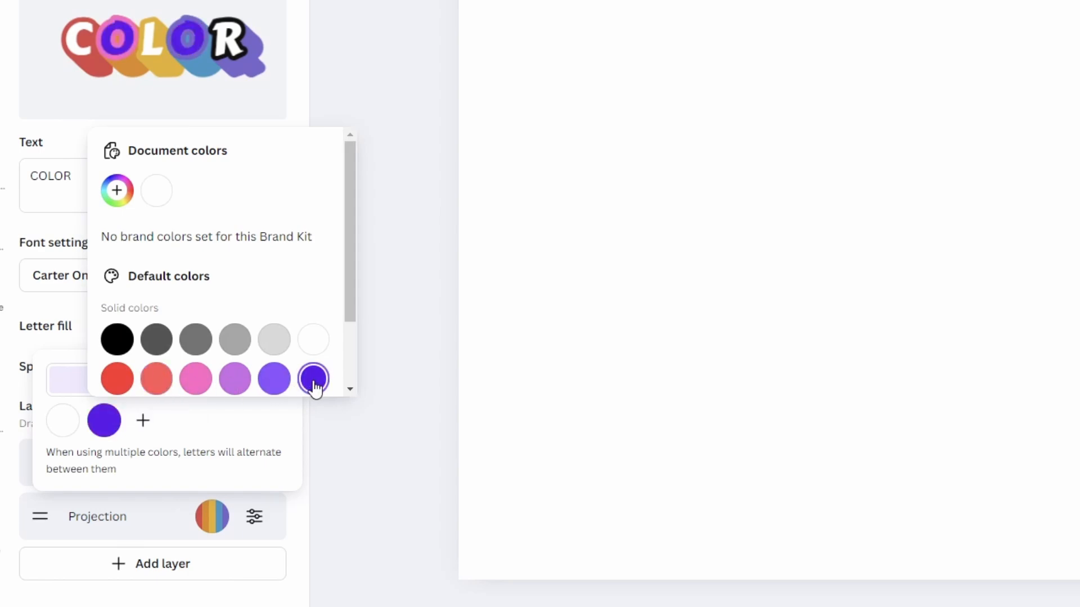
pyautogui.click(247, 426)
pyautogui.click(226, 388)
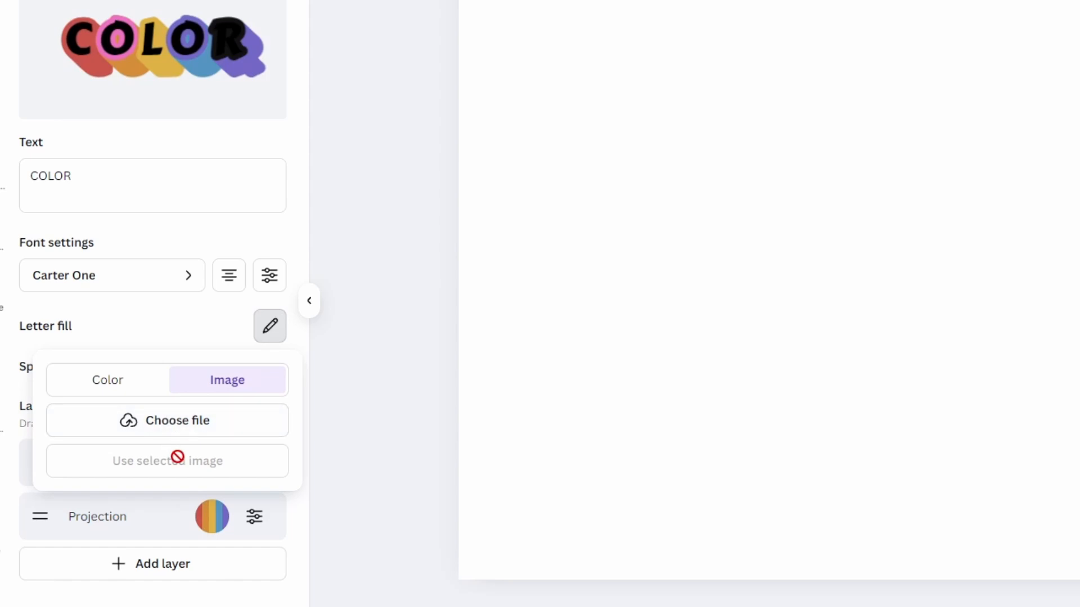
pyautogui.click(130, 387)
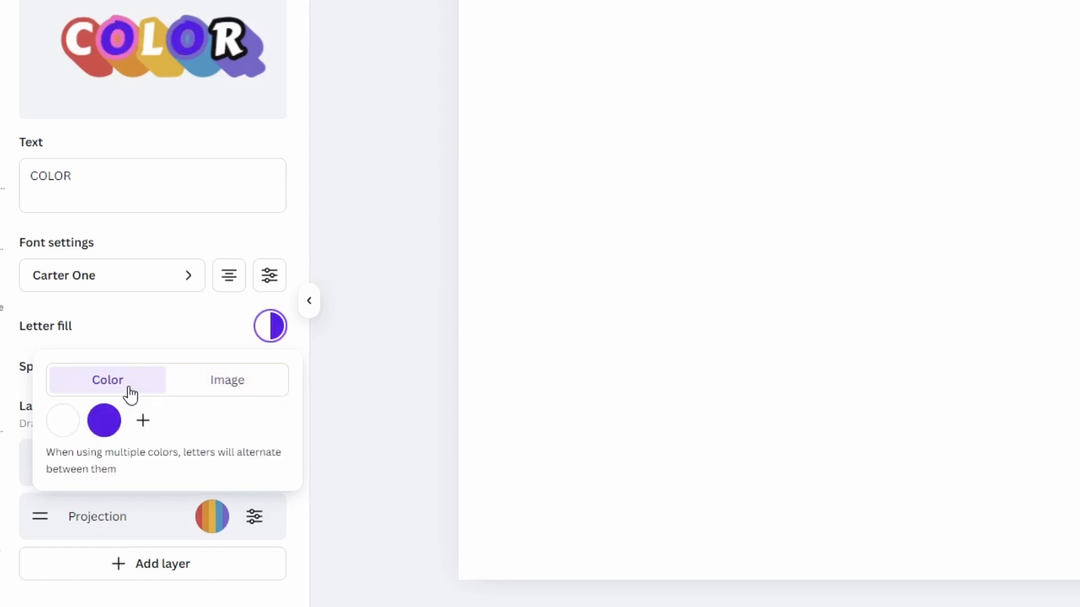
pyautogui.click(191, 330)
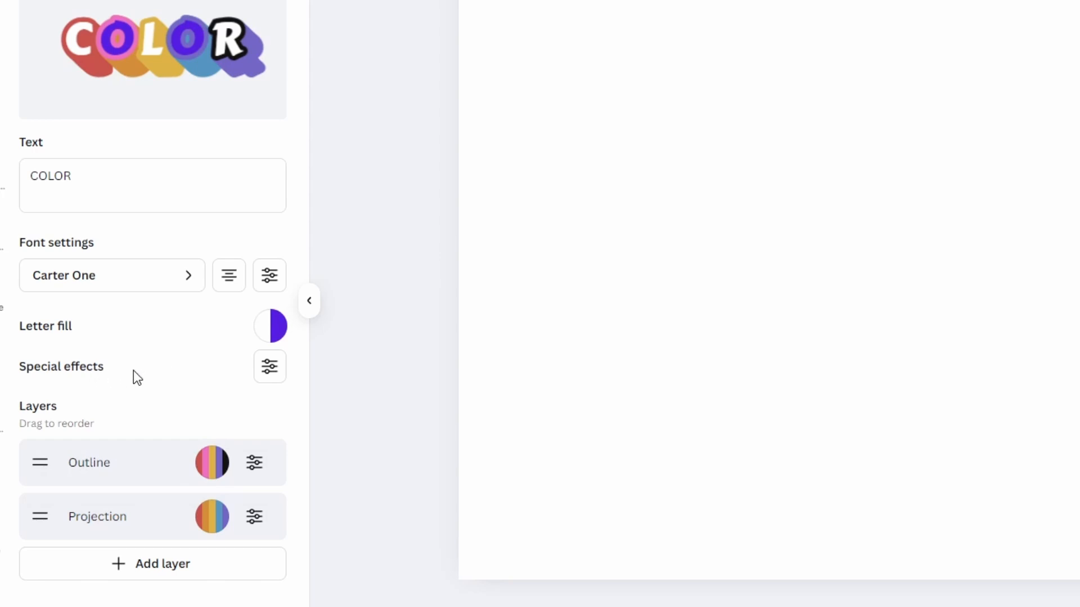
# - Adjust the special effects by tilting the letters slightly and increasing the letter separation
pyautogui.click(269, 376)
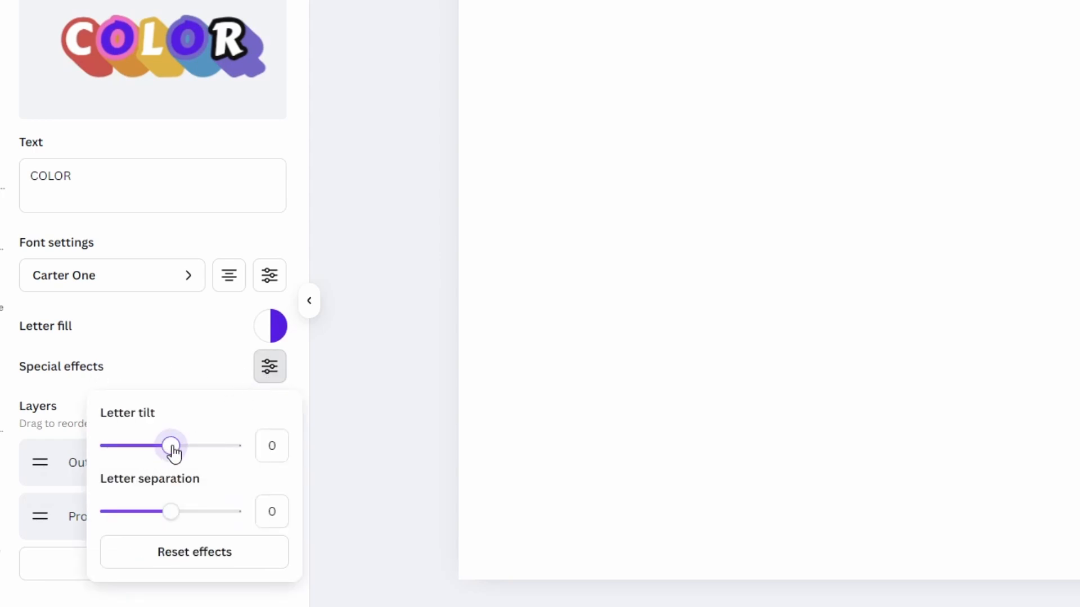
pyautogui.moveTo(173, 452)
pyautogui.mouseDown()
pyautogui.moveTo(197, 455)
pyautogui.moveTo(162, 446)
pyautogui.mouseUp()
pyautogui.moveTo(171, 512); pyautogui.dragTo(198, 513)
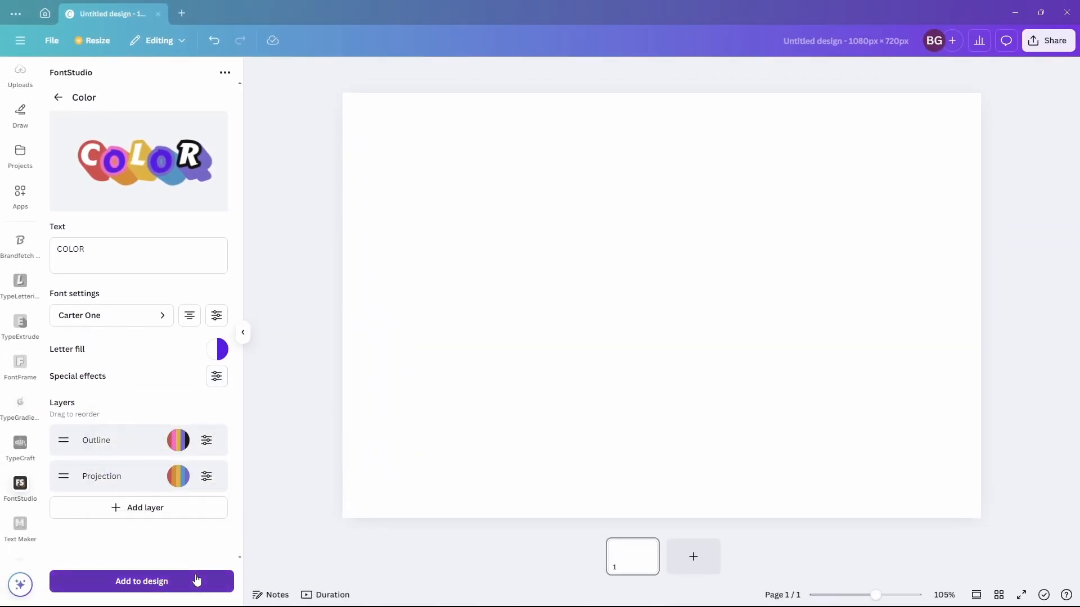
# - Add the COLOR text effect to the design and enlarge it on the canvas
pyautogui.click(196, 580)
pyautogui.moveTo(793, 378); pyautogui.dragTo(913, 444)
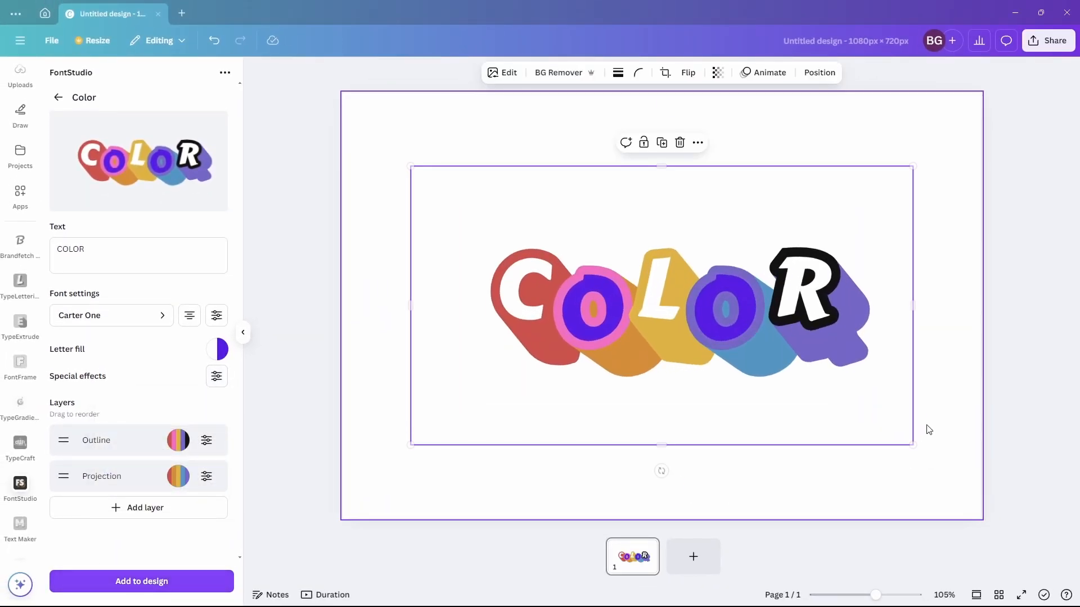
pyautogui.click(929, 430)
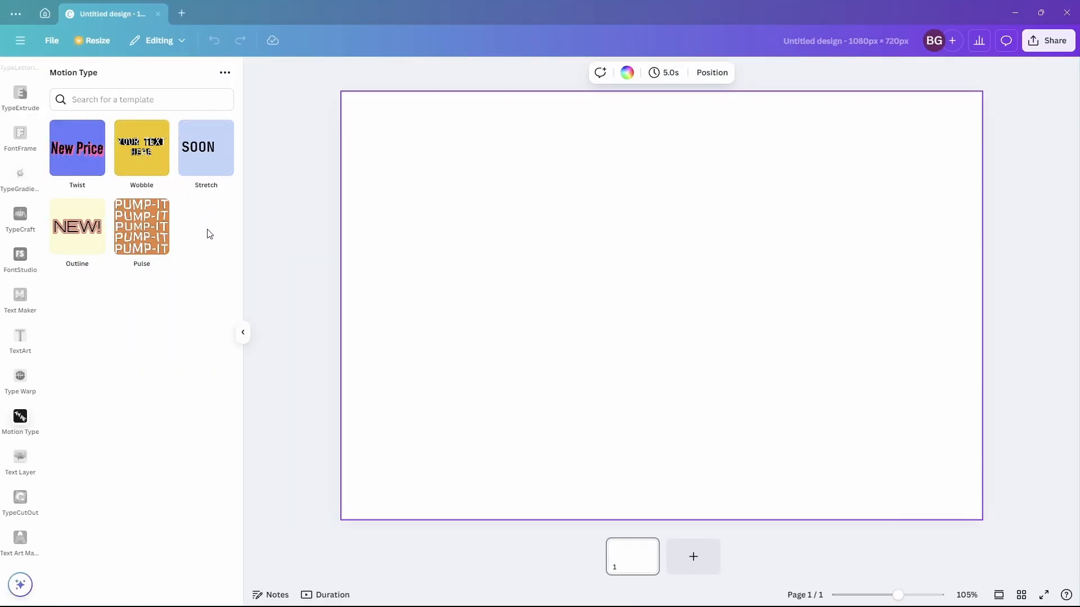
# - Open the Twist motion type template and set its text colour to green
pyautogui.click(87, 163)
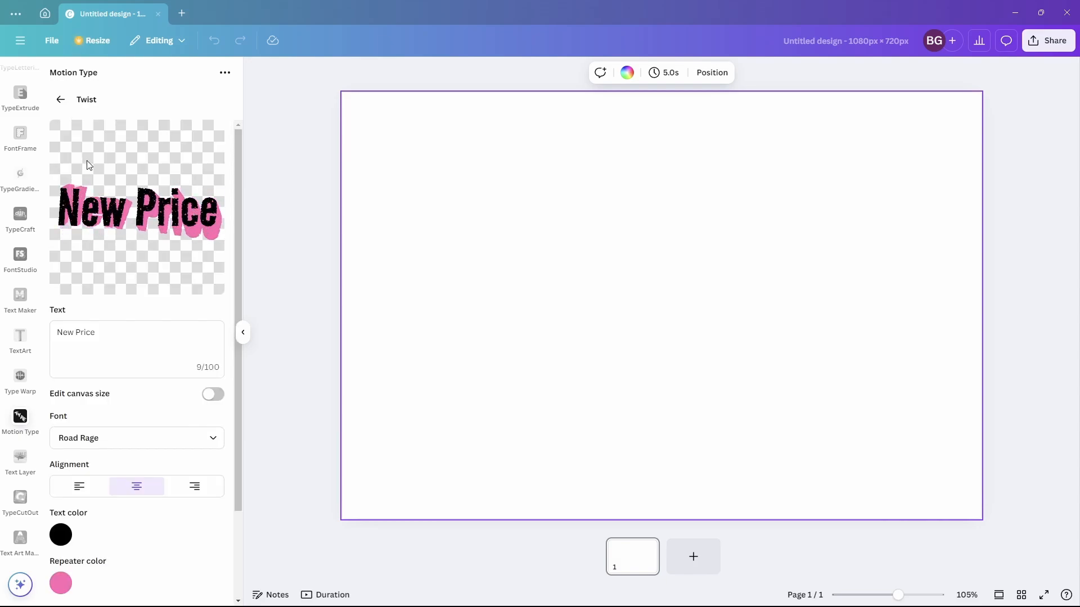
pyautogui.scroll(-1, 153, 264)
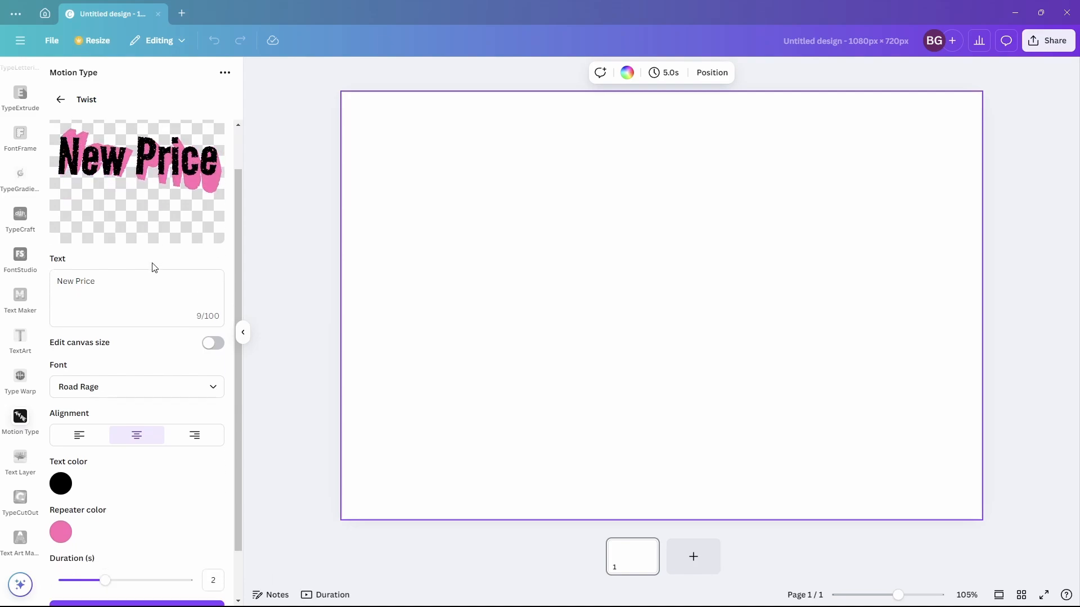
pyautogui.click(61, 479)
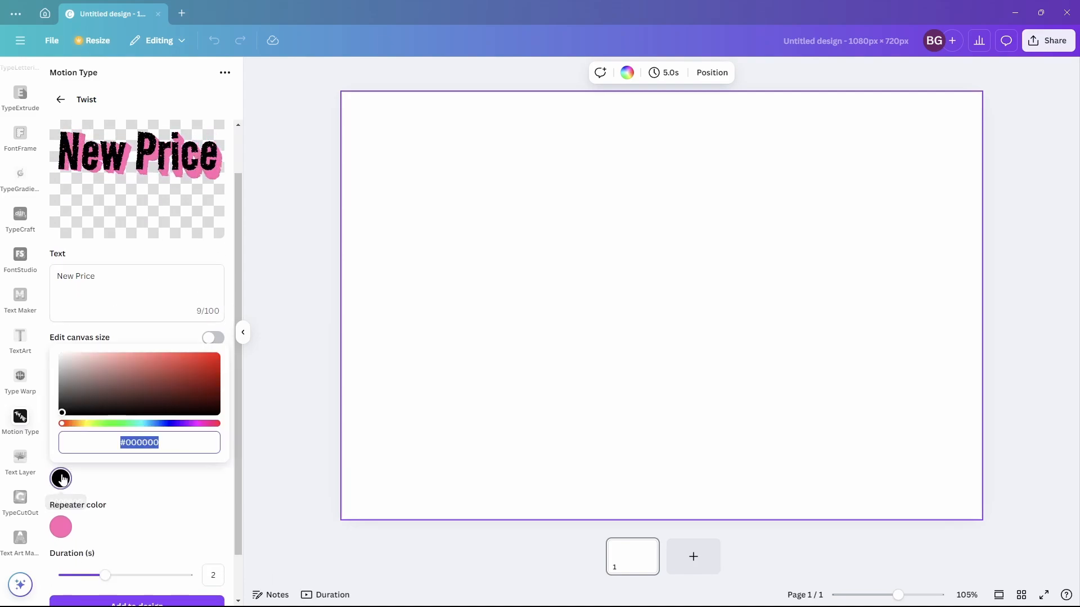
pyautogui.click(133, 424)
pyautogui.moveTo(175, 371); pyautogui.dragTo(185, 362)
pyautogui.click(178, 338)
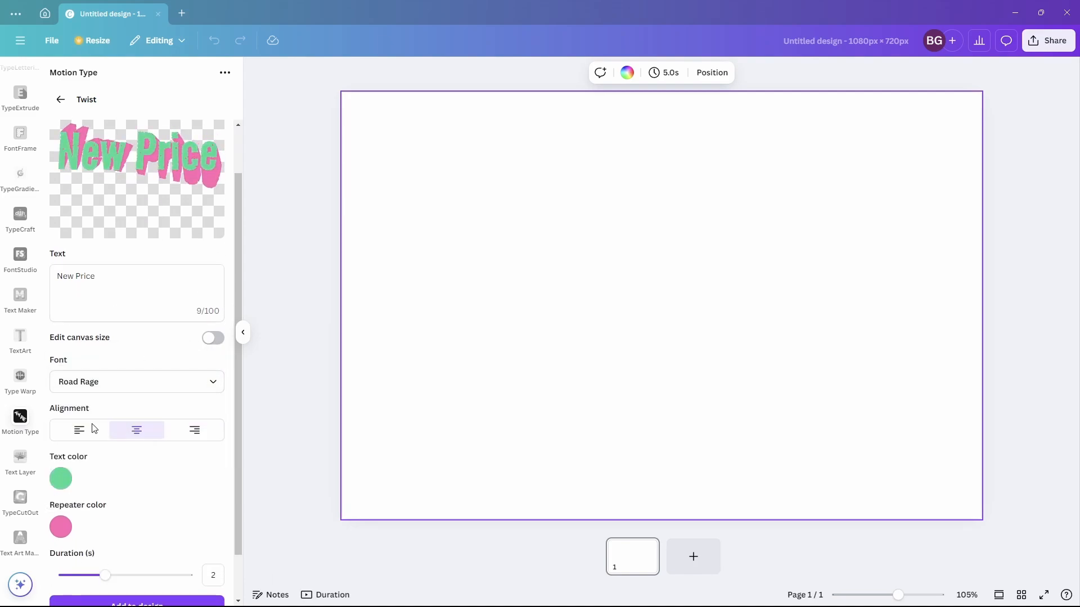
# - Set the repeater colour to purple #DC66FF
pyautogui.click(61, 527)
pyautogui.click(185, 472)
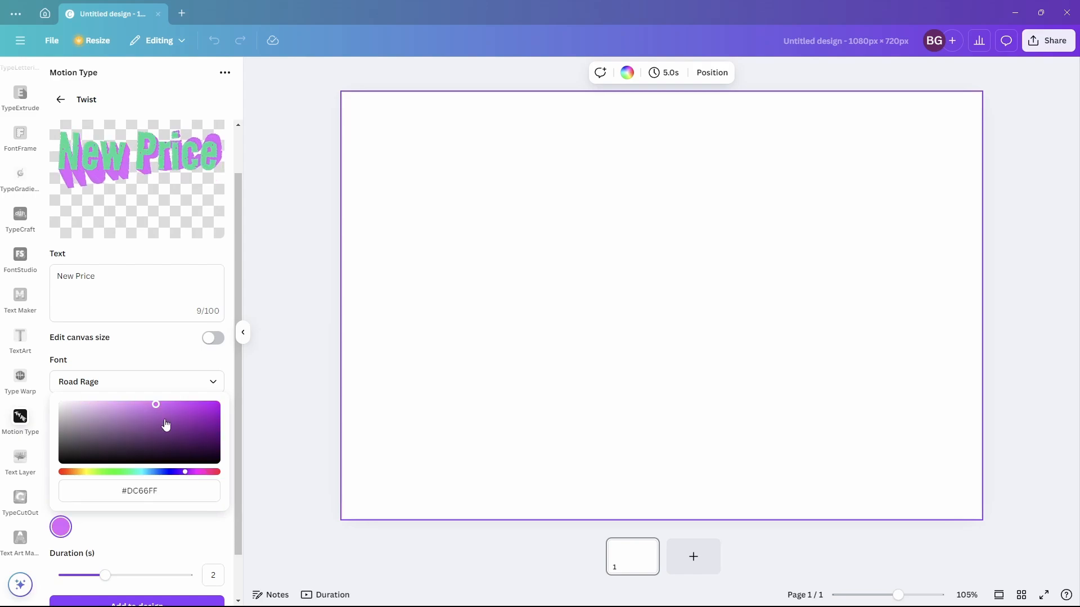
pyautogui.click(151, 361)
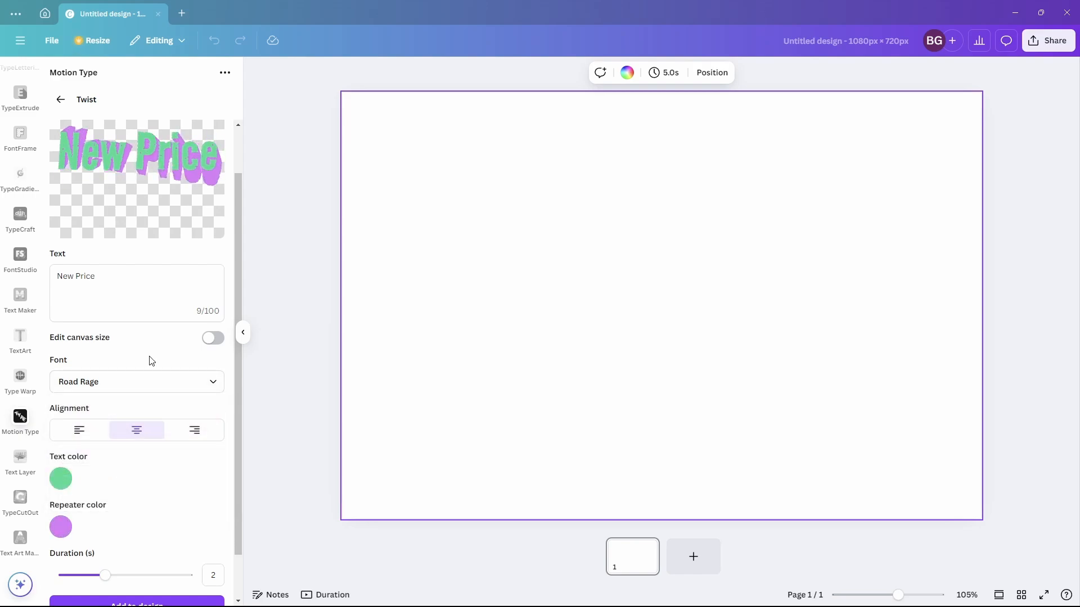
# - Set the animation duration to 3.5 seconds and add the Twist text to the design
pyautogui.moveTo(104, 577); pyautogui.dragTo(148, 575)
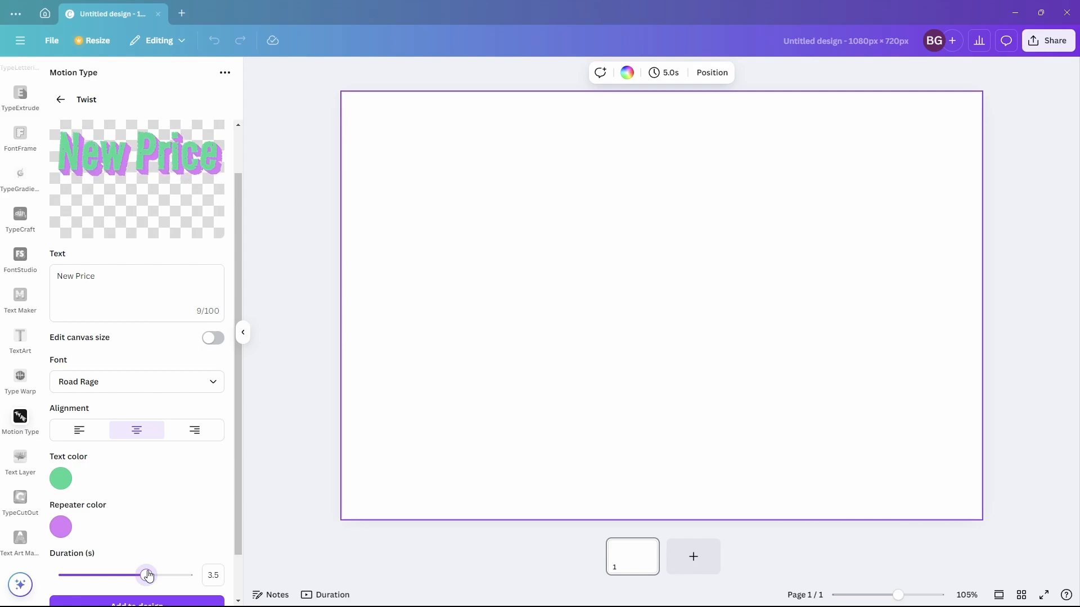
pyautogui.scroll(-2, 161, 545)
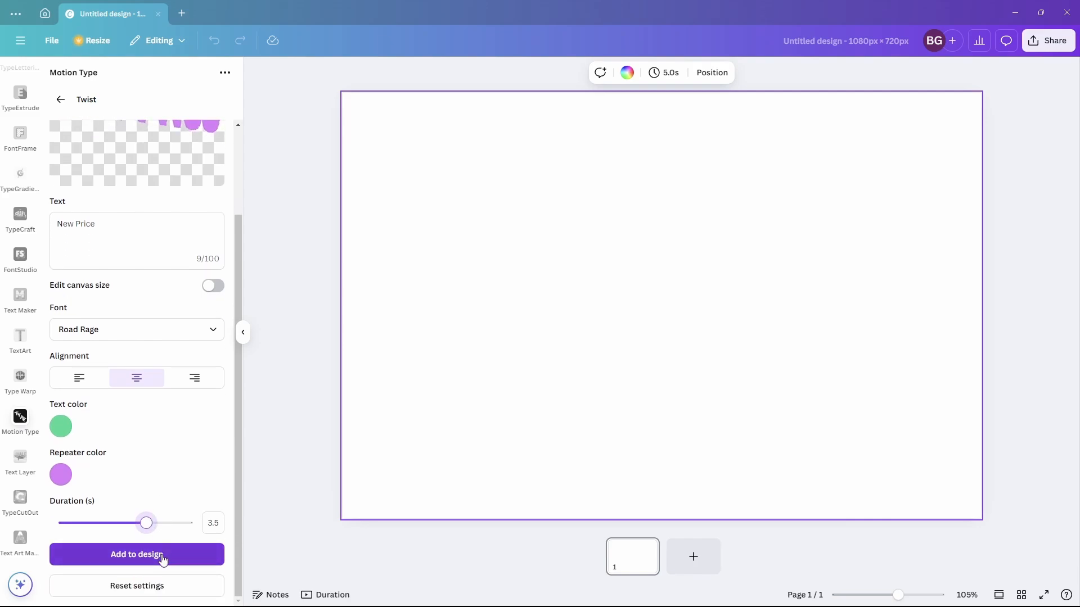
pyautogui.click(162, 559)
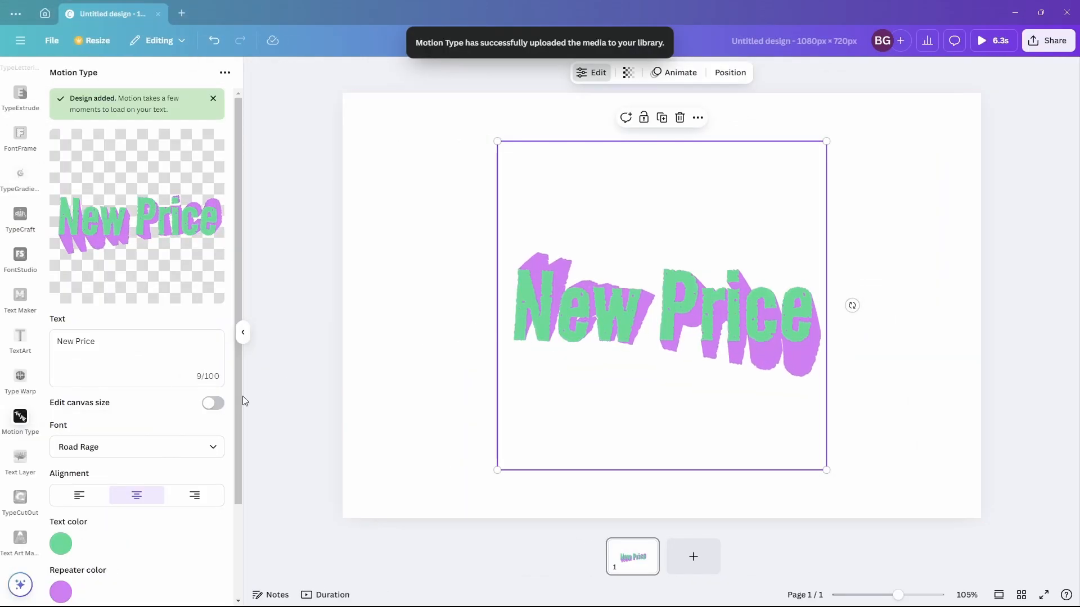
# - Change the Twist text font to Righteous and update the design
pyautogui.scroll(-2, 209, 410)
pyautogui.click(218, 337)
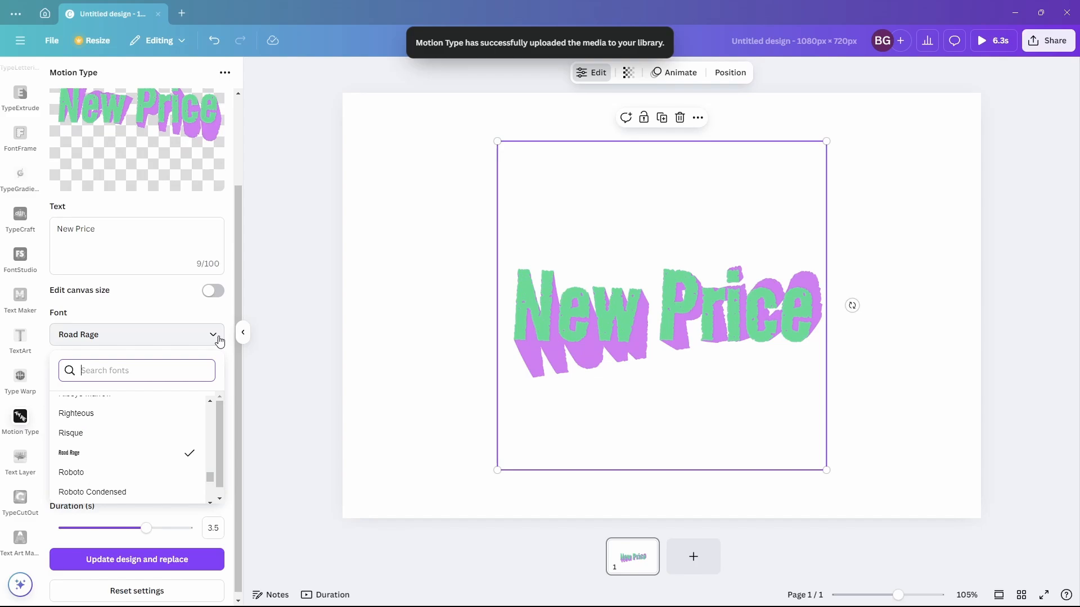
pyautogui.click(98, 414)
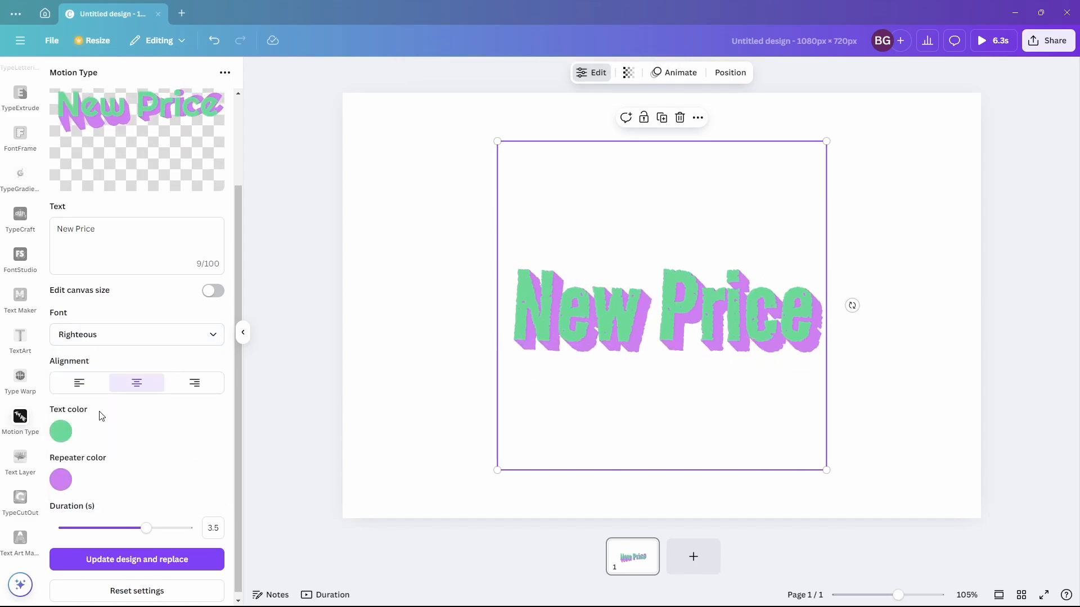
pyautogui.click(172, 555)
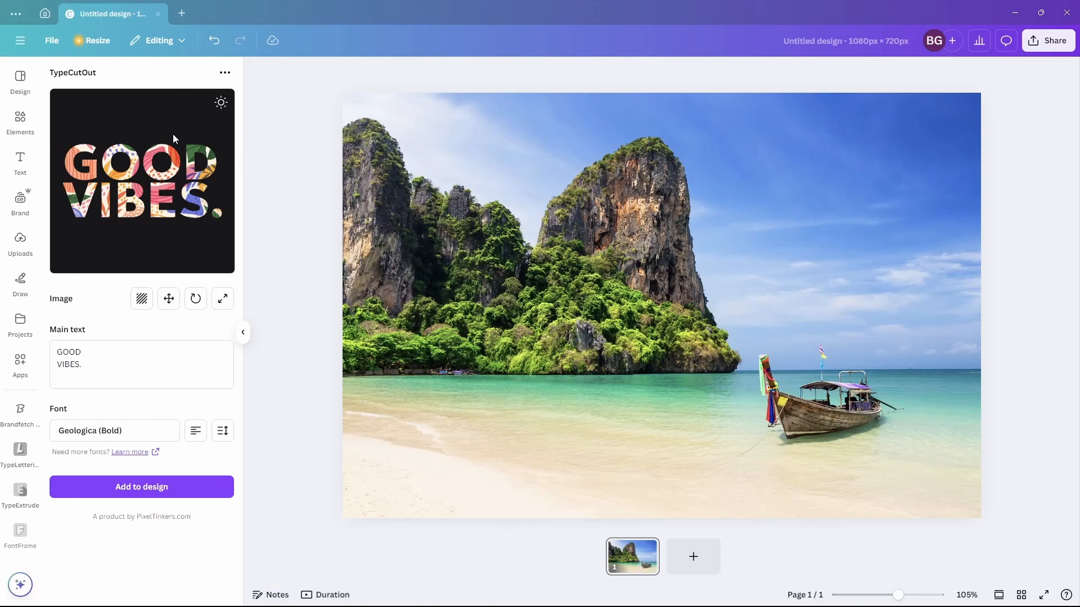
# - In TypeCutOut, use the beach photo on the canvas as the cut-out text image
pyautogui.click(220, 103)
pyautogui.click(220, 103)
pyautogui.click(143, 301)
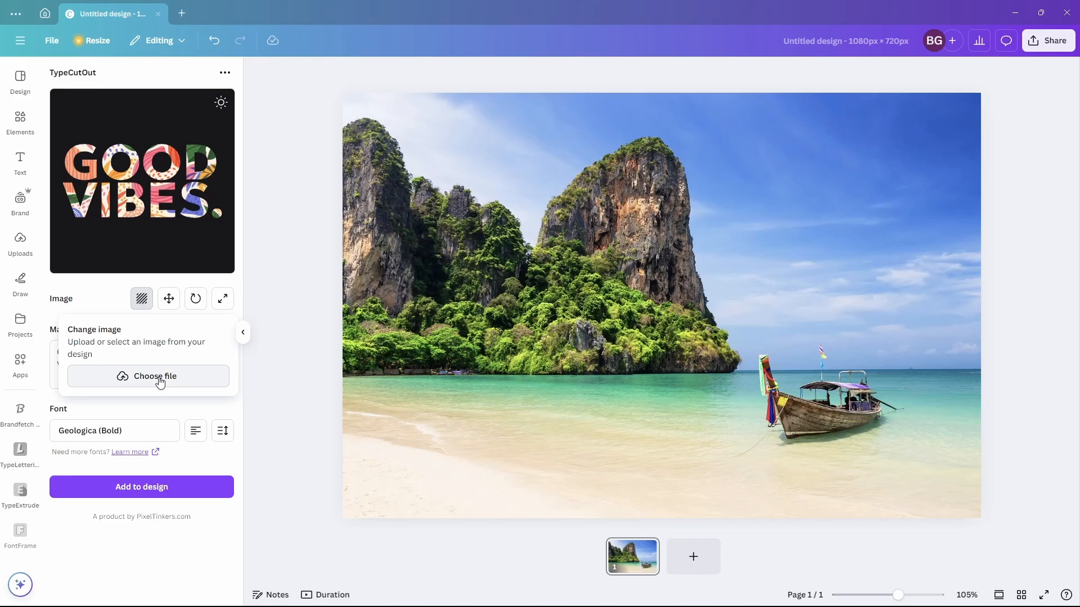
pyautogui.click(428, 338)
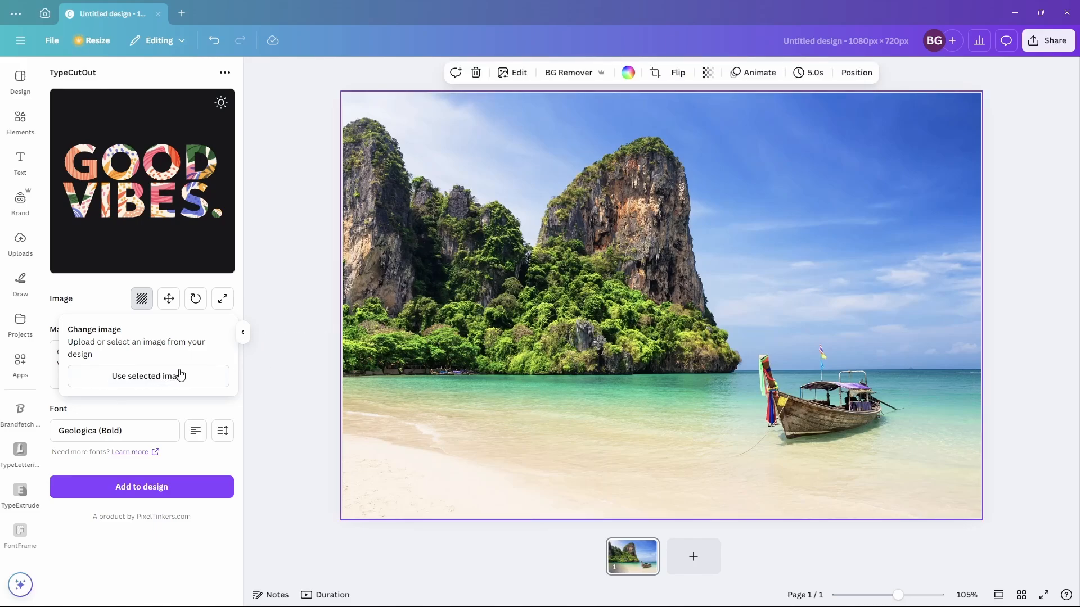
pyautogui.click(178, 376)
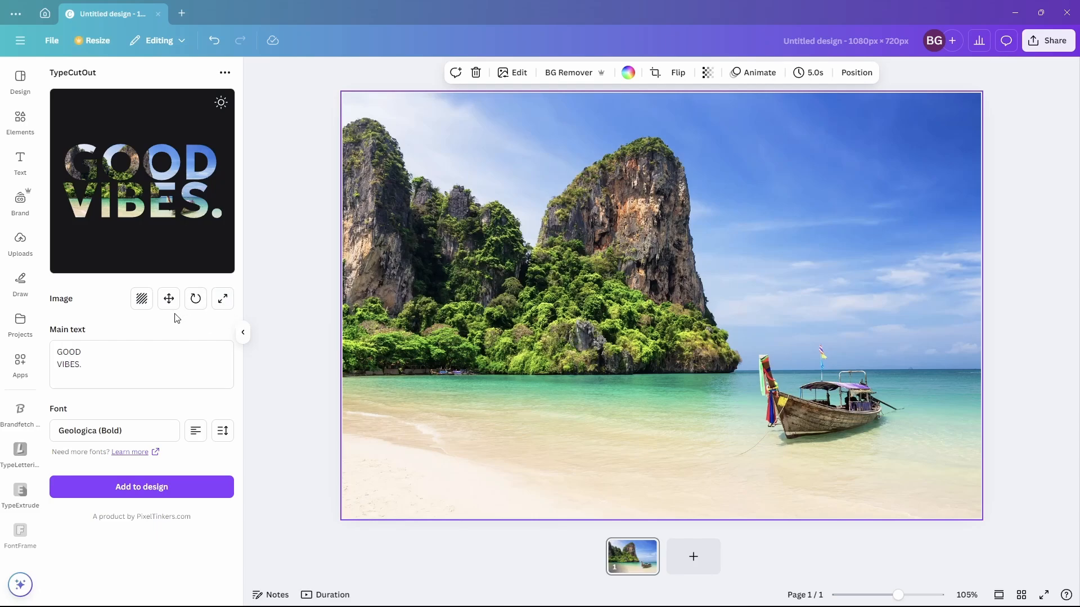
# - Reposition and rescale the photo inside the cut-out letters
pyautogui.click(168, 299)
pyautogui.moveTo(157, 212)
pyautogui.mouseDown()
pyautogui.moveTo(184, 214)
pyautogui.moveTo(162, 212)
pyautogui.mouseUp()
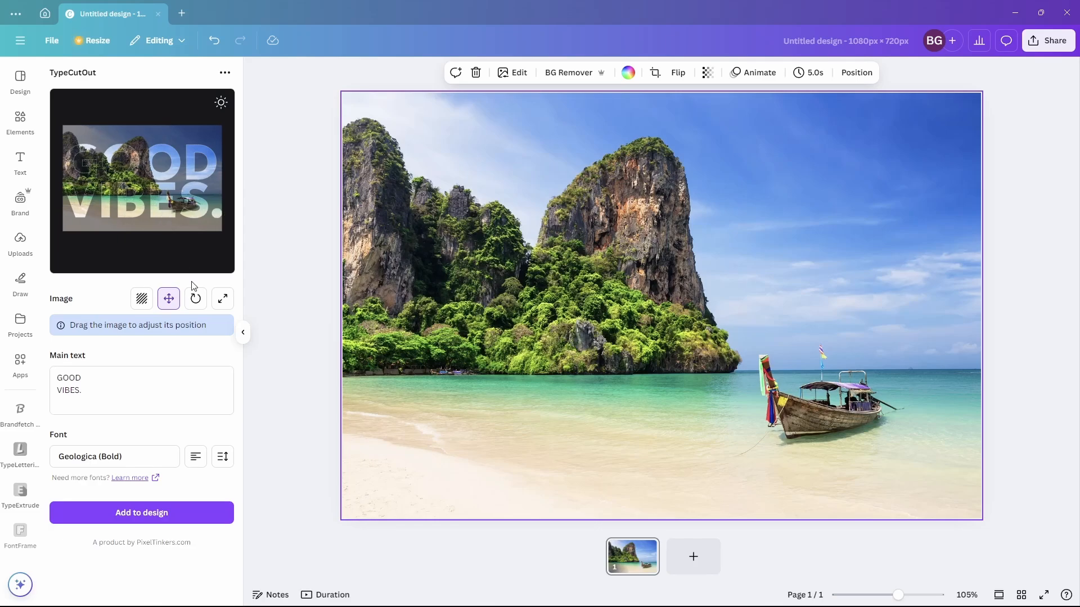
pyautogui.click(195, 300)
pyautogui.moveTo(154, 351); pyautogui.dragTo(156, 353)
pyautogui.click(221, 303)
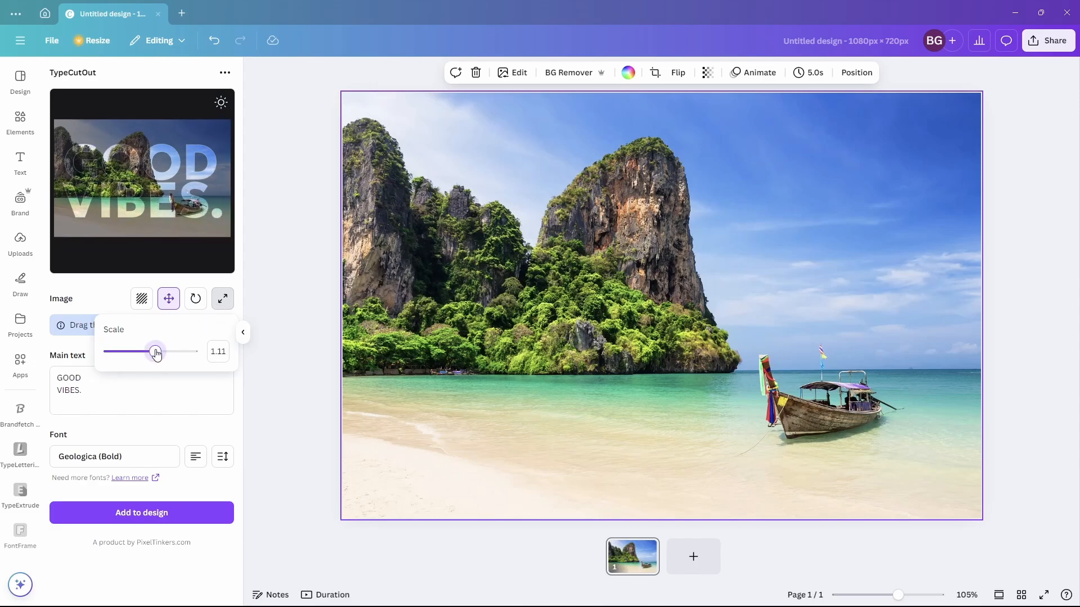
# - Replace the main text with VISIT on the first line and THAILAND on the second
pyautogui.click(92, 391)
pyautogui.moveTo(92, 390); pyautogui.dragTo(48, 373)
pyautogui.write('VISIT')
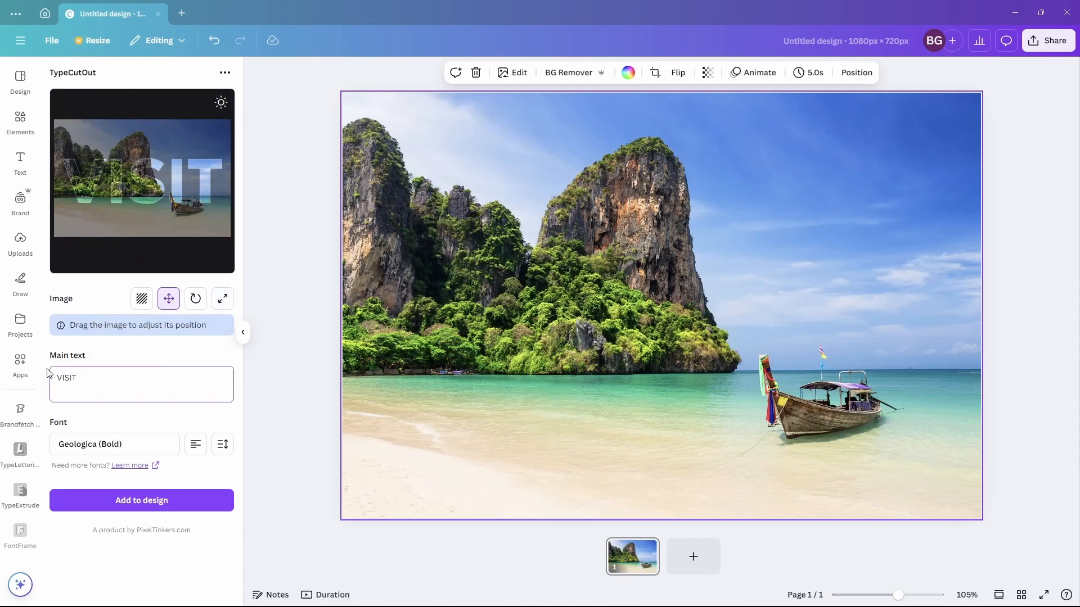
pyautogui.press('Return')
pyautogui.write('THAILAND')
# - Add the VISIT THAILAND cut-out text to the design and enlarge it across the photo
pyautogui.click(188, 514)
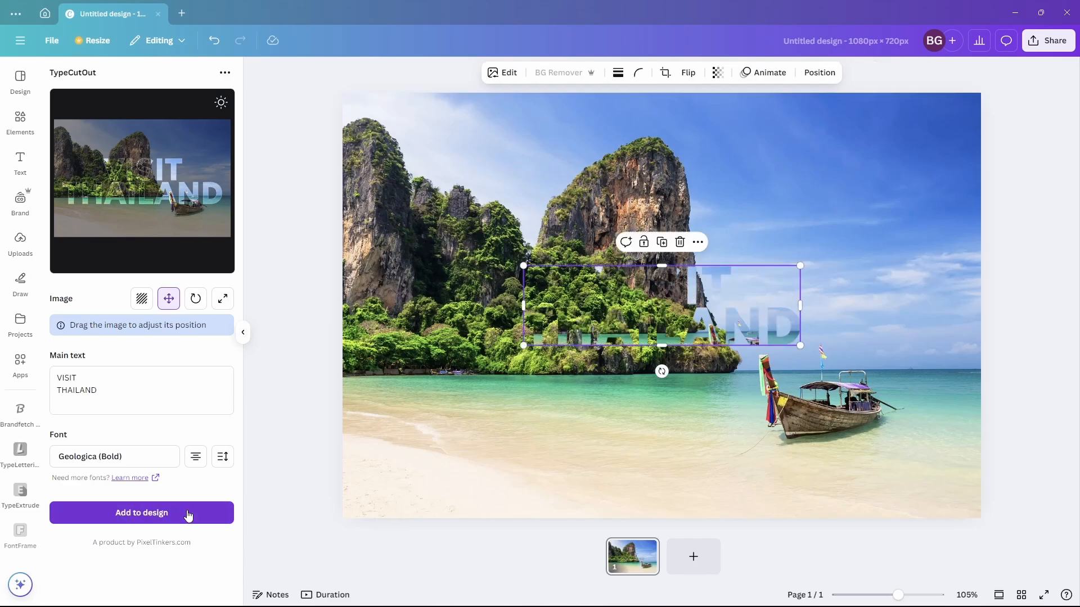
pyautogui.moveTo(800, 346); pyautogui.dragTo(984, 441)
# - Apply a Shadows effect to the cut-out text image
pyautogui.click(502, 73)
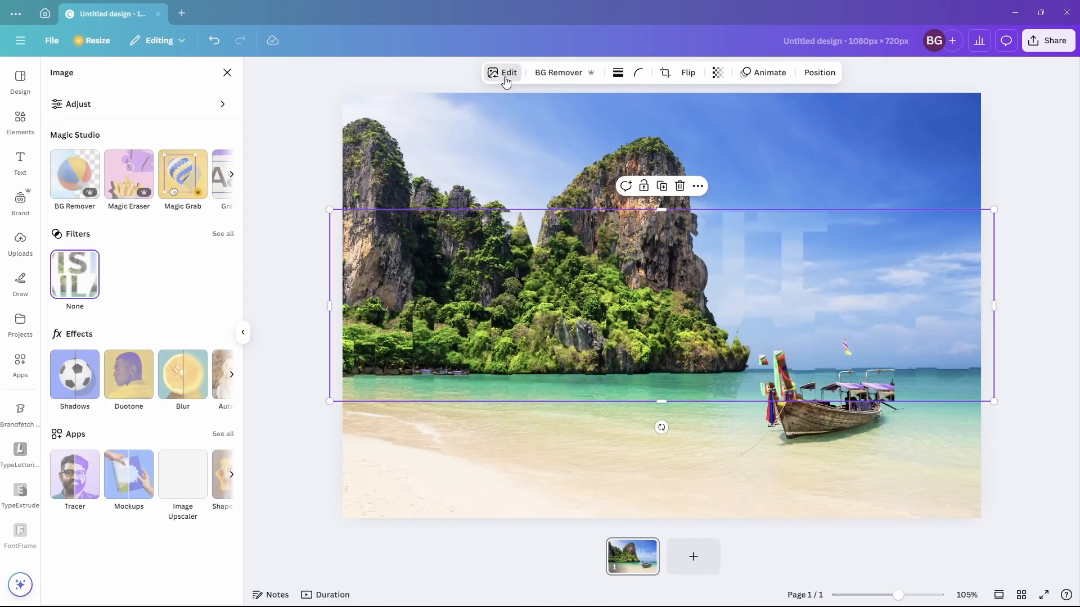
pyautogui.click(73, 386)
pyautogui.click(211, 210)
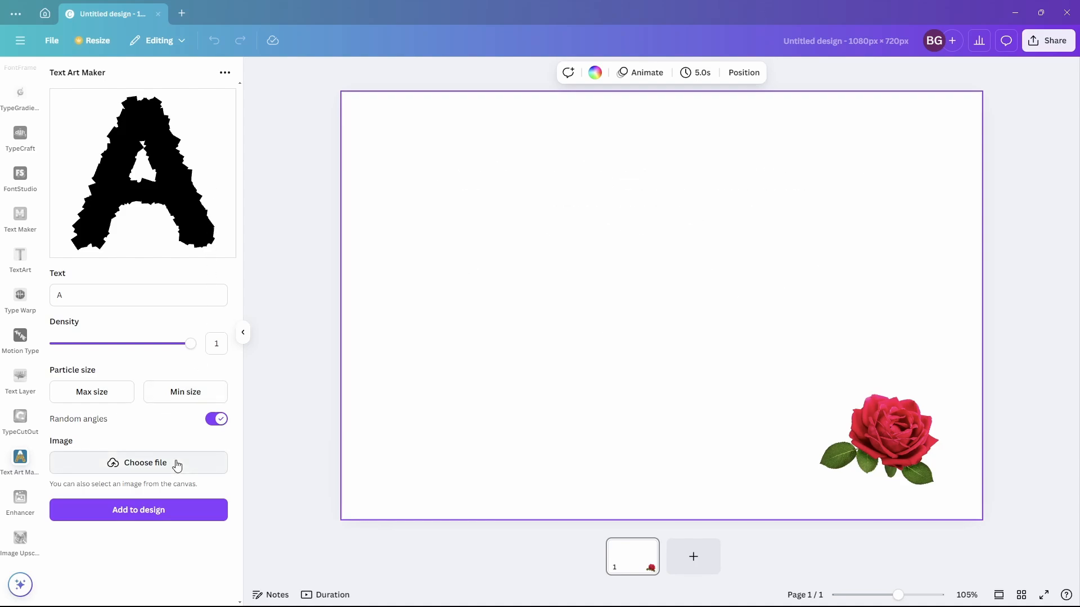
# - In Text Art Maker, use the rose image on the canvas as particles and set density to 0.3
pyautogui.click(881, 433)
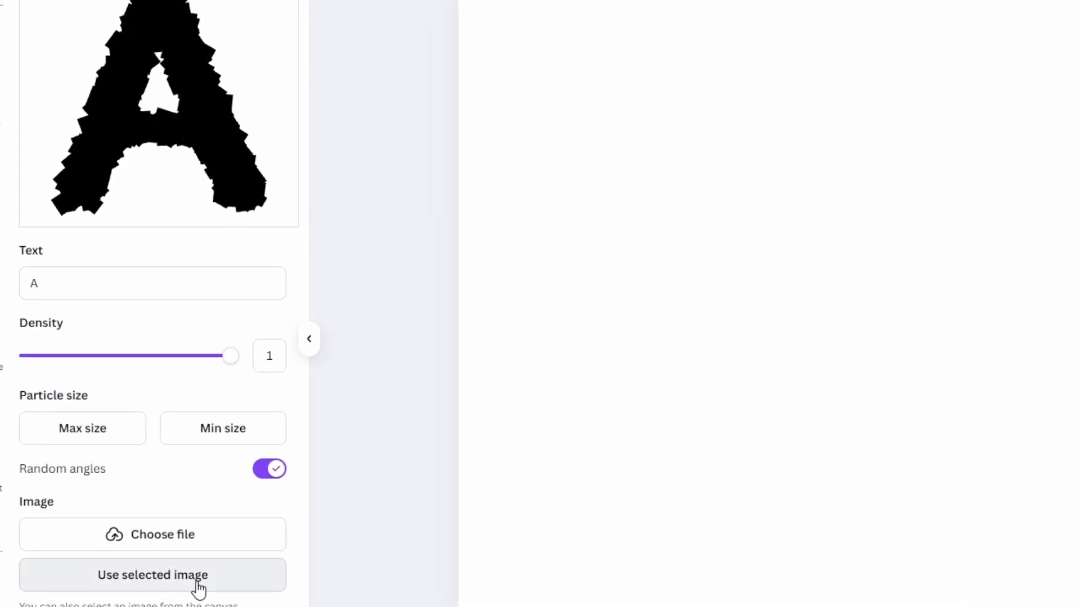
pyautogui.click(179, 526)
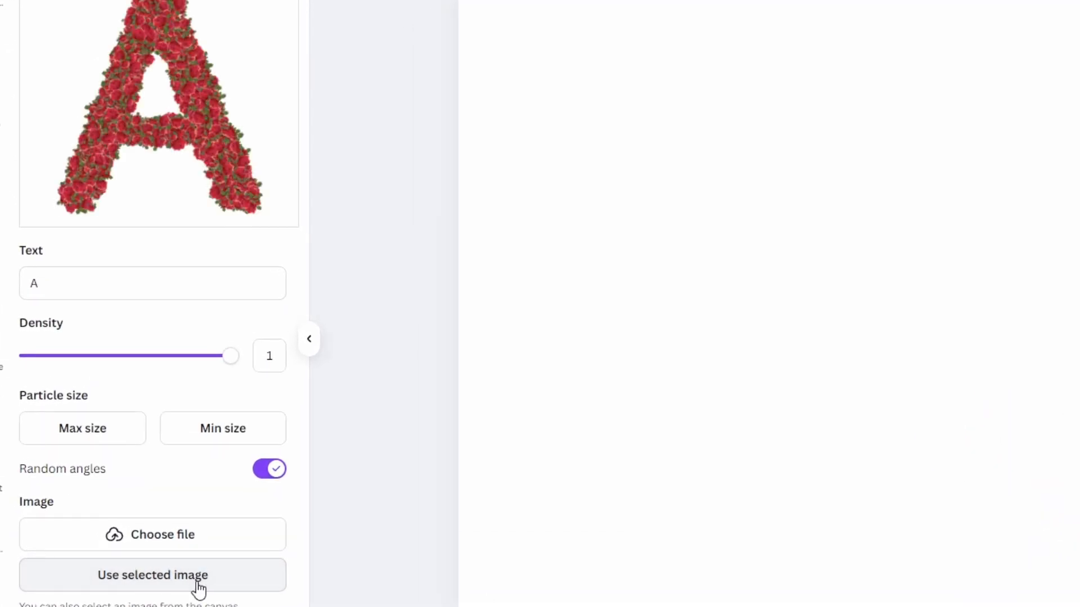
pyautogui.moveTo(231, 355); pyautogui.dragTo(77, 362)
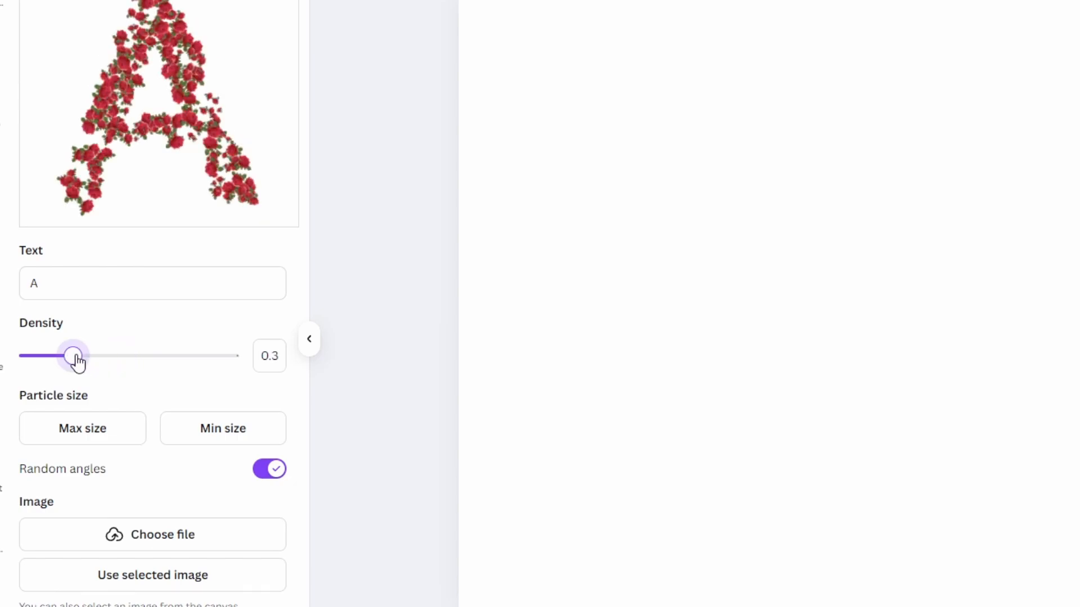
# - In Text Art Maker, adjust the particle maximum size and set the minimum particle size to 0.9
pyautogui.click(91, 436)
pyautogui.moveTo(85, 530); pyautogui.dragTo(131, 532)
pyautogui.click(231, 439)
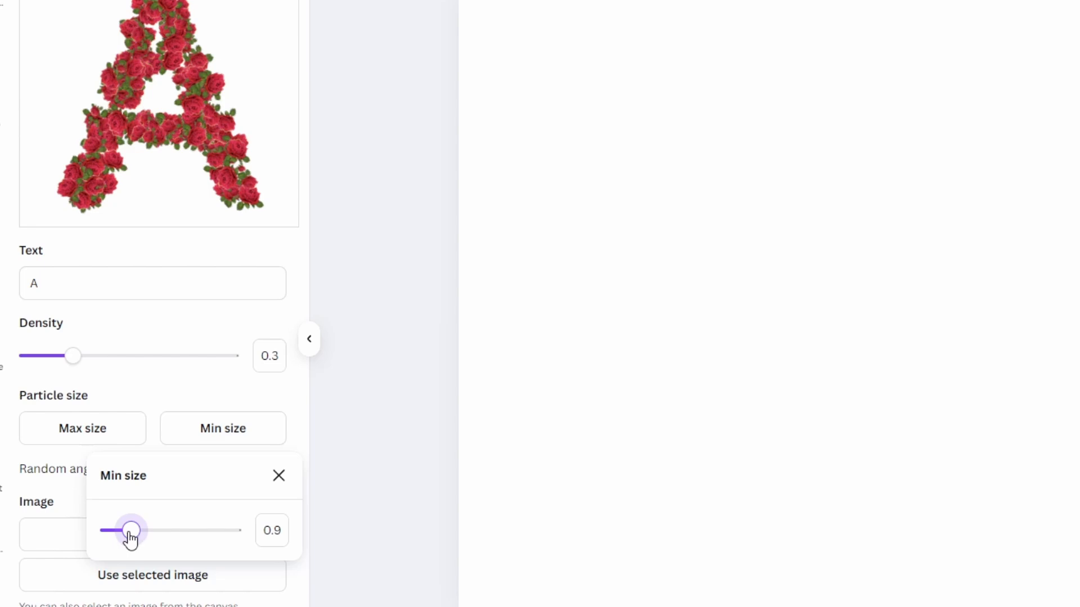
pyautogui.click(77, 505)
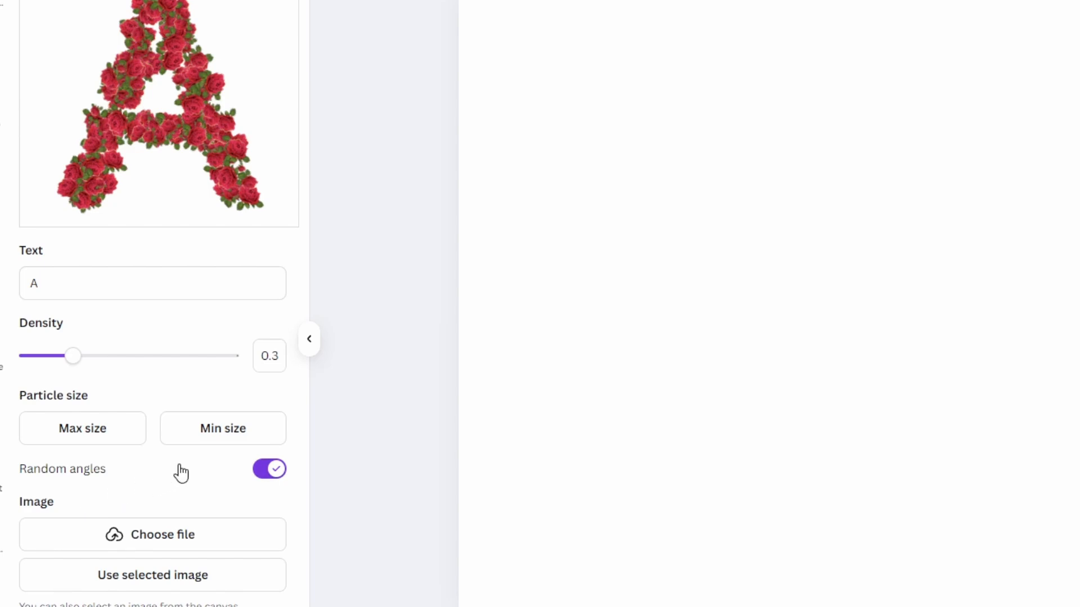
# - Toggle Random angles off and back on for the particle letter
pyautogui.click(273, 470)
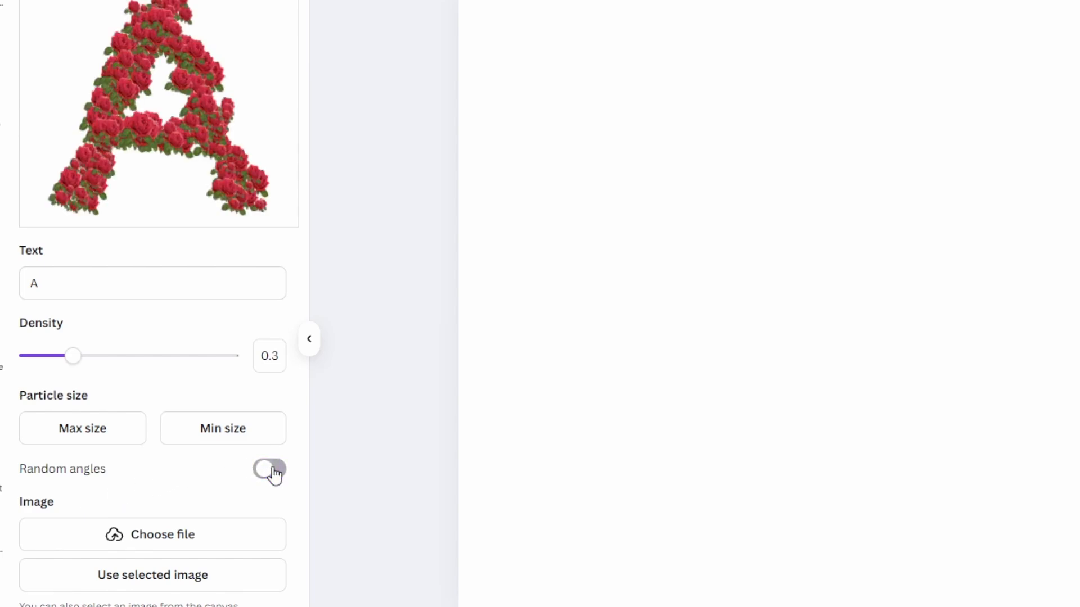
pyautogui.click(272, 471)
pyautogui.click(272, 471)
pyautogui.click(273, 471)
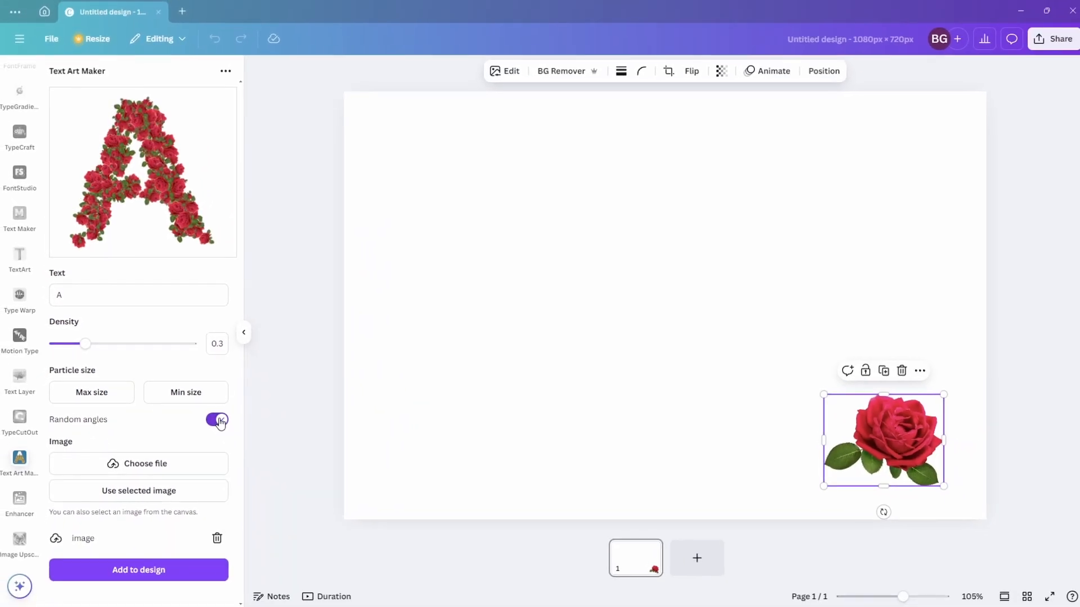
# - Add the rose-particle letter A to the design and reposition it on the canvas
pyautogui.click(171, 579)
pyautogui.moveTo(743, 388); pyautogui.dragTo(831, 448)
pyautogui.click(894, 318)
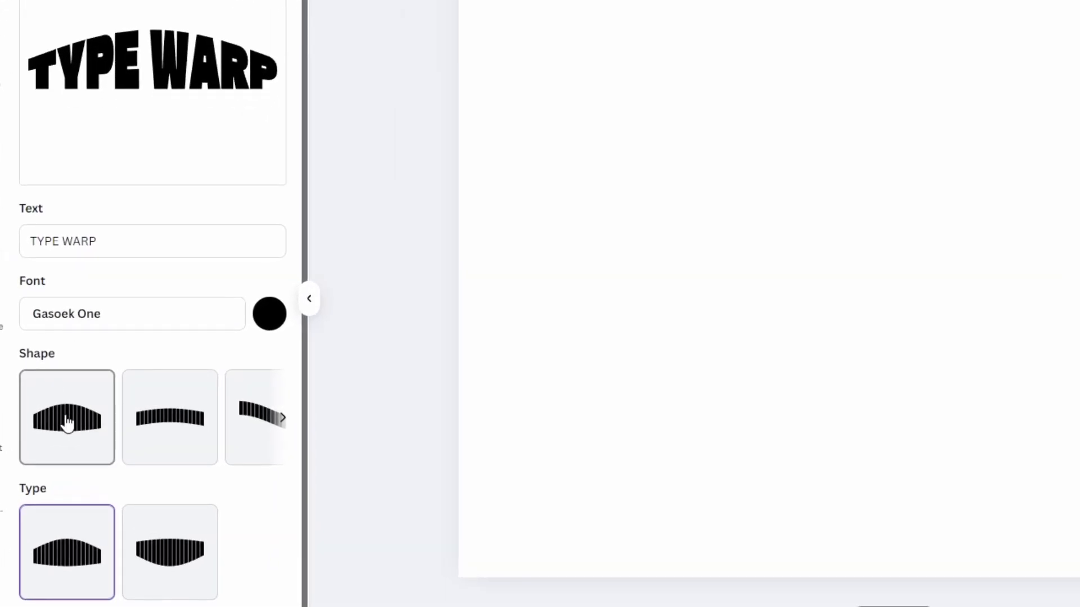
# - In Type Warp, browse the warp shapes and choose the rising-slope shape with the second type option
pyautogui.click(165, 427)
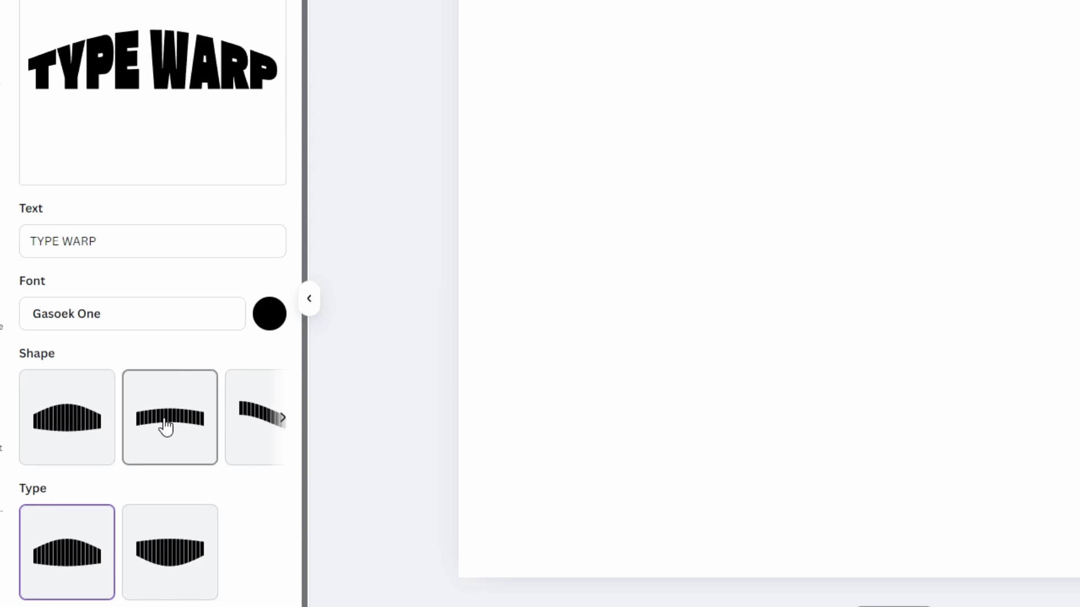
pyautogui.click(248, 424)
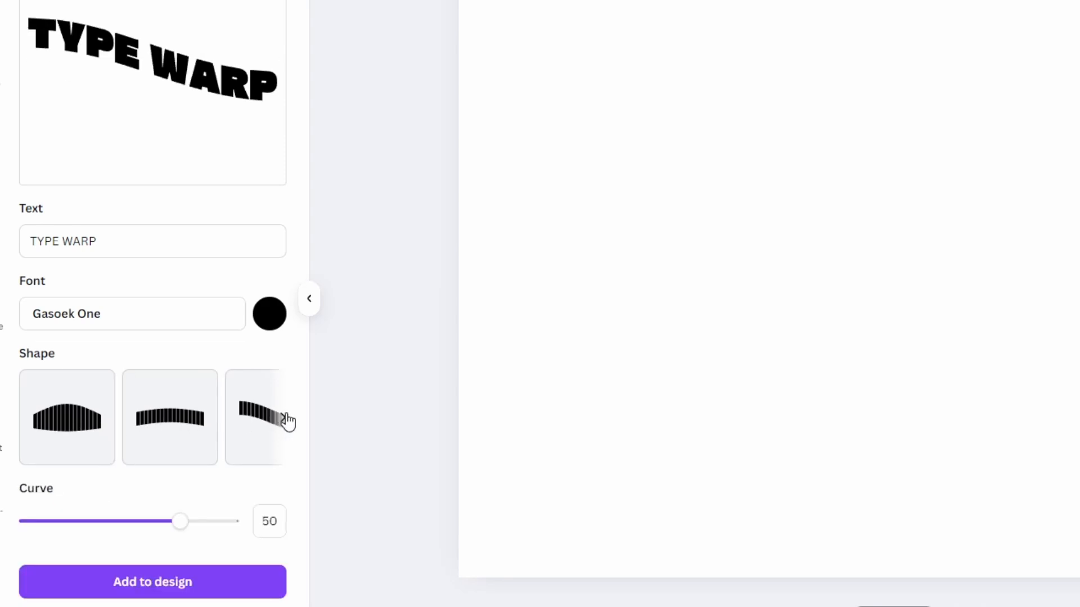
pyautogui.click(284, 419)
pyautogui.click(178, 417)
pyautogui.click(238, 417)
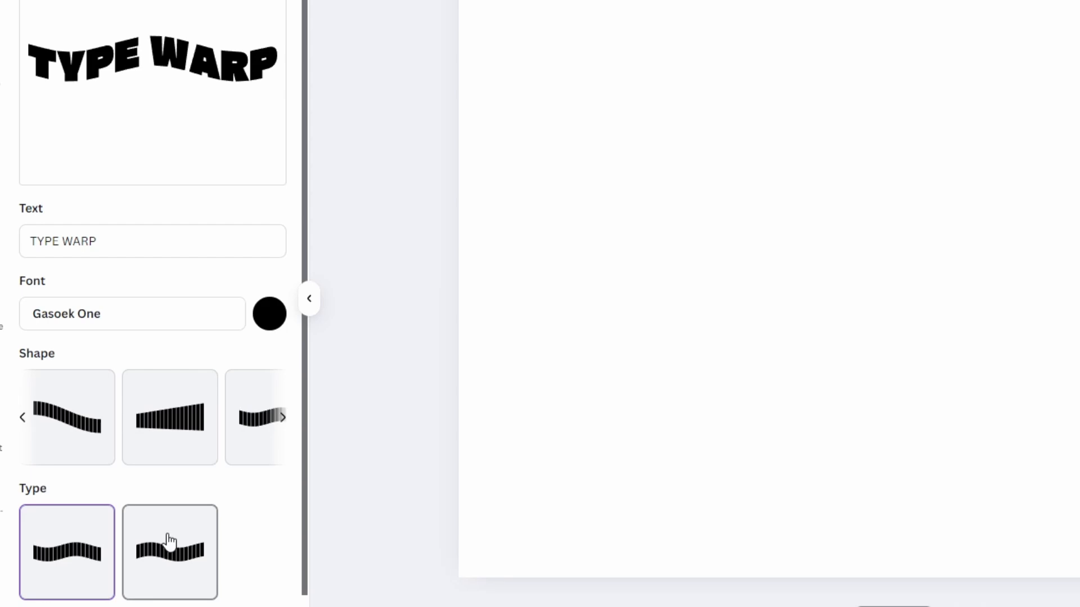
pyautogui.click(170, 542)
pyautogui.click(76, 543)
pyautogui.click(180, 438)
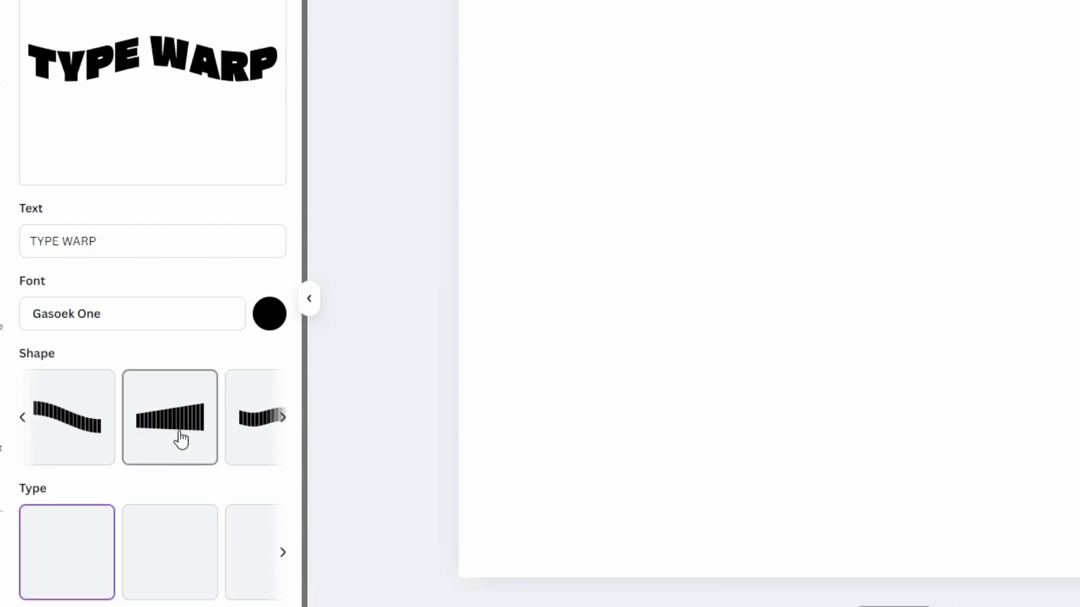
pyautogui.click(172, 544)
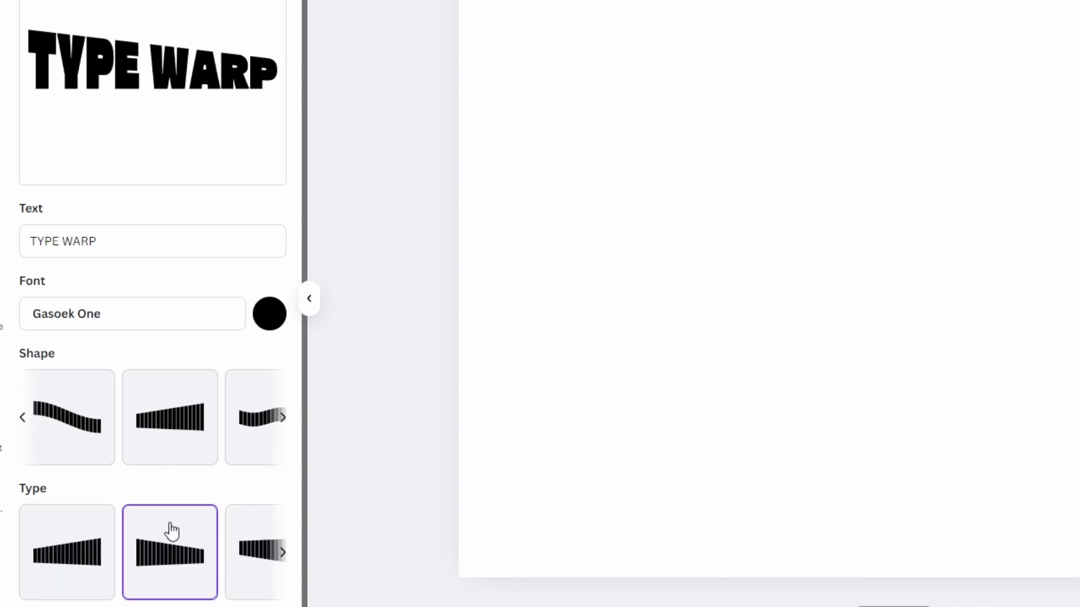
# - Change the Type Warp font to Aboreto and the text color to purple
pyautogui.click(155, 326)
pyautogui.click(139, 331)
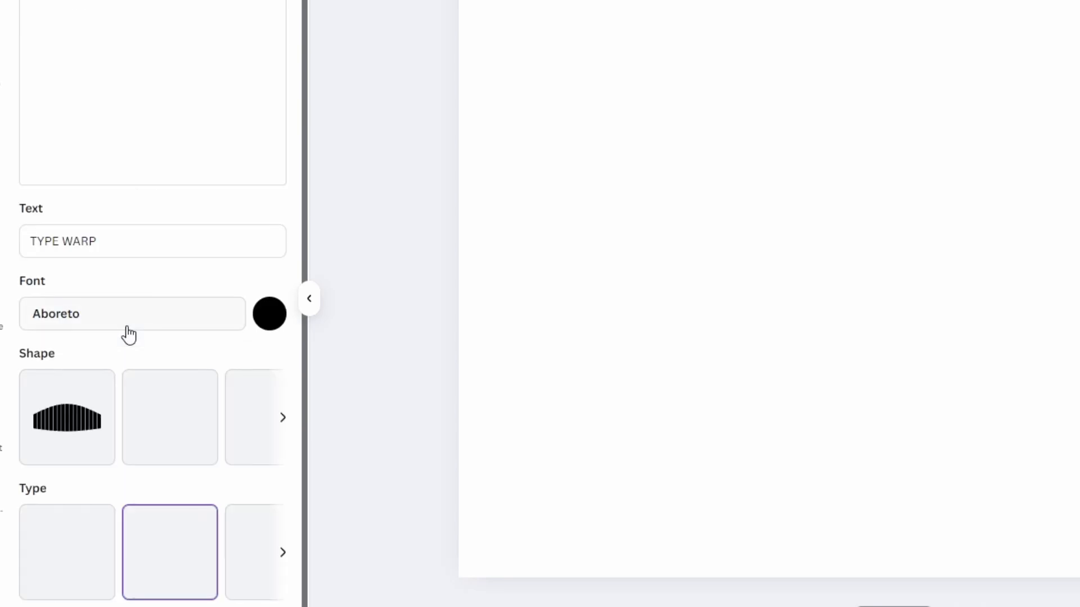
pyautogui.click(267, 314)
pyautogui.click(478, 588)
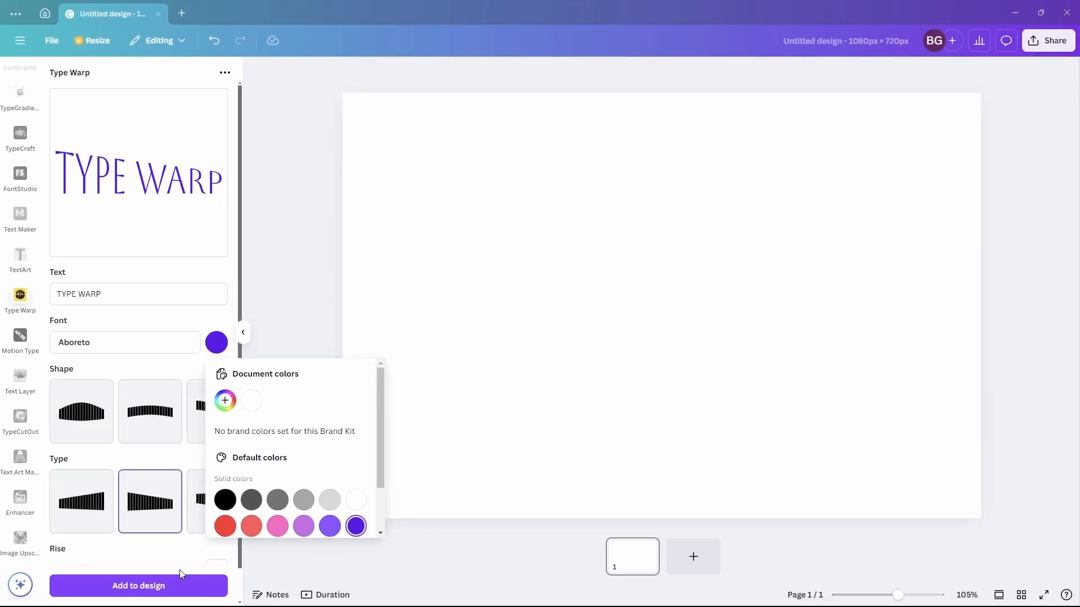
# - Add the warped text with Rise set to 54 to the design and update it to the arched shape
pyautogui.click(180, 569)
pyautogui.scroll(-1, 169, 568)
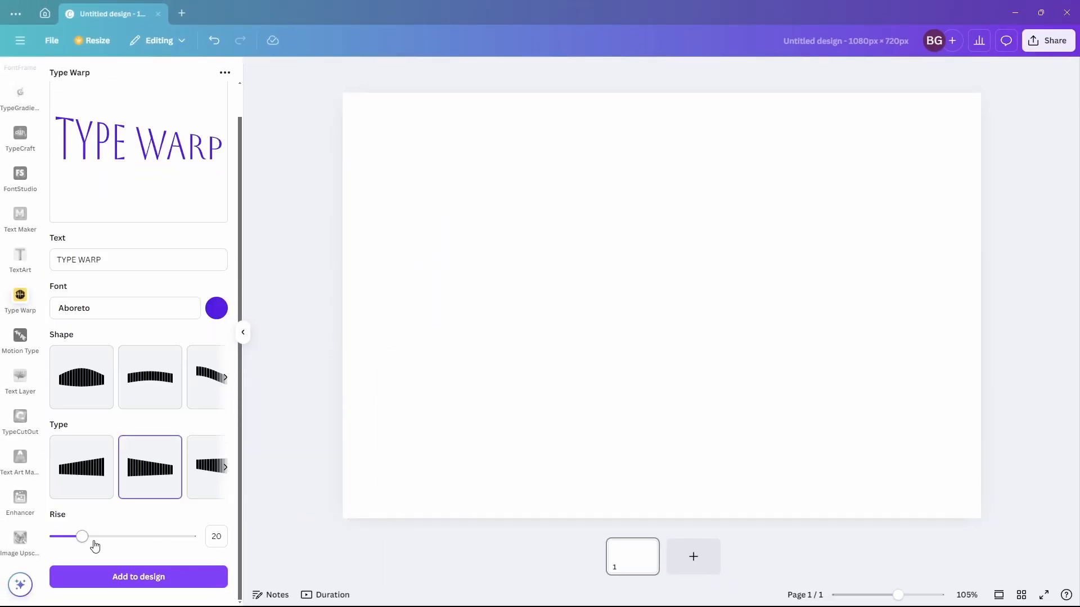
pyautogui.moveTo(87, 539); pyautogui.dragTo(130, 540)
pyautogui.click(138, 577)
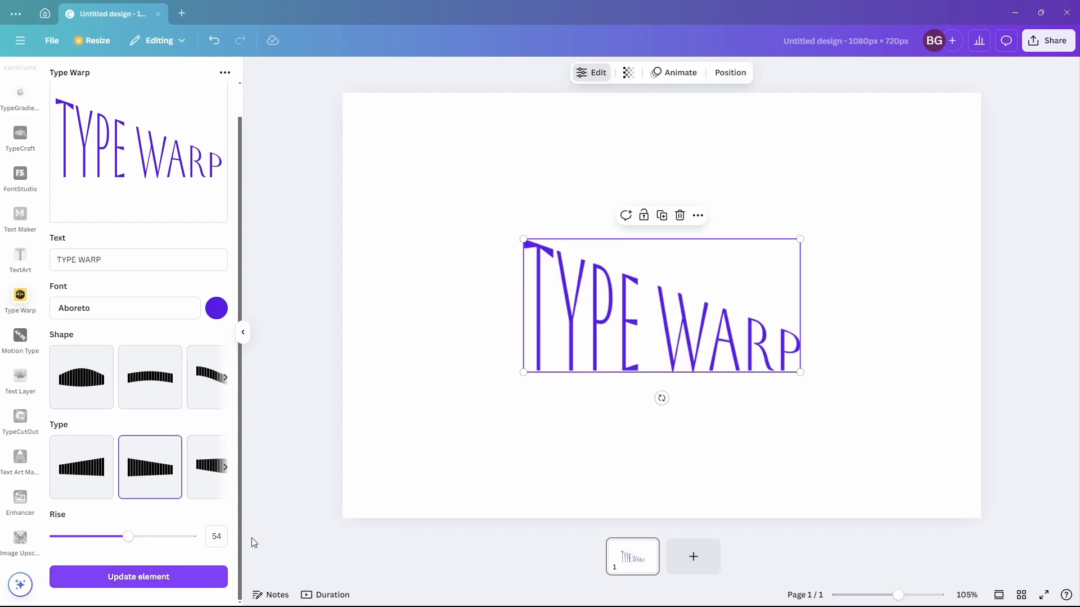
pyautogui.click(82, 377)
pyautogui.click(135, 576)
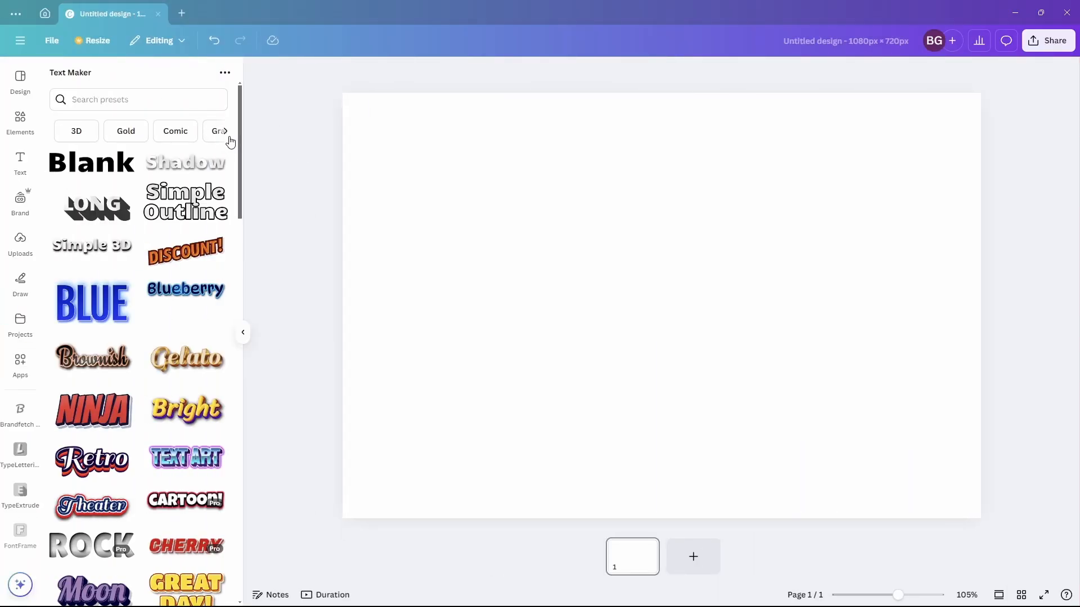
# - Browse the Text Maker presets and open the NINJA preset
pyautogui.scroll(-3, 236, 152)
pyautogui.moveTo(242, 177); pyautogui.dragTo(246, 264)
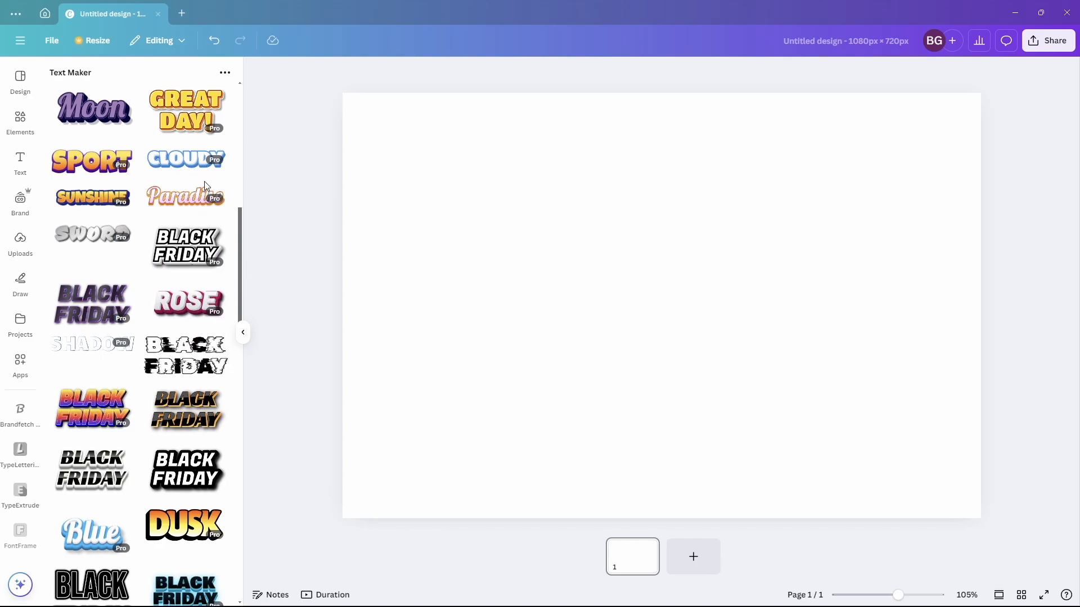
pyautogui.scroll(6, 202, 213)
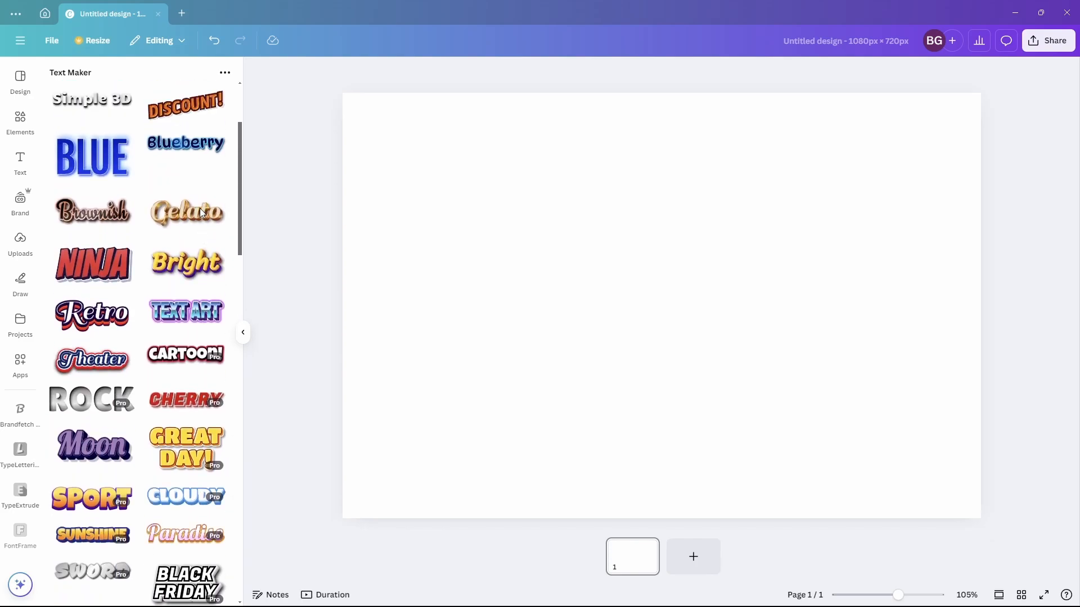
pyautogui.click(113, 267)
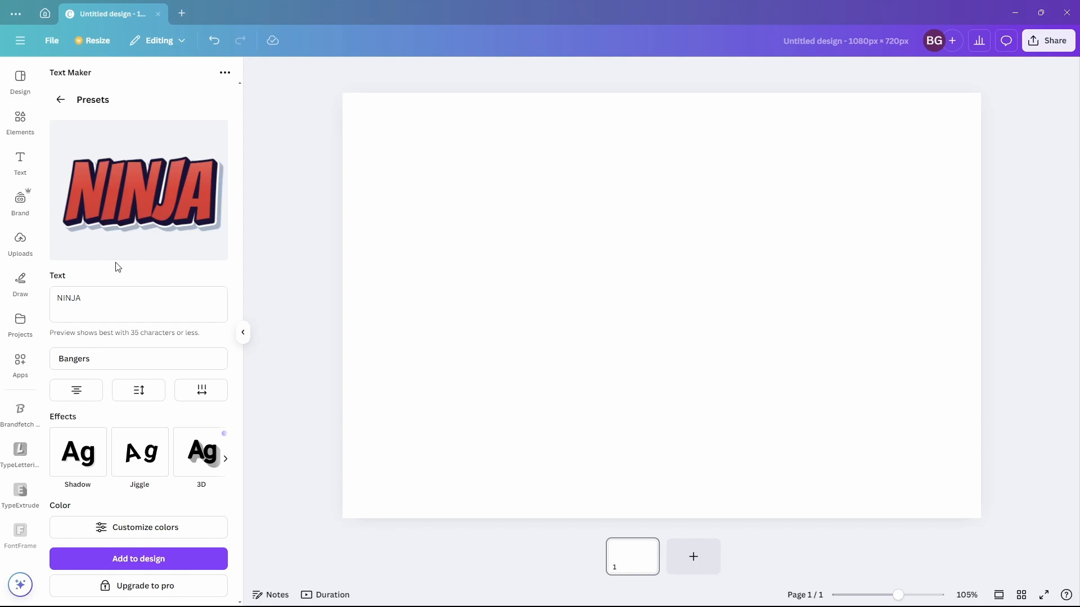
# - Set the NINJA text's letter spacing to 0.08
pyautogui.click(202, 398)
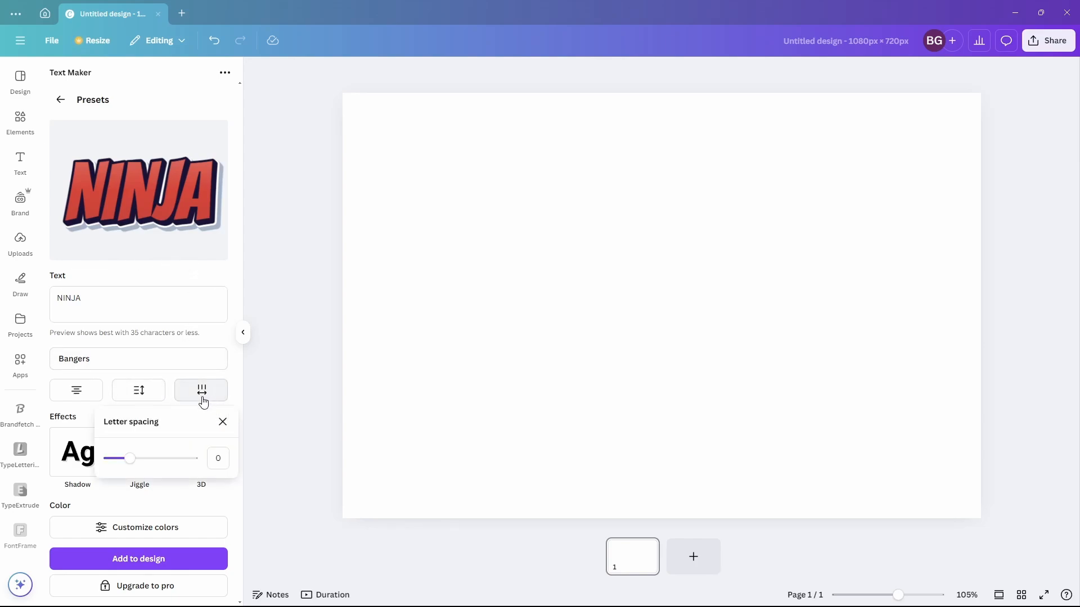
pyautogui.moveTo(137, 456)
pyautogui.mouseDown()
pyautogui.moveTo(147, 456)
pyautogui.moveTo(134, 455)
pyautogui.mouseUp()
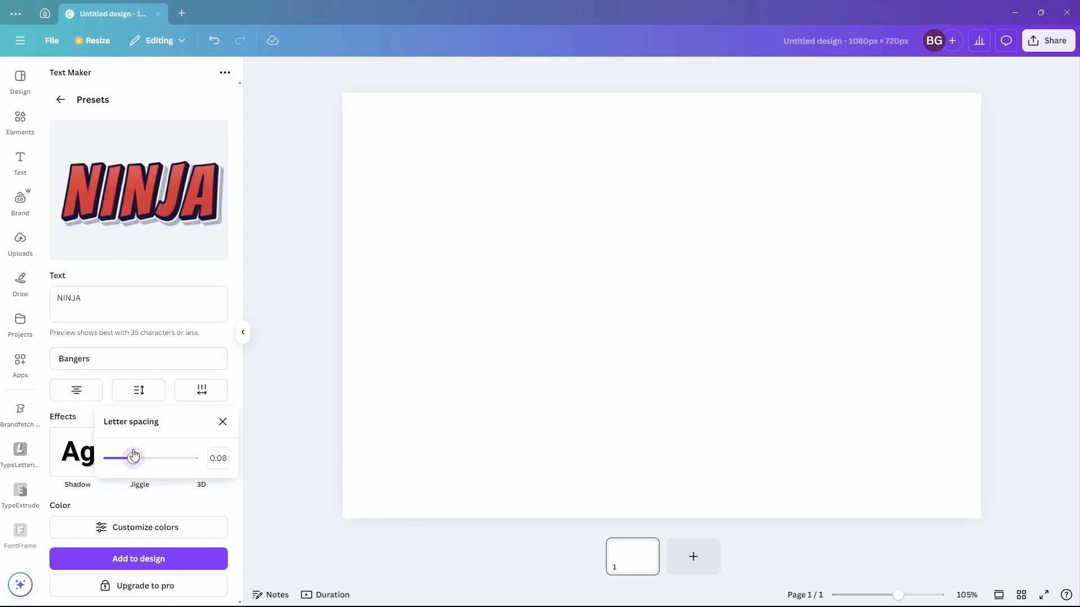
pyautogui.click(174, 499)
# - Customize the fill gradient, lightening its first stop to #ffcdcb
pyautogui.click(176, 527)
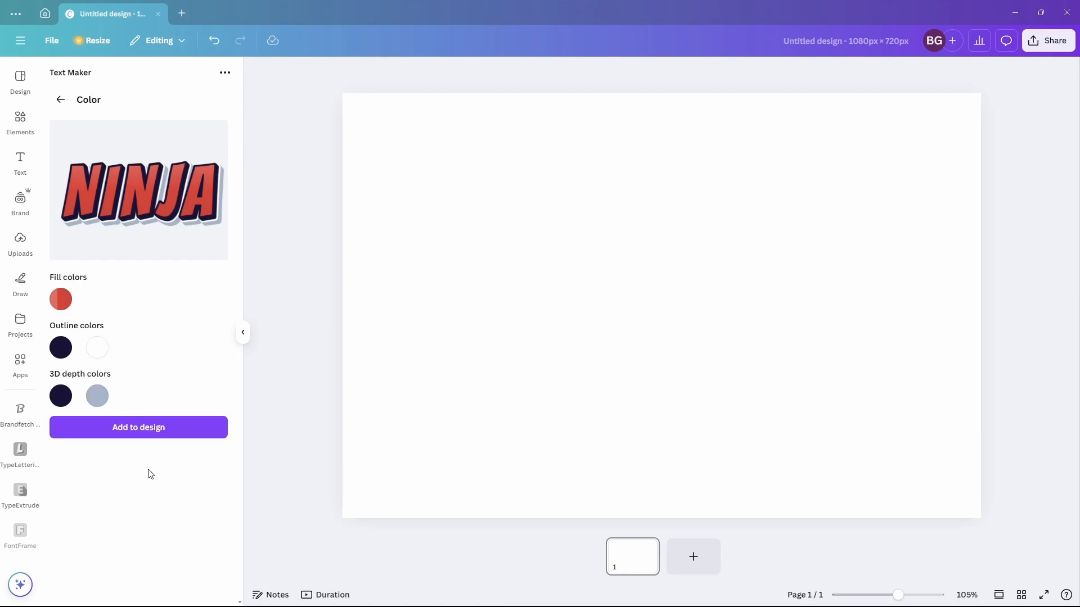
pyautogui.click(63, 300)
pyautogui.click(65, 421)
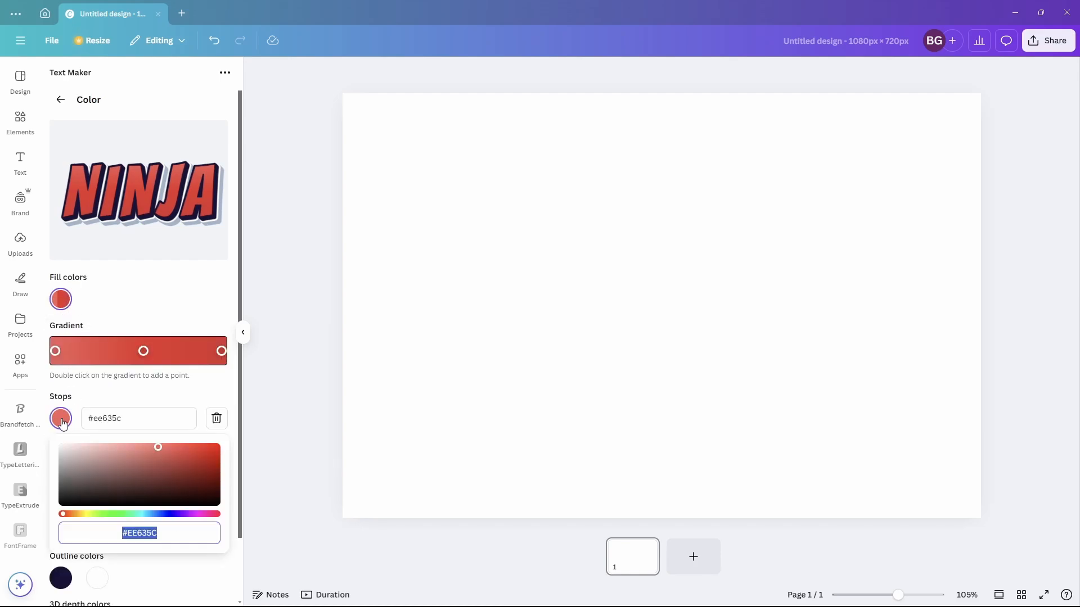
pyautogui.moveTo(108, 452); pyautogui.dragTo(91, 440)
pyautogui.click(136, 400)
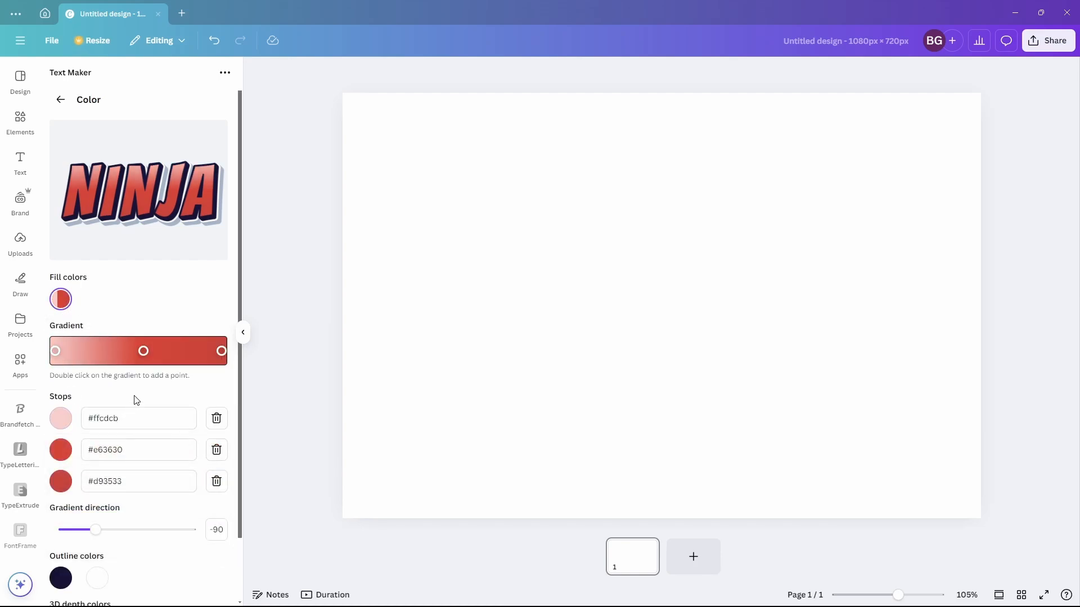
# - Return to the preset settings and open the Outline effect options
pyautogui.click(61, 100)
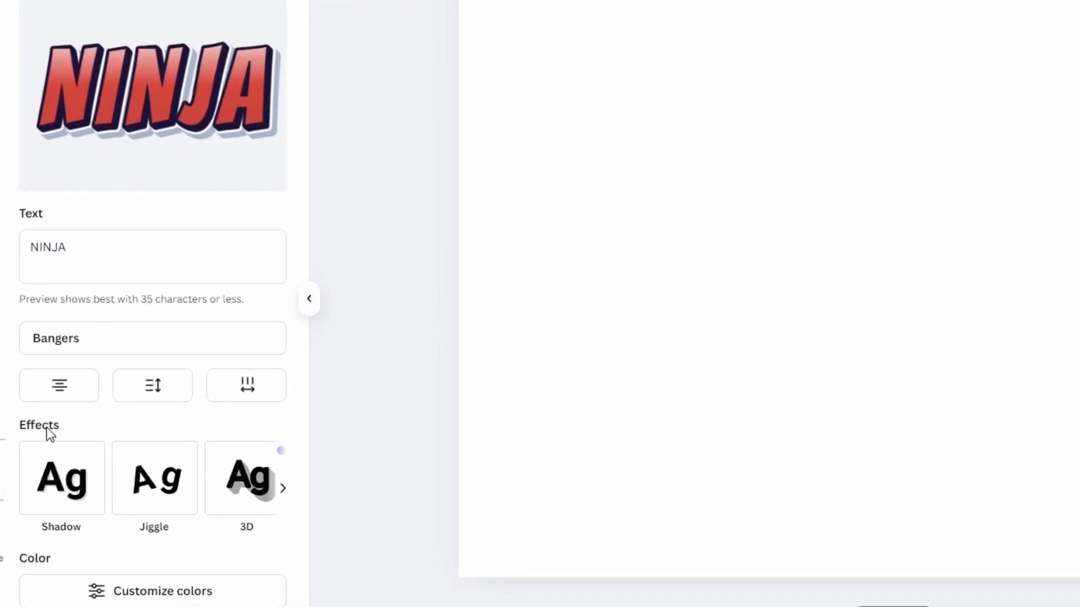
pyautogui.click(83, 455)
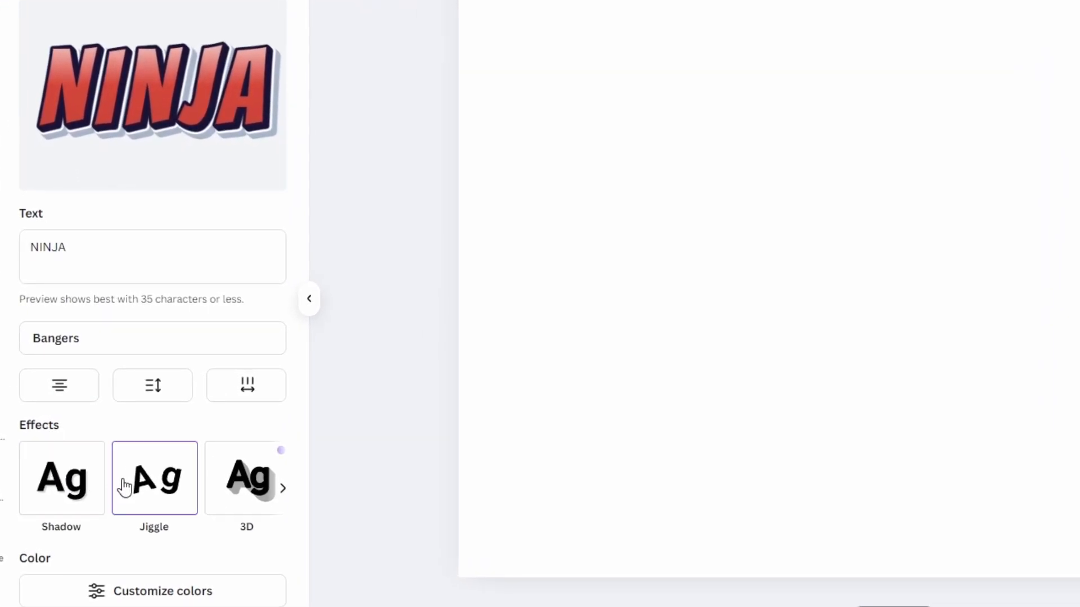
pyautogui.click(283, 490)
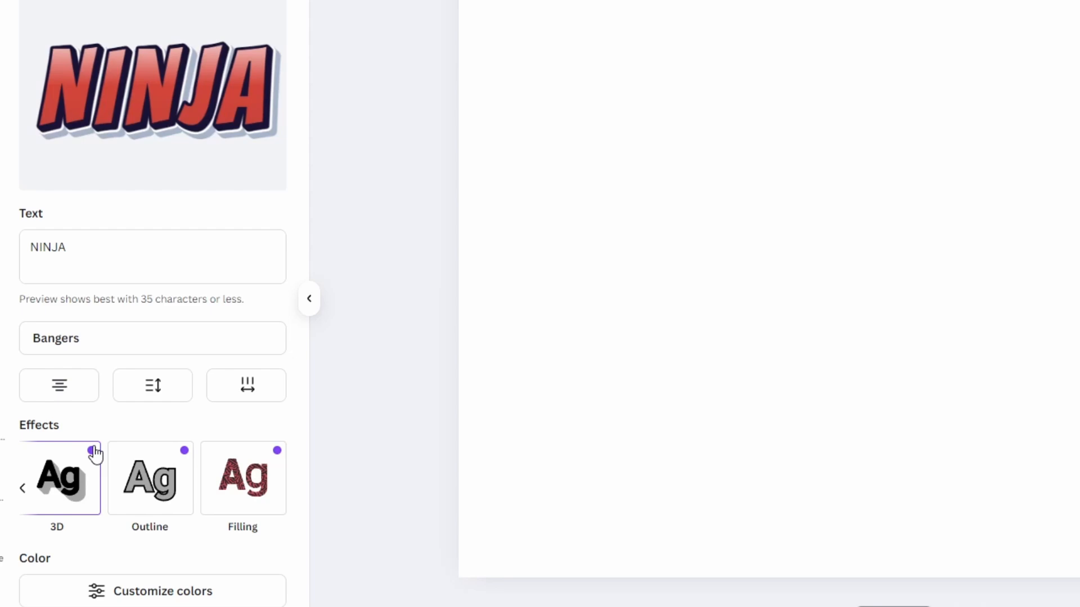
pyautogui.click(170, 480)
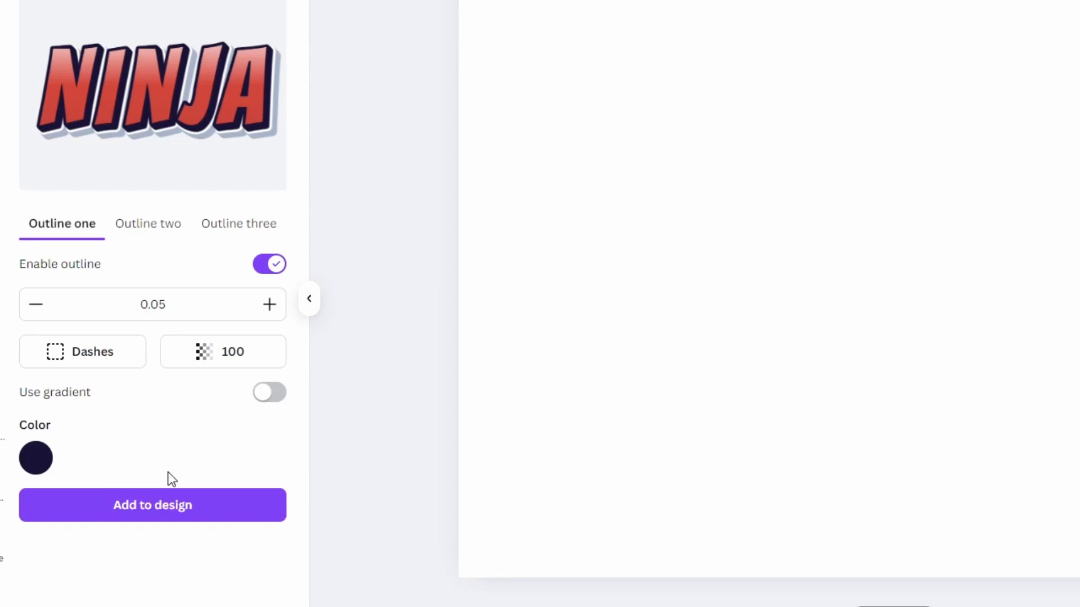
# - Increase the first outline's width to 0.085
pyautogui.click(270, 305)
pyautogui.click(270, 305)
pyautogui.click(270, 305)
pyautogui.click(270, 305)
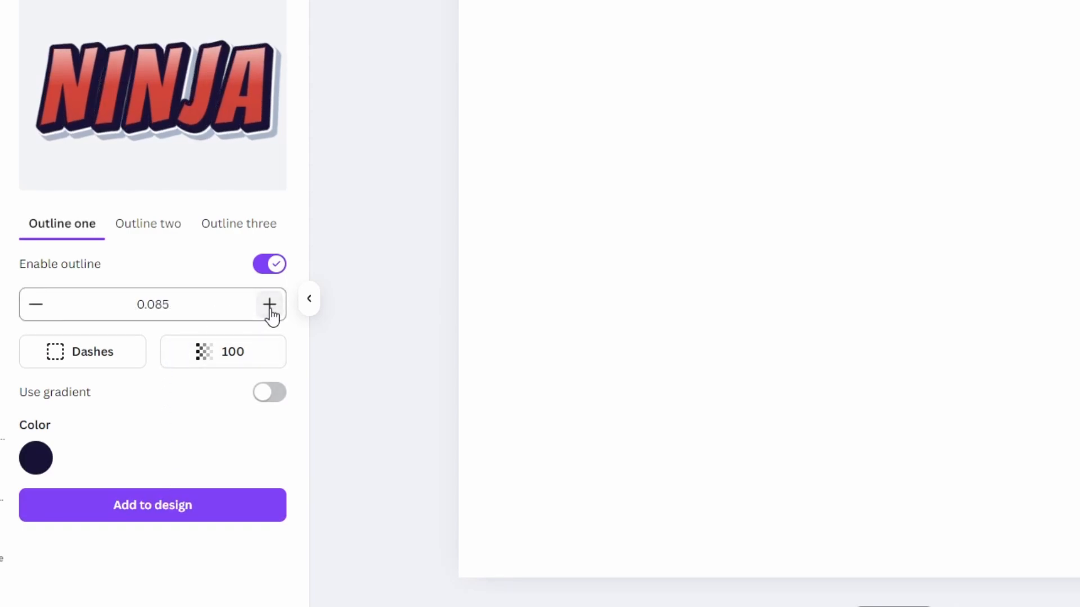
# - Try adjusting the first outline's dashes and opacity settings
pyautogui.click(79, 353)
pyautogui.moveTo(37, 453)
pyautogui.mouseDown()
pyautogui.moveTo(89, 454)
pyautogui.moveTo(40, 453)
pyautogui.mouseUp()
pyautogui.click(258, 435)
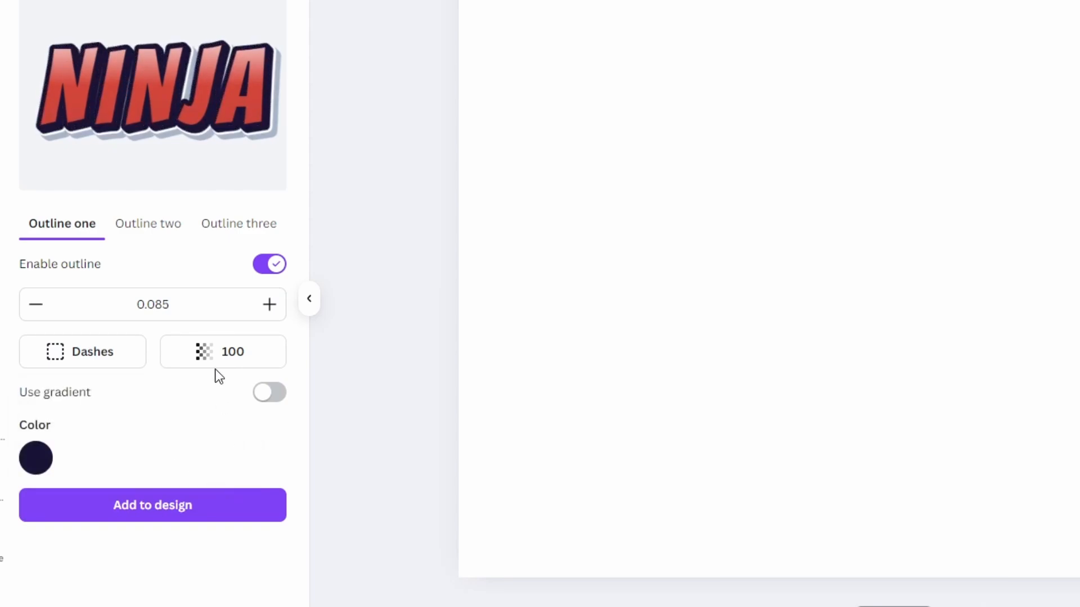
pyautogui.click(219, 353)
pyautogui.moveTo(216, 454); pyautogui.dragTo(242, 453)
pyautogui.click(277, 401)
# - Set the first outline's color to cyan using the color picker
pyautogui.click(36, 458)
pyautogui.moveTo(145, 523); pyautogui.dragTo(241, 511)
pyautogui.click(239, 602)
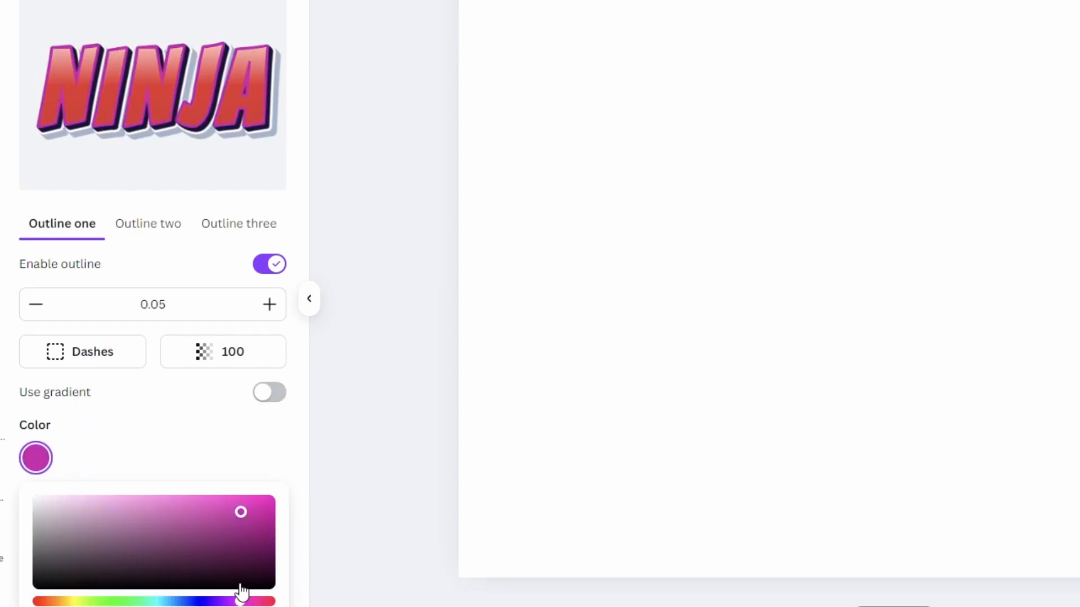
pyautogui.click(166, 602)
pyautogui.click(203, 419)
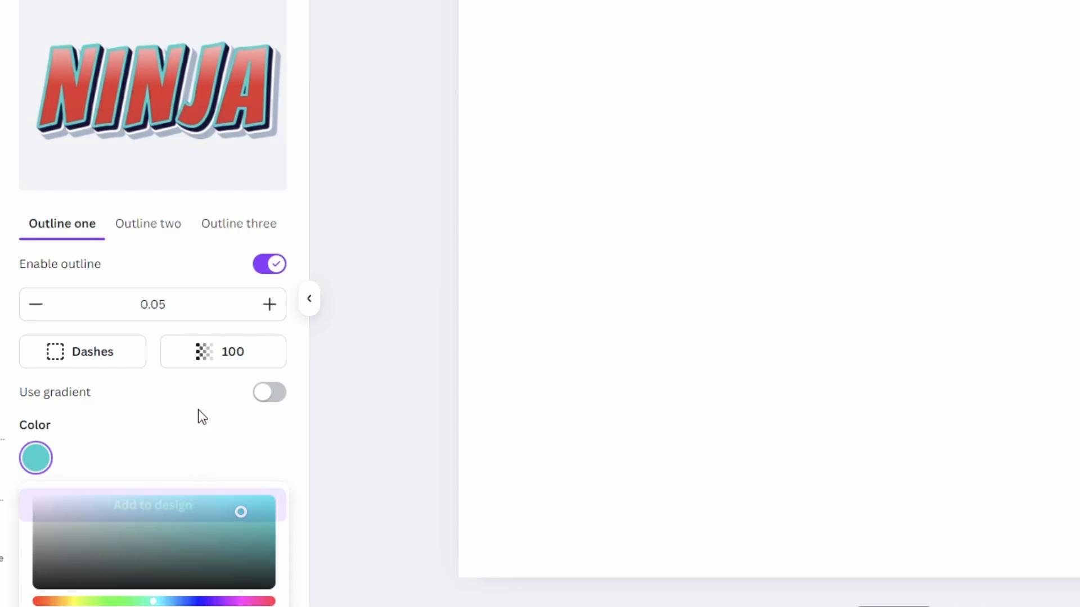
pyautogui.click(264, 404)
pyautogui.scroll(-3, 186, 426)
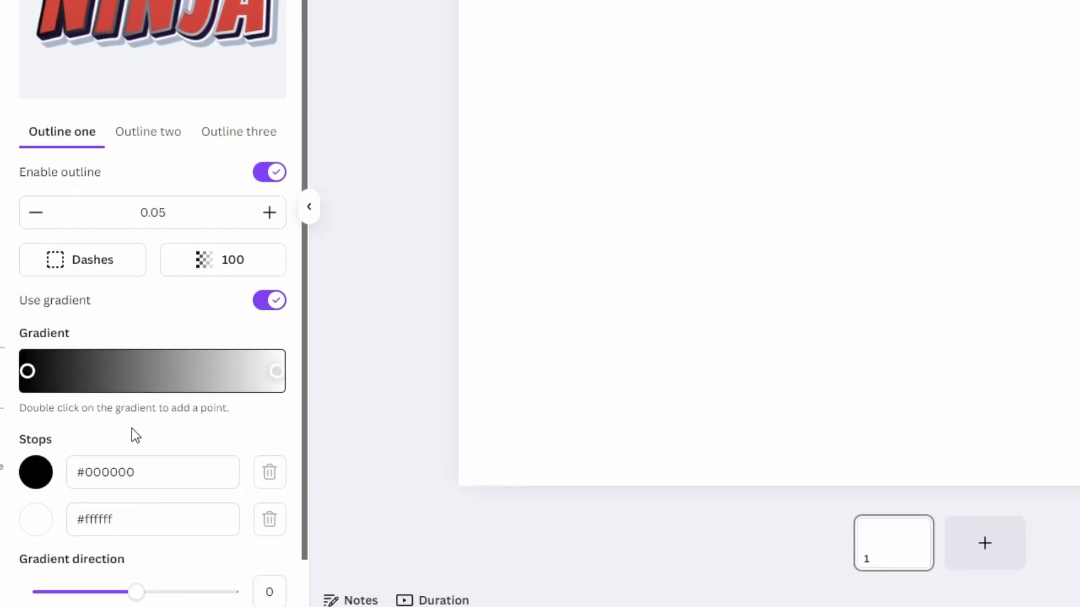
pyautogui.moveTo(137, 540); pyautogui.dragTo(173, 540)
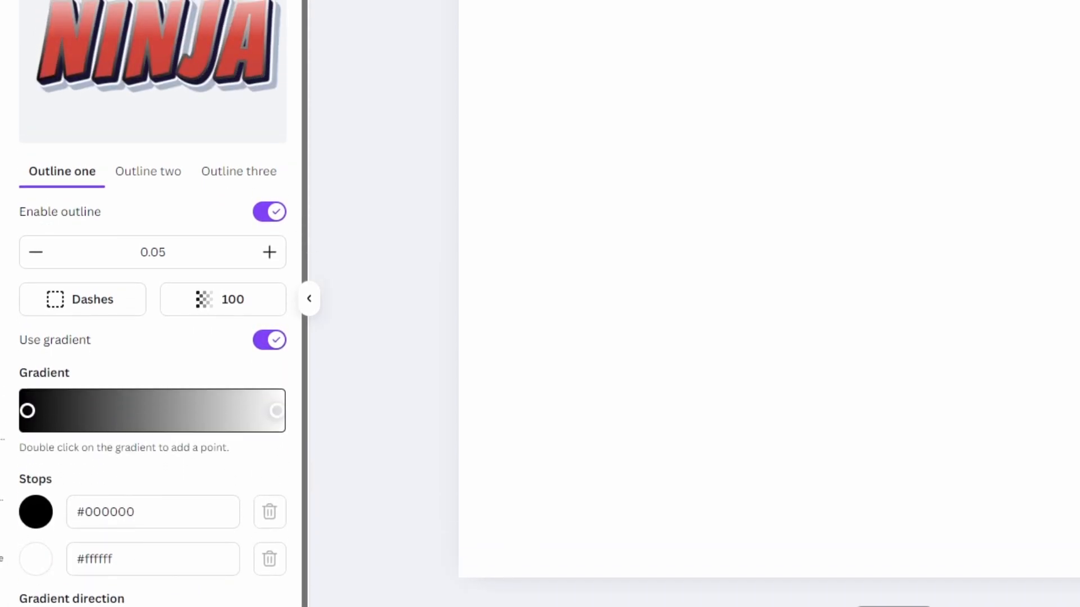
pyautogui.click(273, 343)
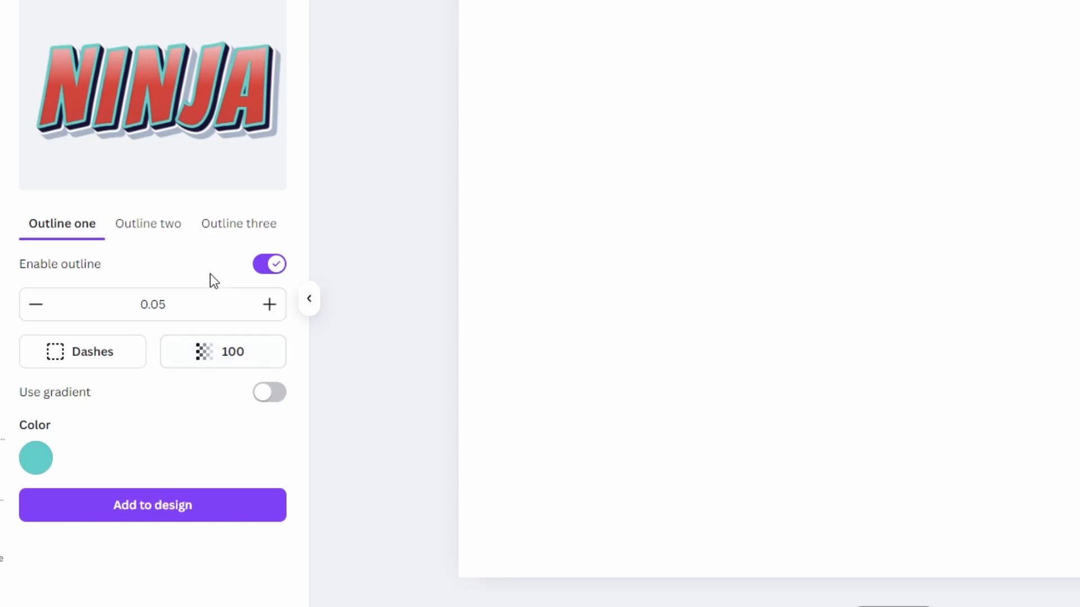
# - Switch to the second outline and enable it
pyautogui.click(162, 230)
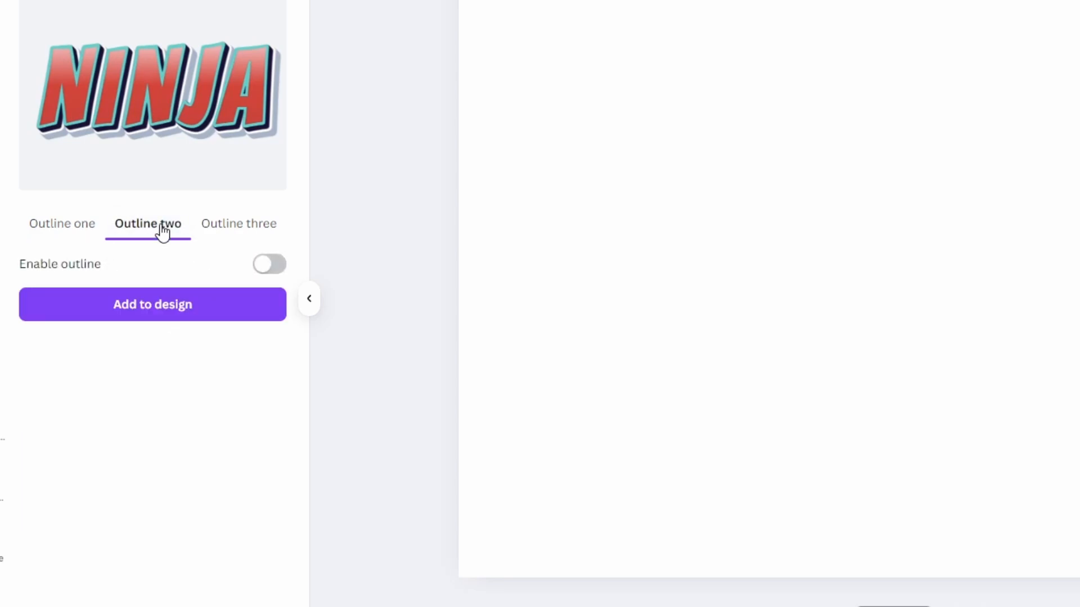
pyautogui.click(267, 272)
pyautogui.scroll(2, 93, 239)
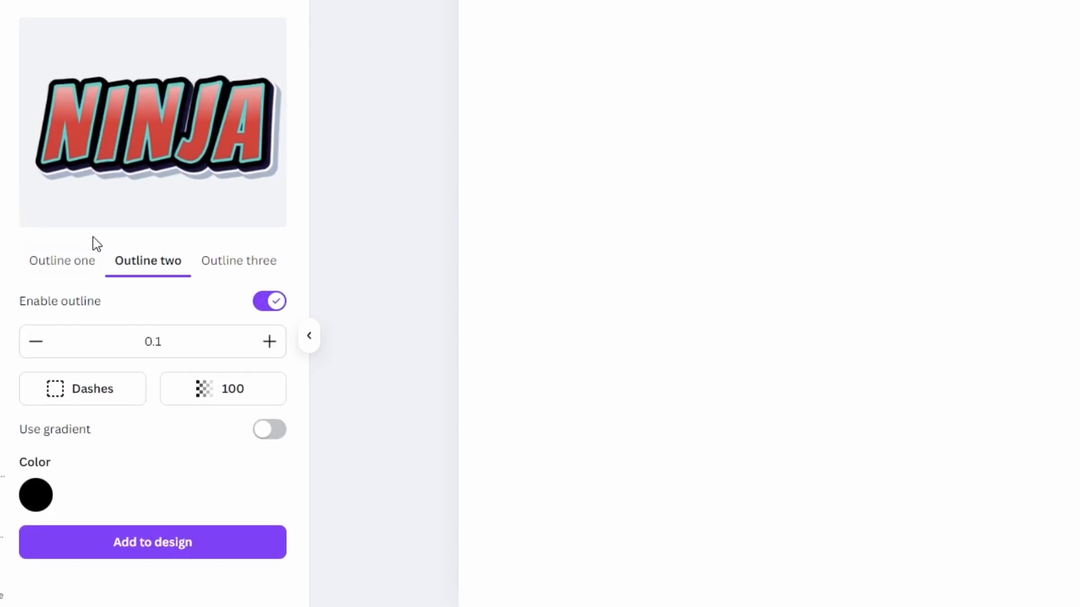
# - Return to the presets, open the Jiggle effect, enable it, and set angle to 3 and amplitude to 0.08
pyautogui.click(36, 32)
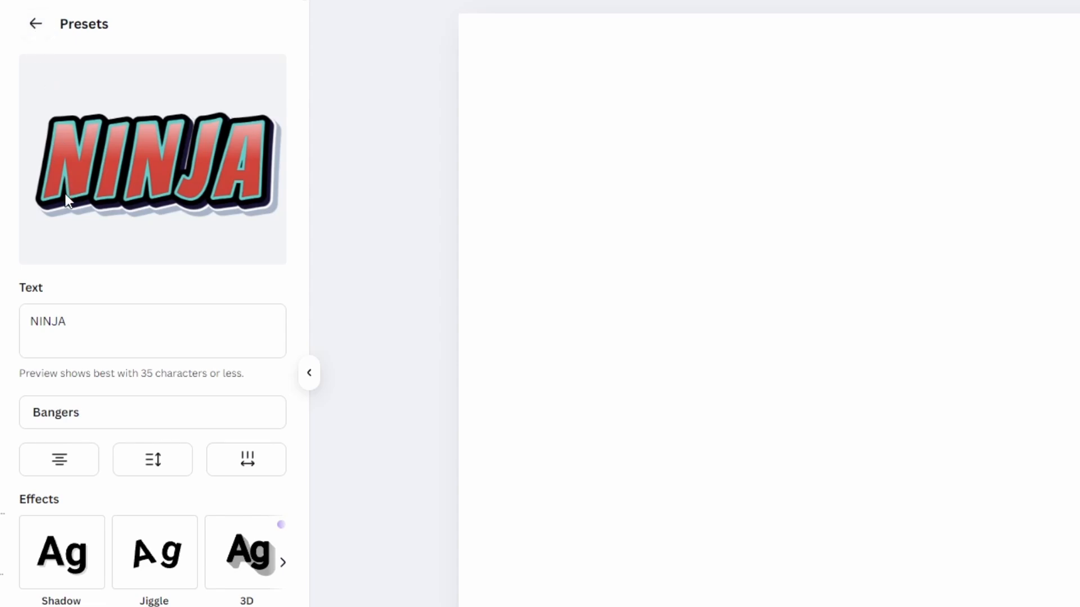
pyautogui.scroll(-2, 66, 200)
pyautogui.click(148, 487)
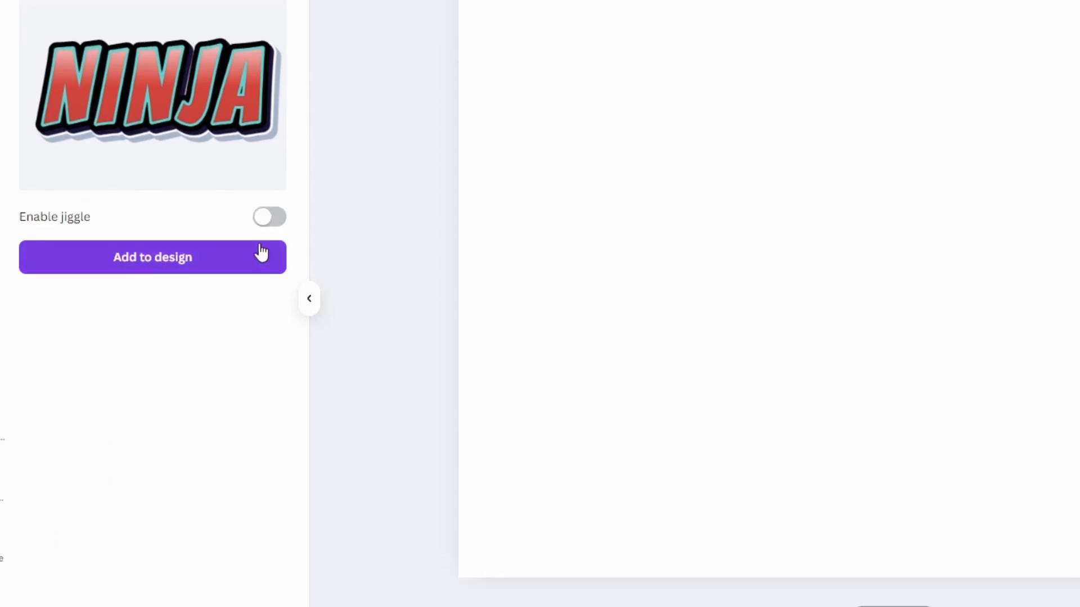
pyautogui.click(269, 221)
pyautogui.moveTo(58, 285)
pyautogui.mouseDown()
pyautogui.moveTo(66, 290)
pyautogui.moveTo(45, 293)
pyautogui.mouseUp()
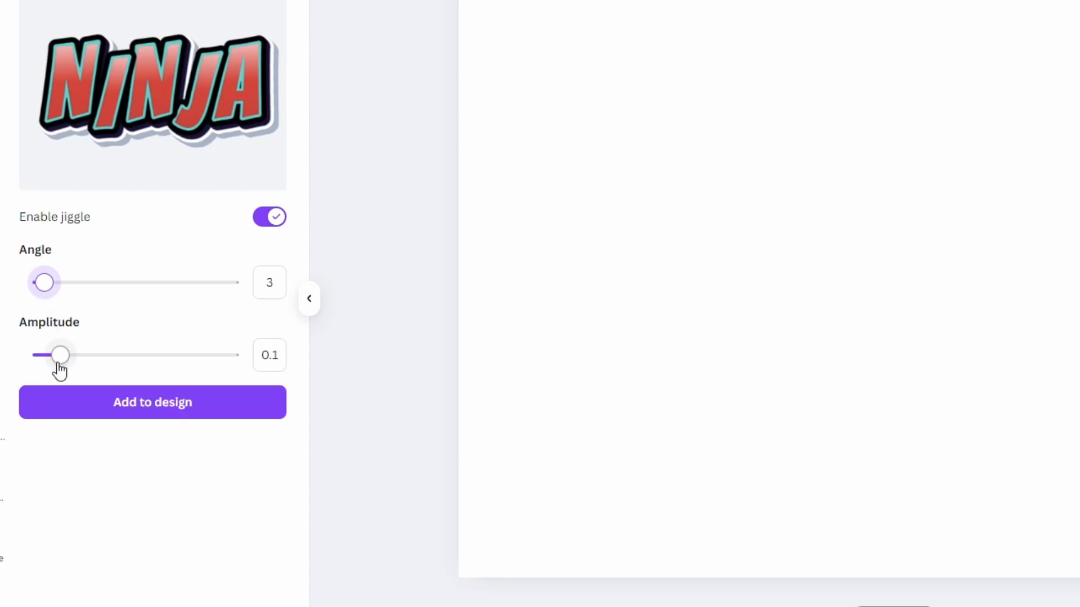
pyautogui.moveTo(59, 365)
pyautogui.mouseDown()
pyautogui.moveTo(90, 361)
pyautogui.moveTo(35, 357)
pyautogui.moveTo(57, 353)
pyautogui.mouseUp()
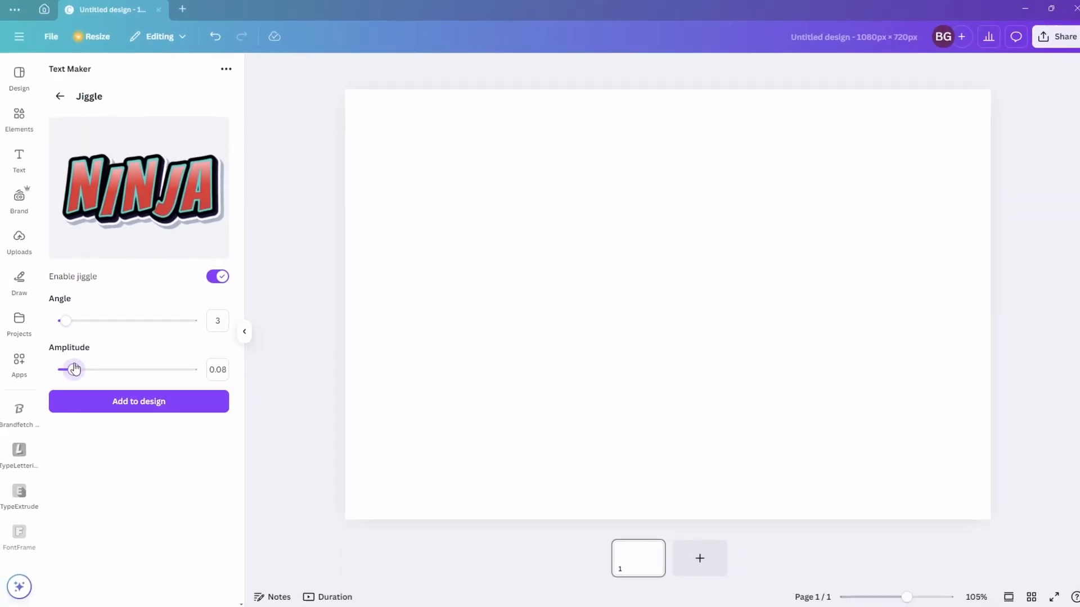
# - Add the styled NINJA text to the design at Medium quality and enlarge it on the page
pyautogui.click(101, 402)
pyautogui.click(143, 176)
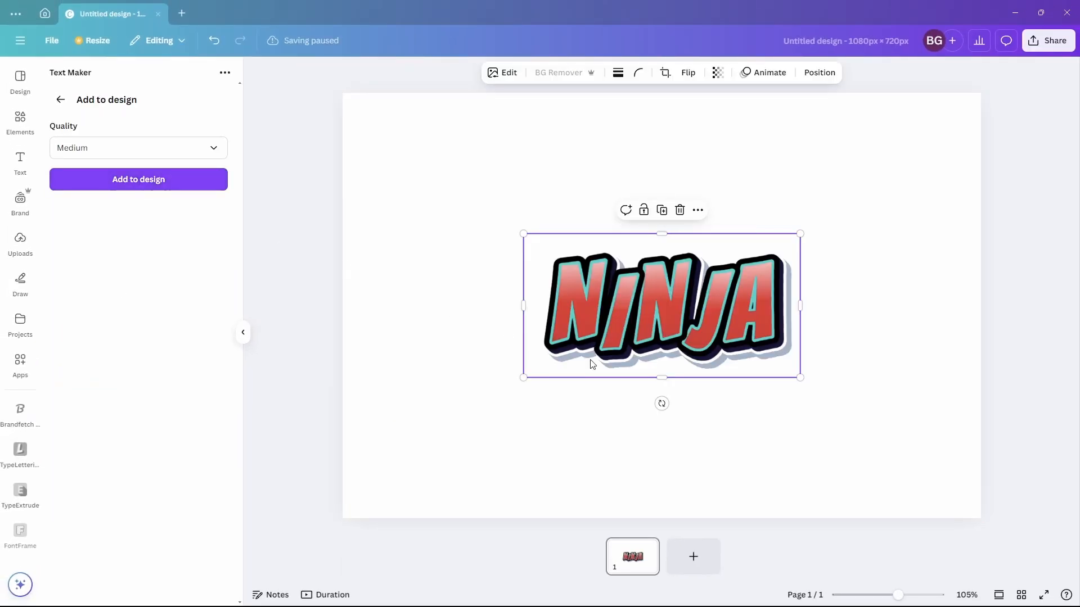
pyautogui.moveTo(799, 377); pyautogui.dragTo(885, 429)
pyautogui.click(914, 376)
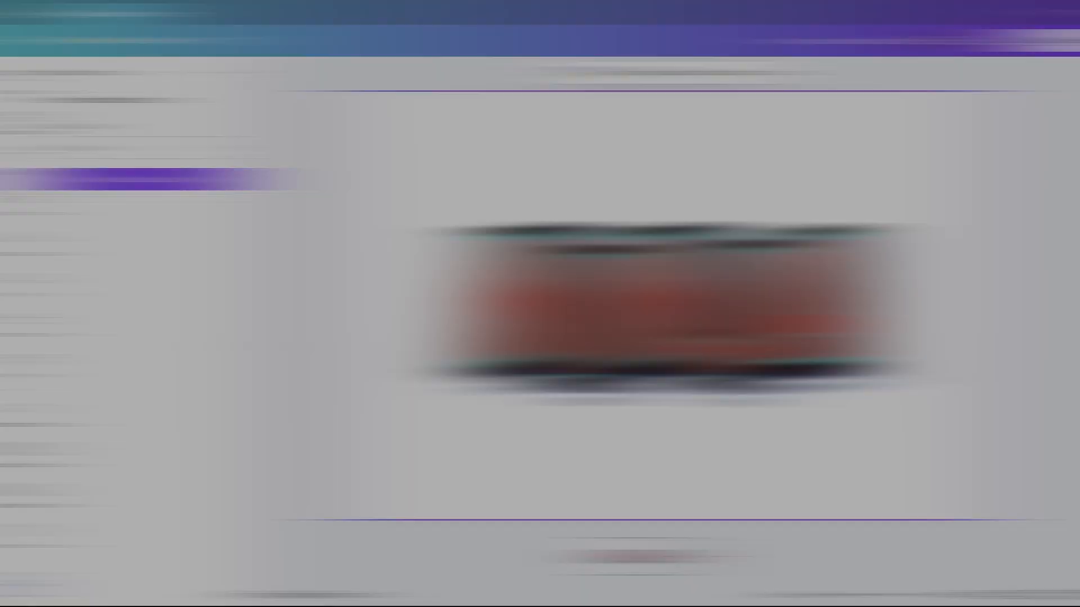